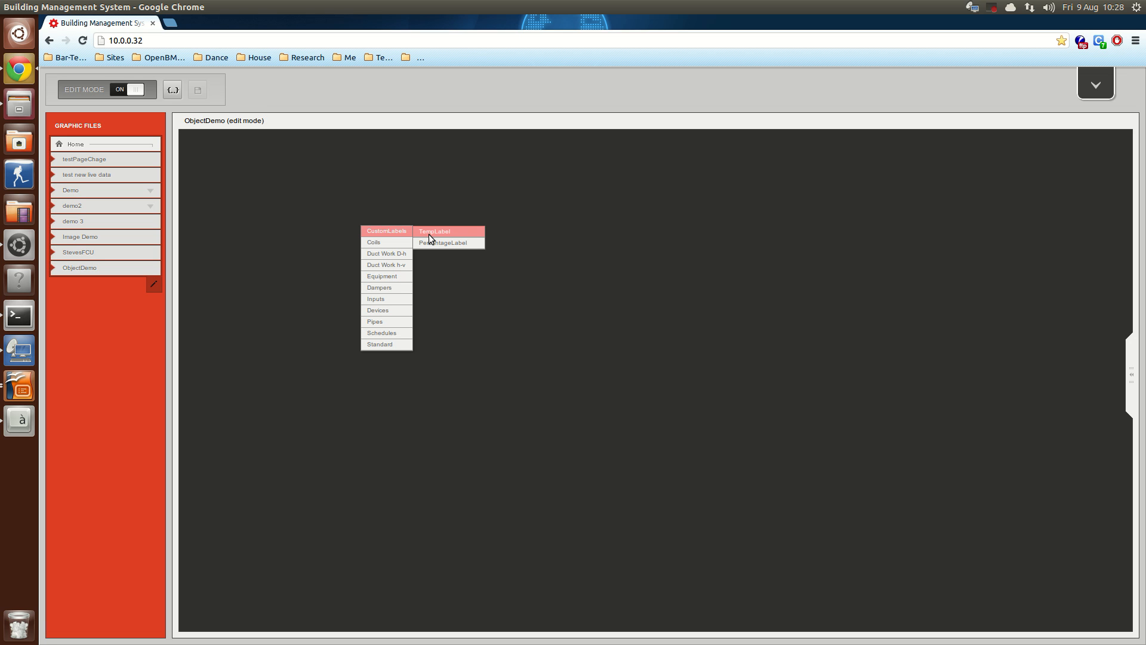
# Step: Add a TempLabel to the ObjectDemo page and open the live data link settings of its Text property
pyautogui.click(434, 231)
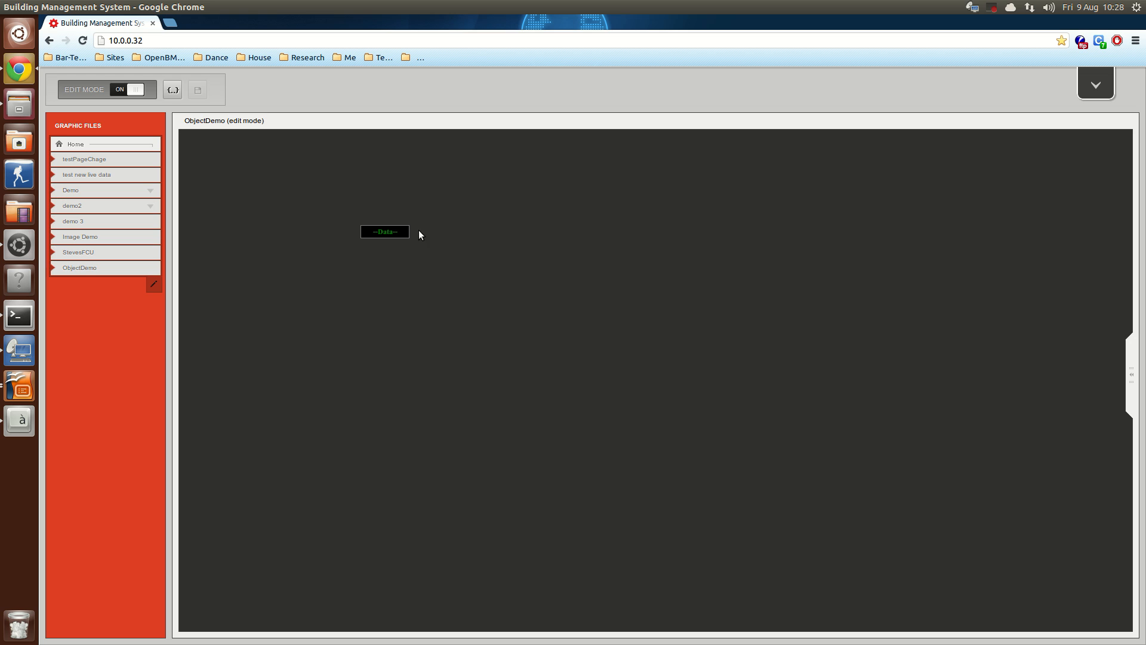
pyautogui.click(401, 236)
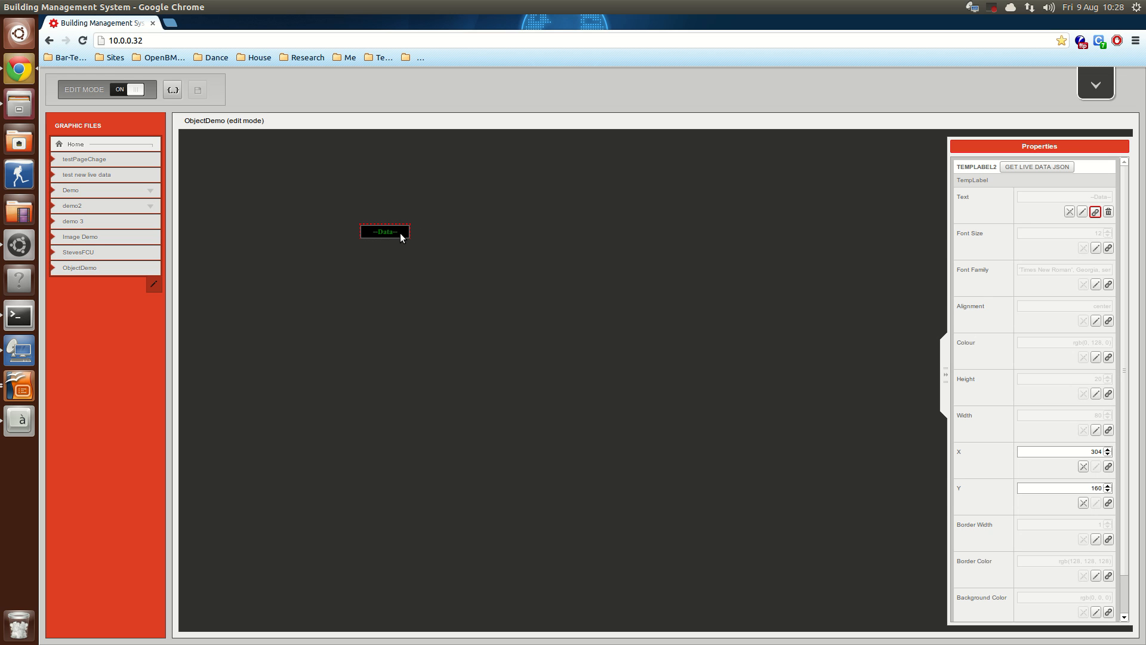
pyautogui.click(1096, 213)
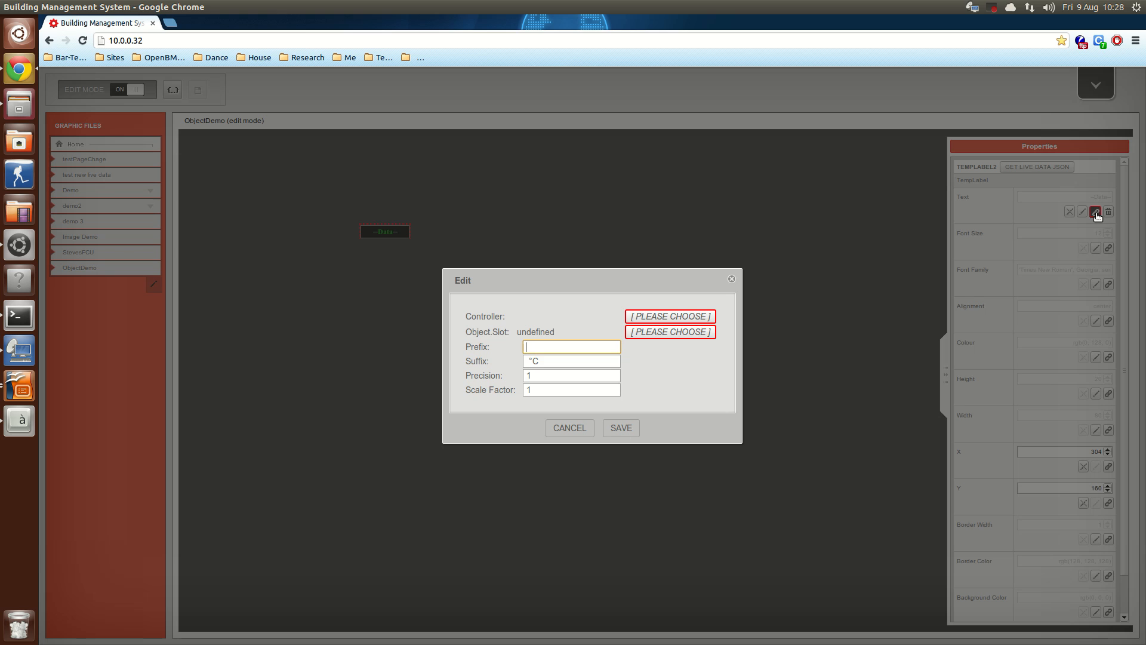
pyautogui.click(556, 364)
pyautogui.click(551, 378)
pyautogui.moveTo(542, 378); pyautogui.dragTo(514, 389)
pyautogui.click(552, 397)
pyautogui.click(549, 362)
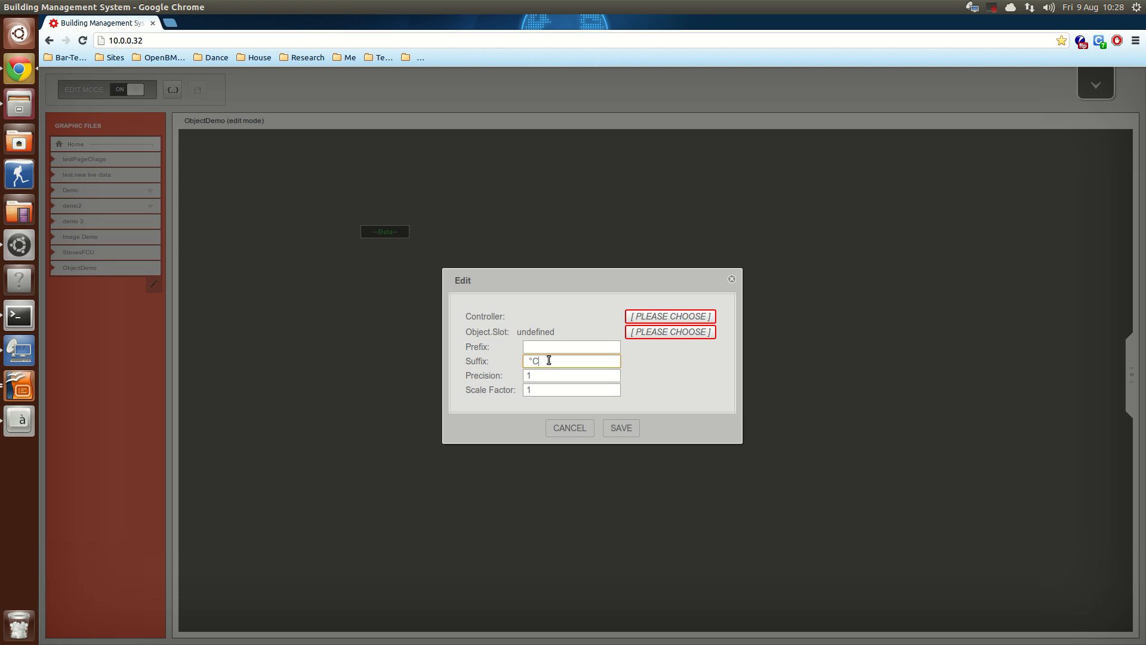
# Step: Choose testAutoFG20 as the controller for the temperature label's live data link
pyautogui.click(648, 316)
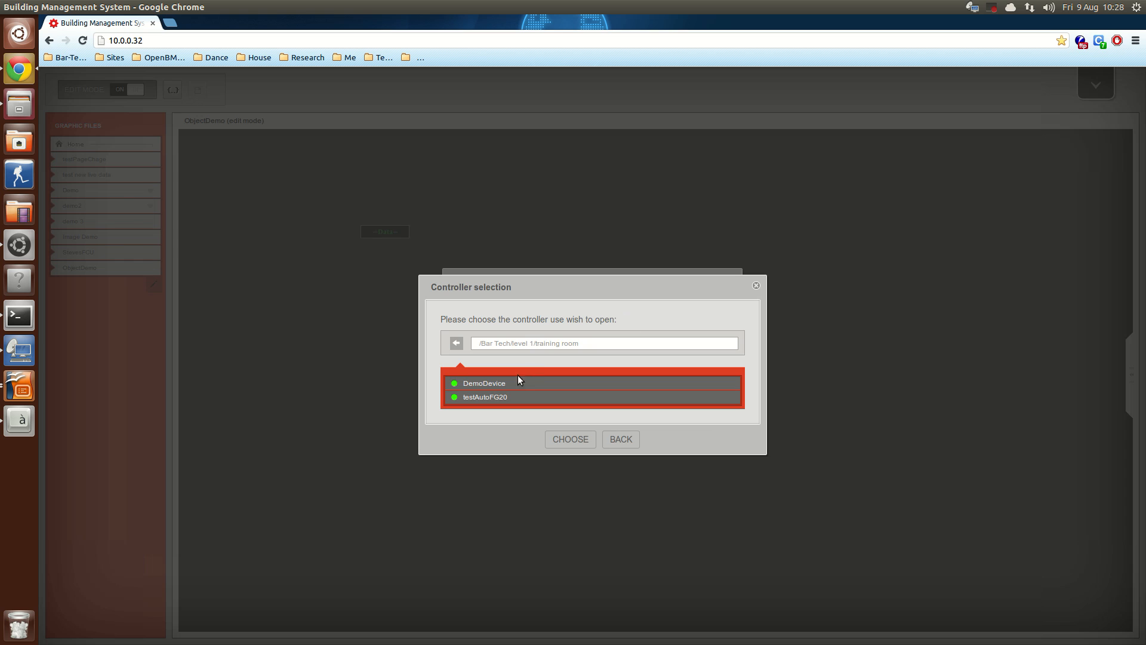
pyautogui.click(510, 399)
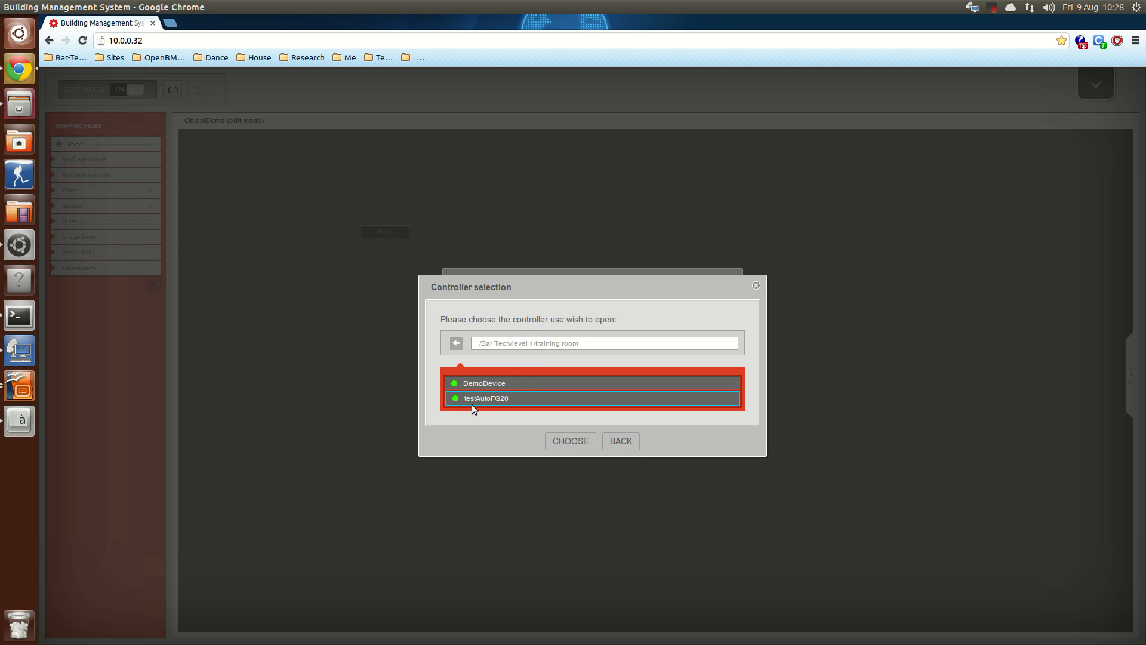
pyautogui.click(582, 441)
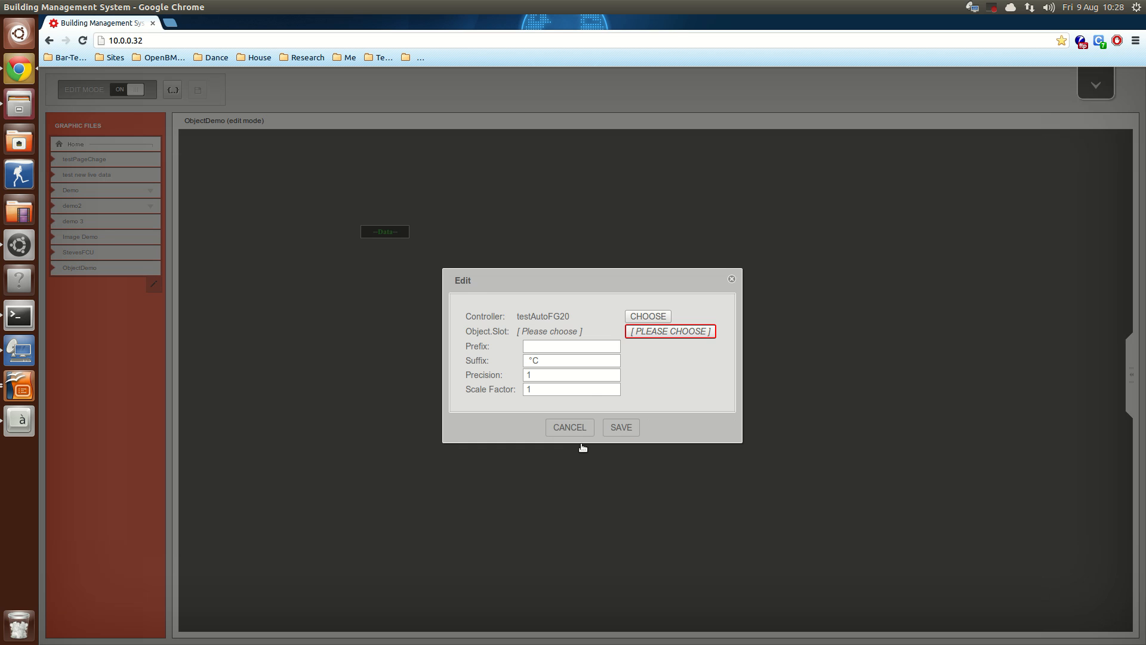
# Step: Link the temperature label to the out slot of SAT under AHU1, save the link, and move the label toward the page's upper middle
pyautogui.click(640, 337)
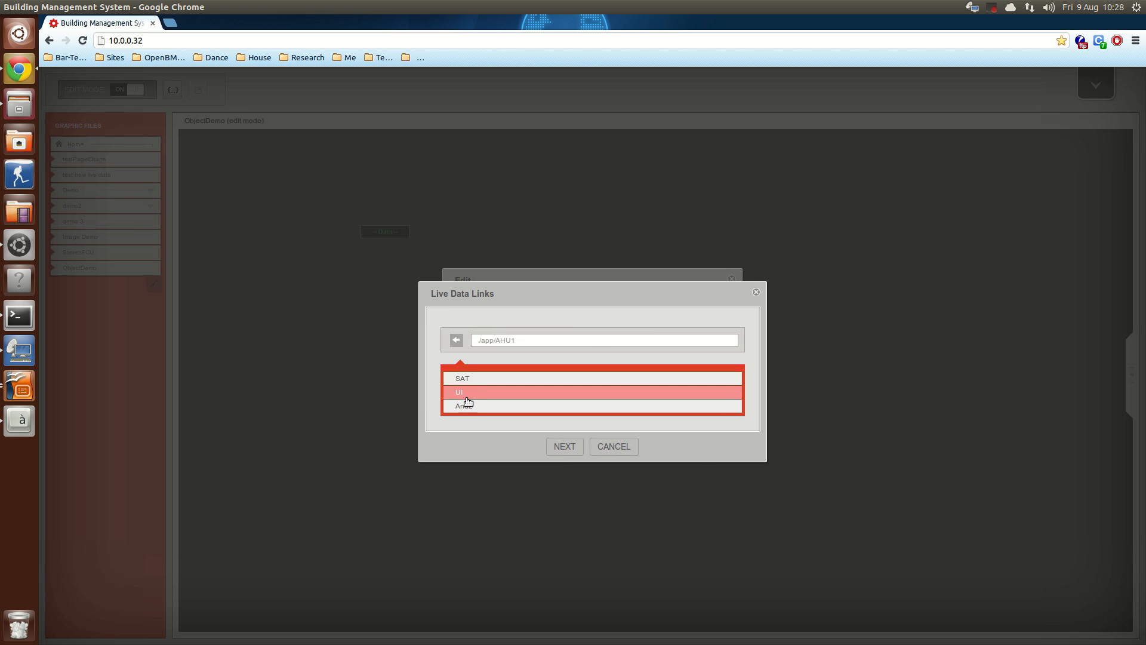
pyautogui.click(469, 379)
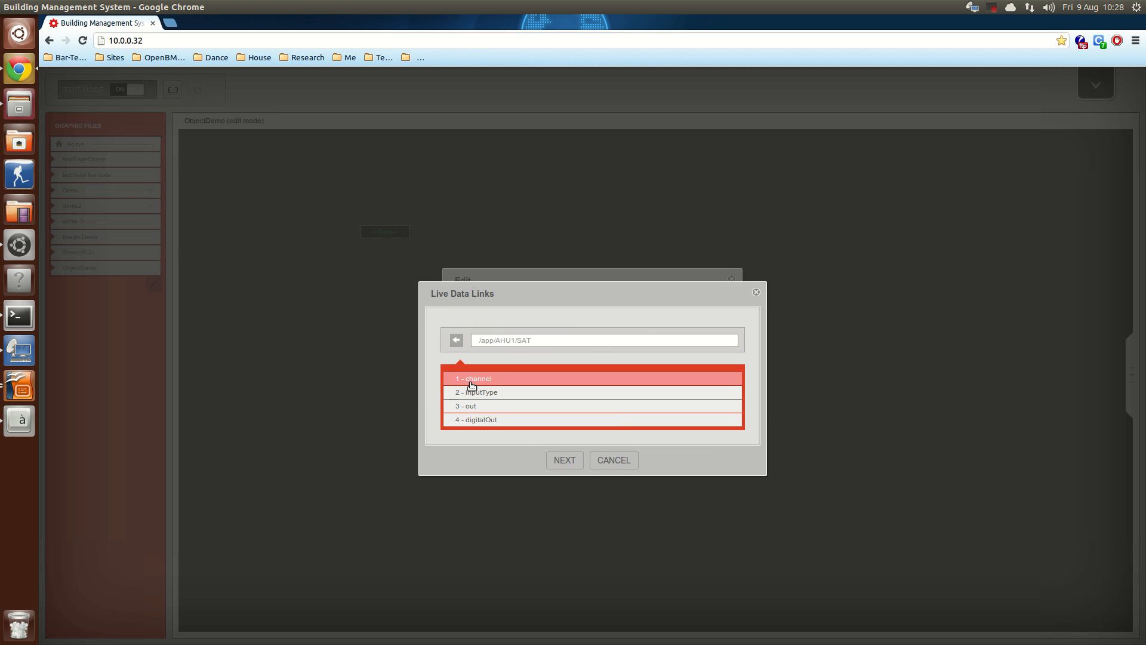
pyautogui.click(498, 409)
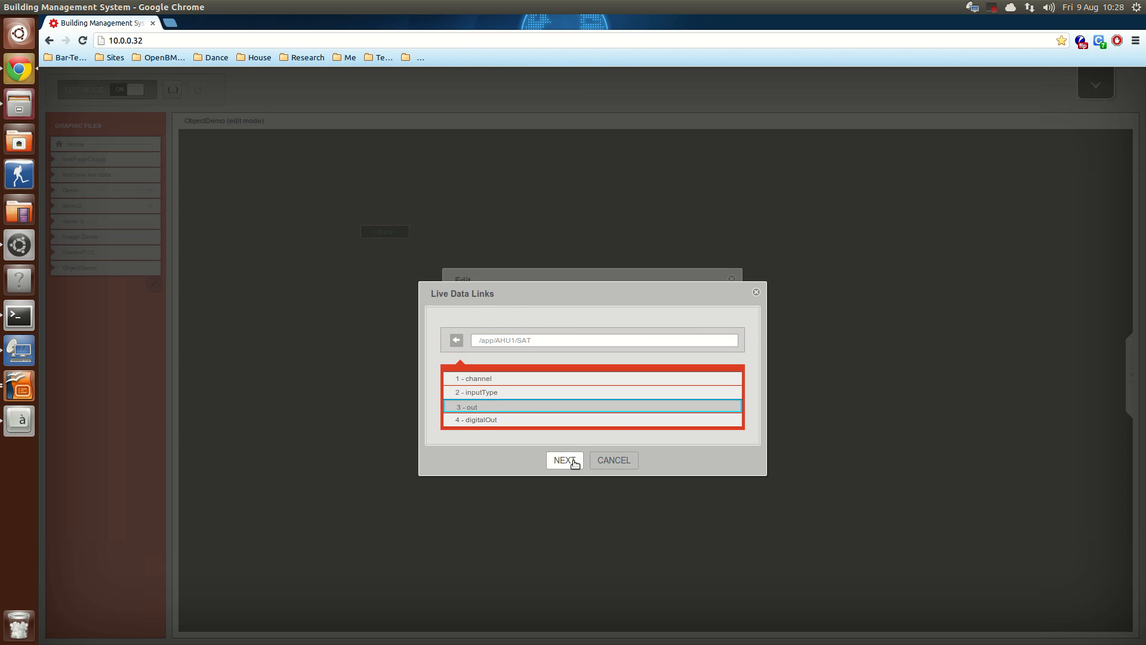
pyautogui.click(571, 462)
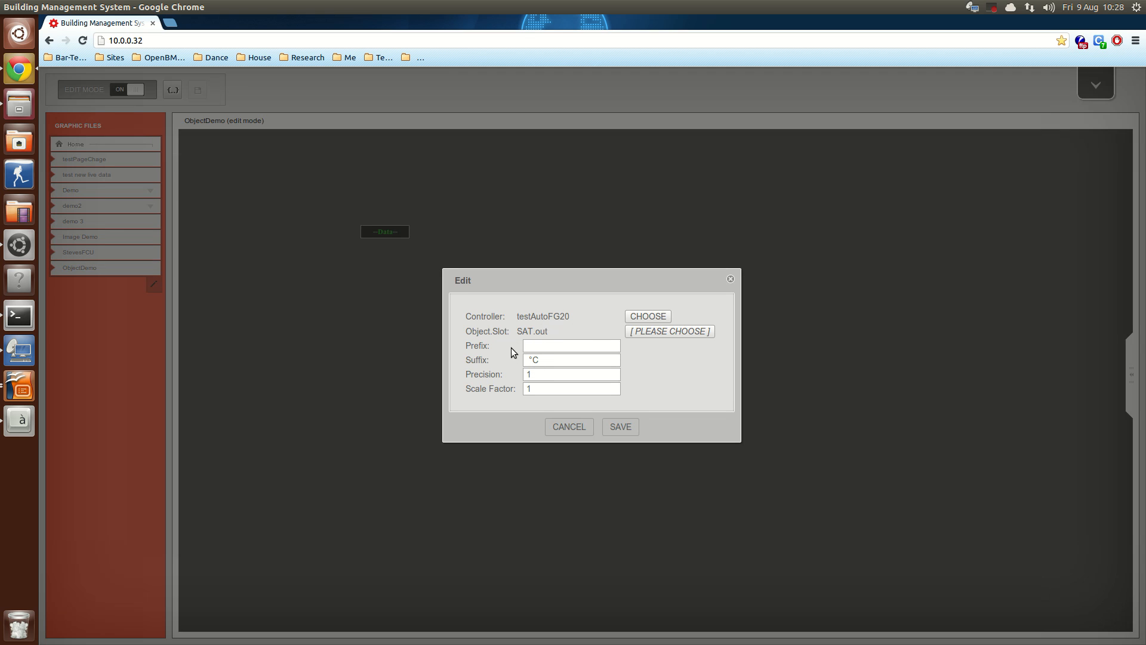
pyautogui.click(627, 431)
pyautogui.moveTo(391, 233); pyautogui.dragTo(571, 230)
pyautogui.click(468, 248)
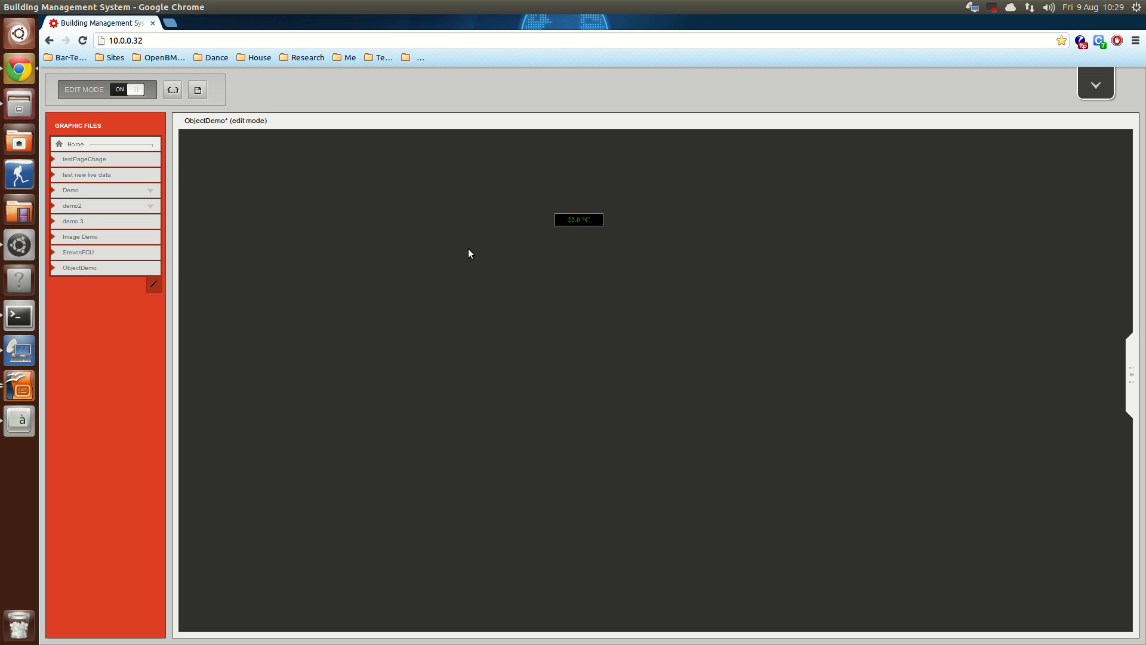
# Step: Add a PercentageLabel and place it just below the temperature label, at about X 631, Y 176
pyautogui.rightClick(383, 215)
pyautogui.moveTo(417, 220)
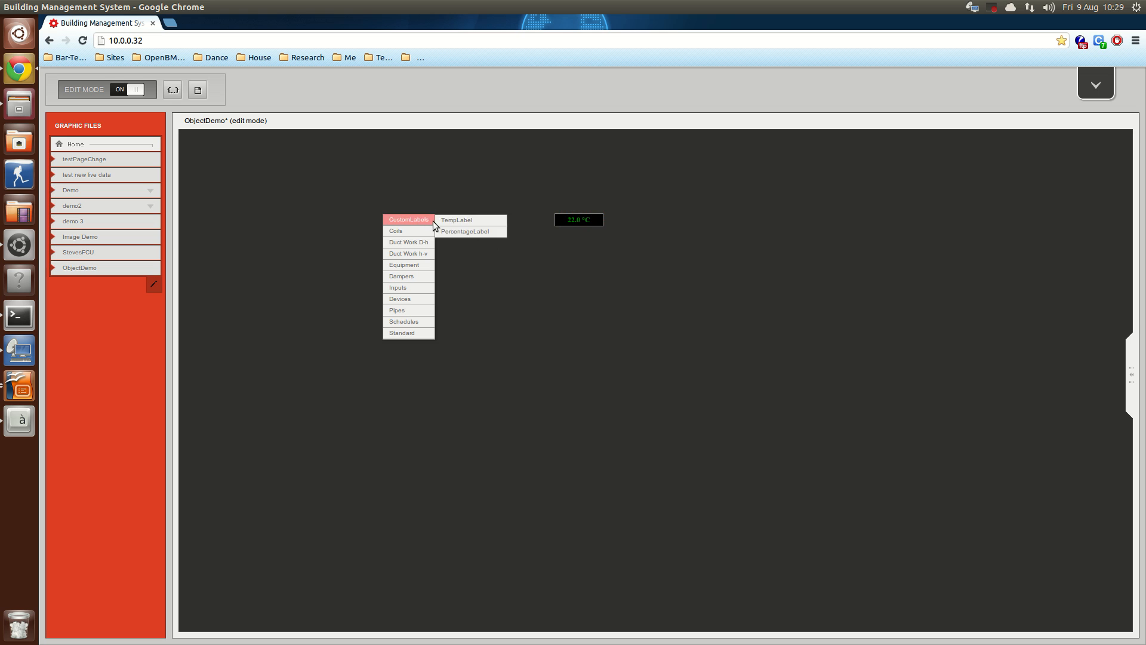
pyautogui.click(496, 229)
pyautogui.click(404, 222)
pyautogui.moveTo(403, 223); pyautogui.dragTo(578, 245)
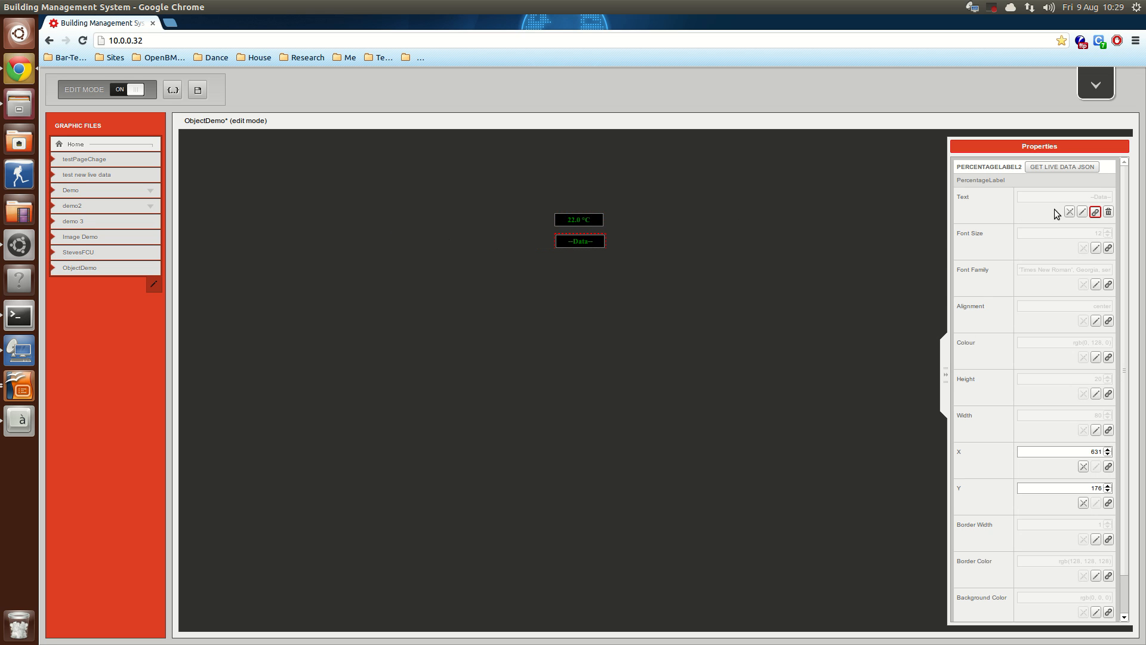
# Step: Open the live data link settings of the percentage label's Text property and choose testAutoFG20 as its controller
pyautogui.click(1095, 213)
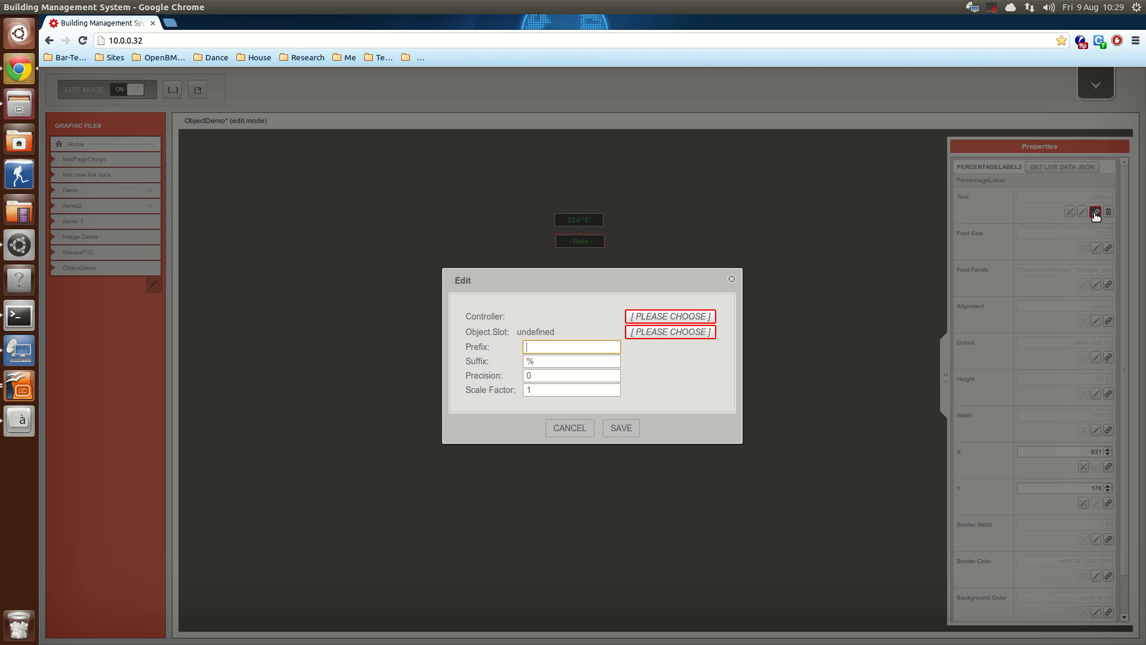
pyautogui.click(679, 318)
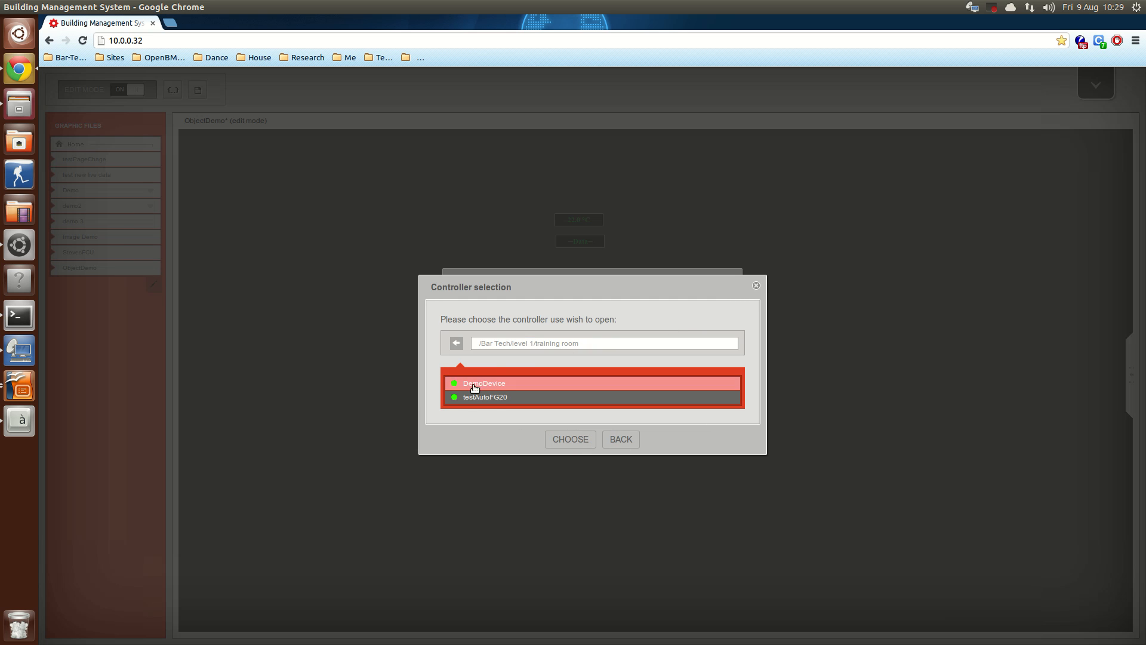
pyautogui.click(515, 400)
pyautogui.click(581, 440)
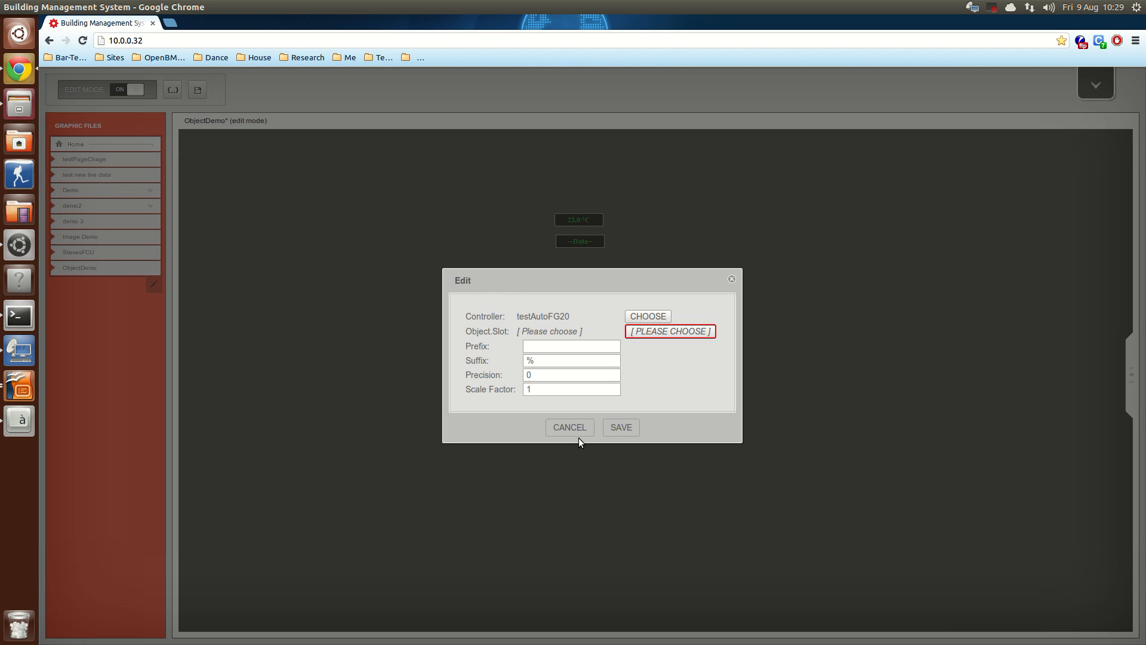
# Step: Link the percentage label to the out slot of SAT under AHU1, save the link, and move the label just above the temperature label
pyautogui.click(654, 331)
pyautogui.click(487, 391)
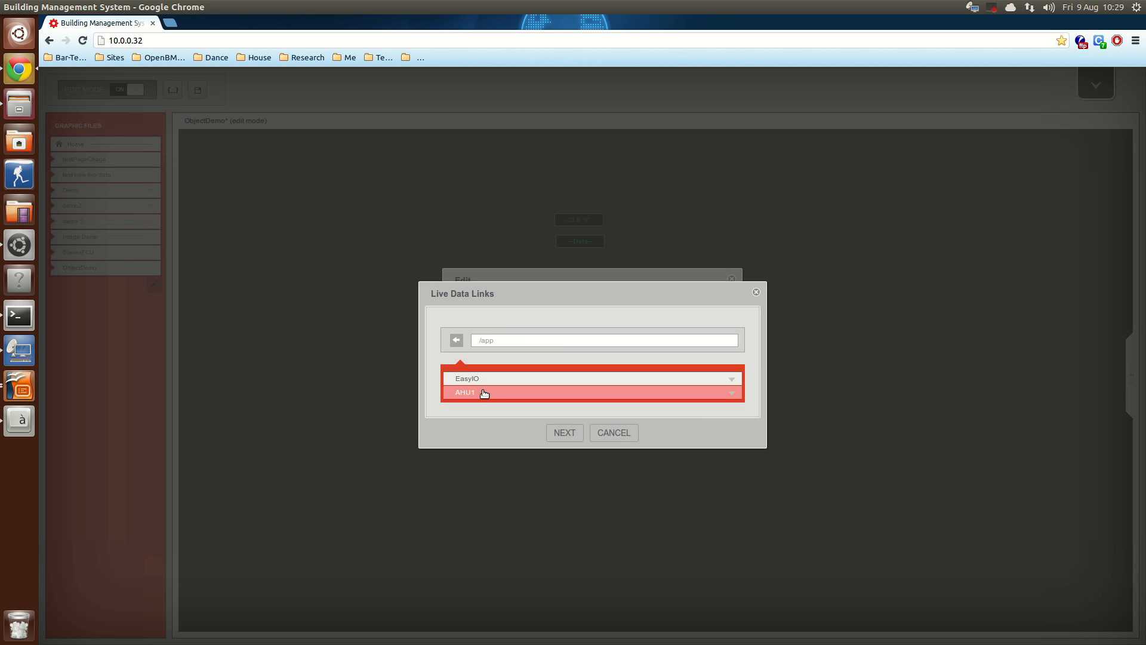
pyautogui.click(489, 385)
pyautogui.click(488, 406)
pyautogui.click(578, 460)
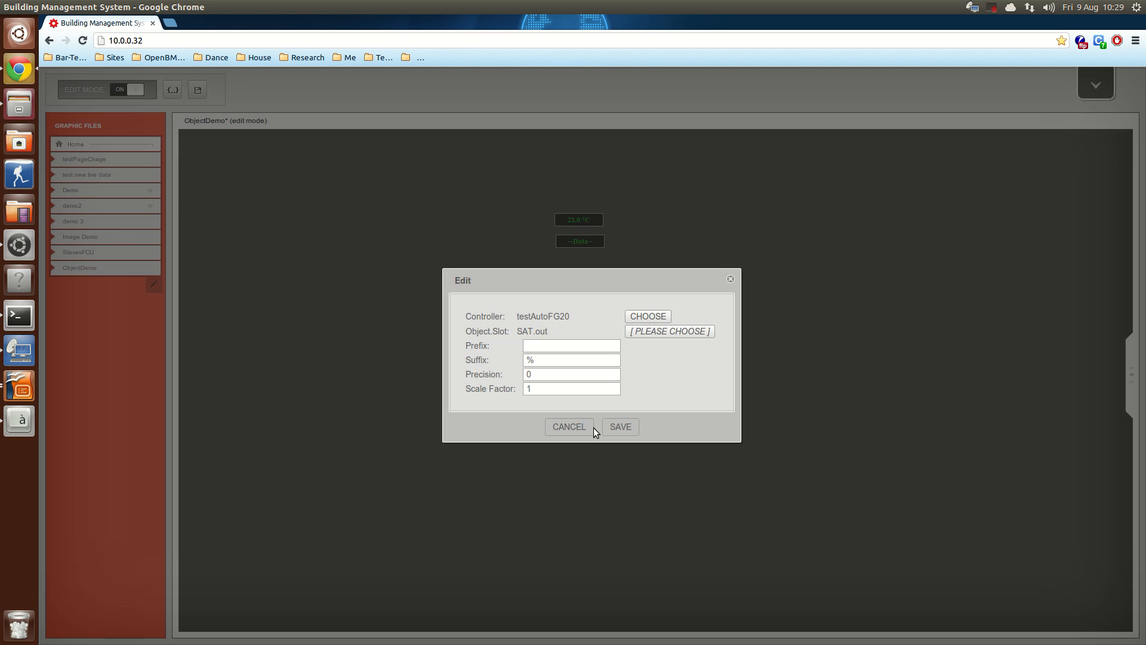
pyautogui.click(621, 430)
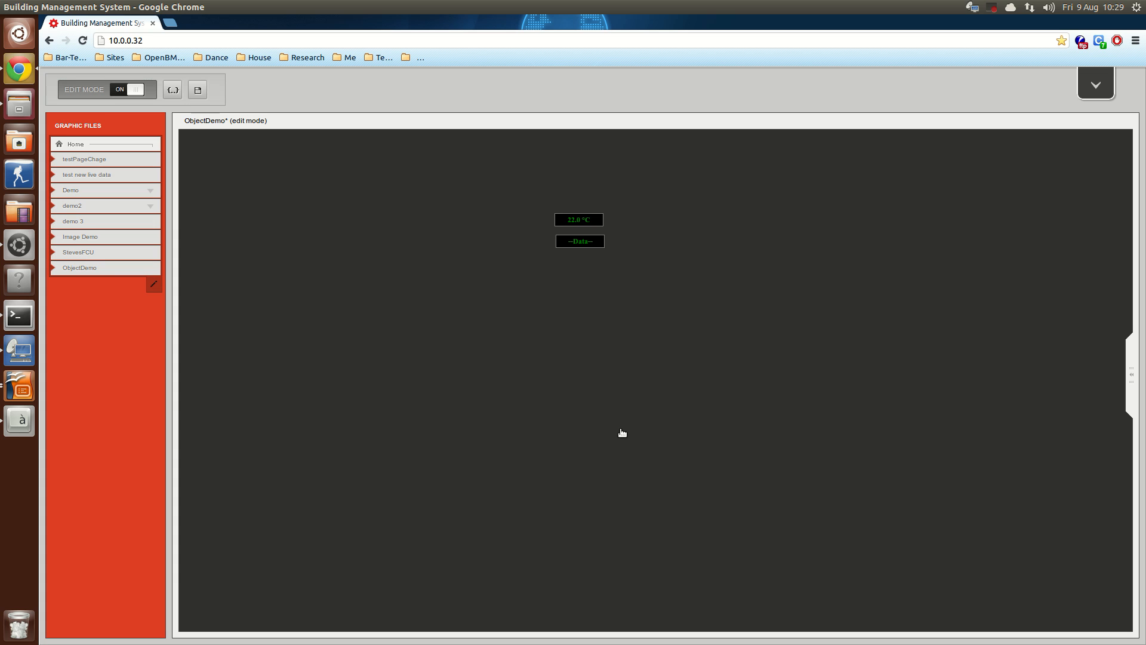
pyautogui.click(574, 244)
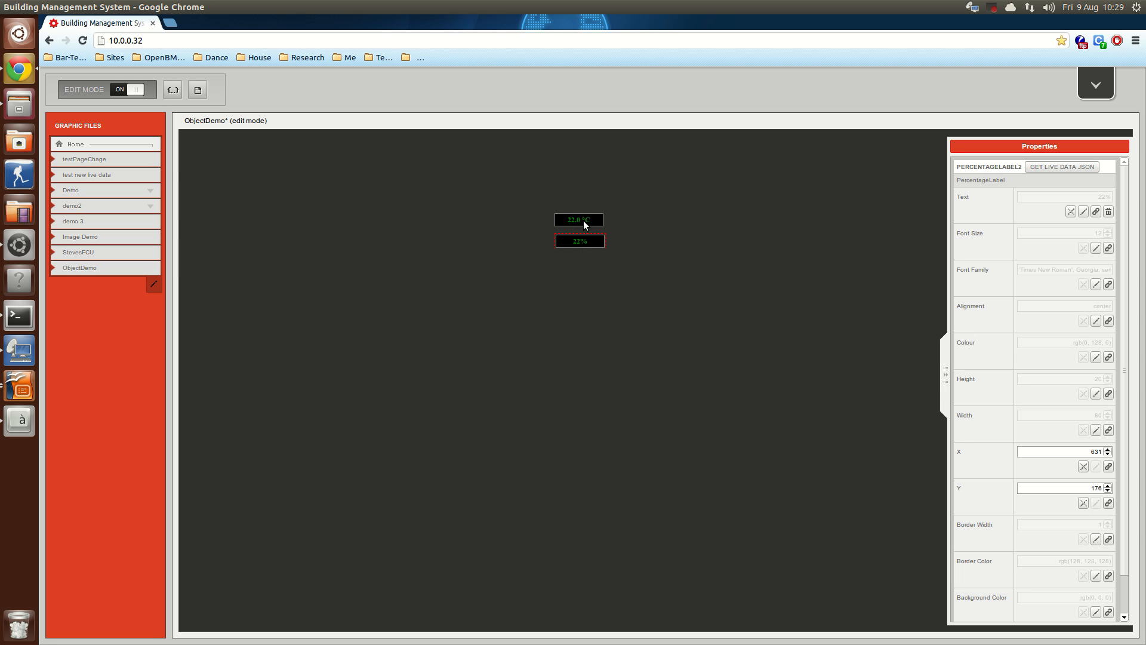
pyautogui.moveTo(584, 245); pyautogui.dragTo(581, 223)
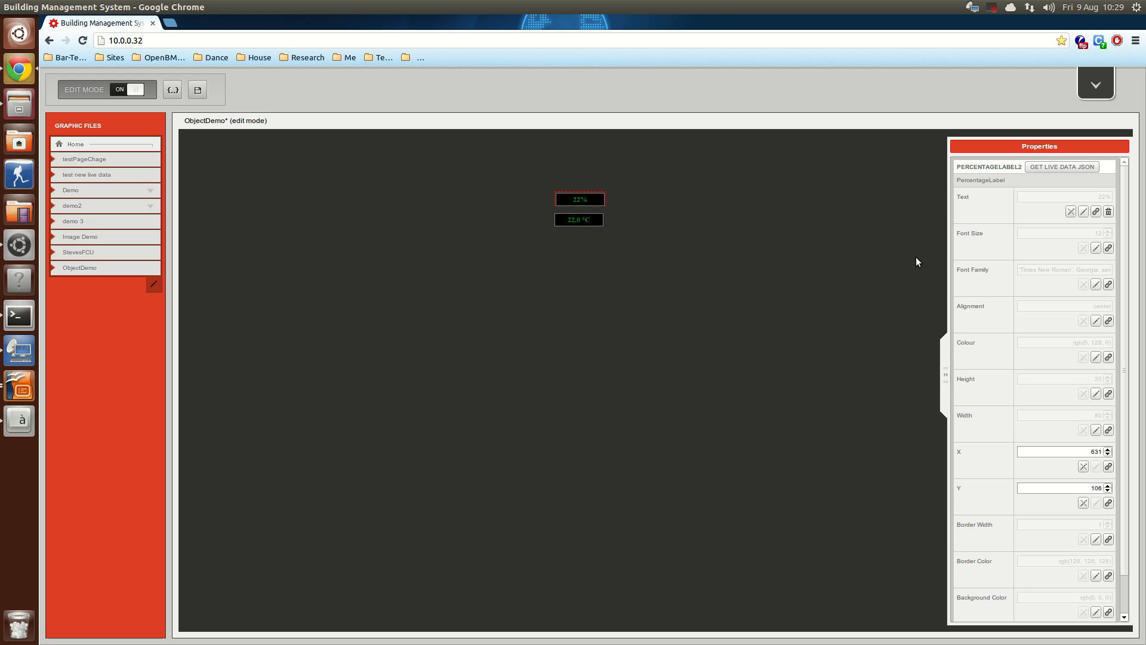
# Step: Add a standard Label and place it just below the temperature label, at about X 625, Y 183
pyautogui.rightClick(463, 283)
pyautogui.moveTo(484, 393)
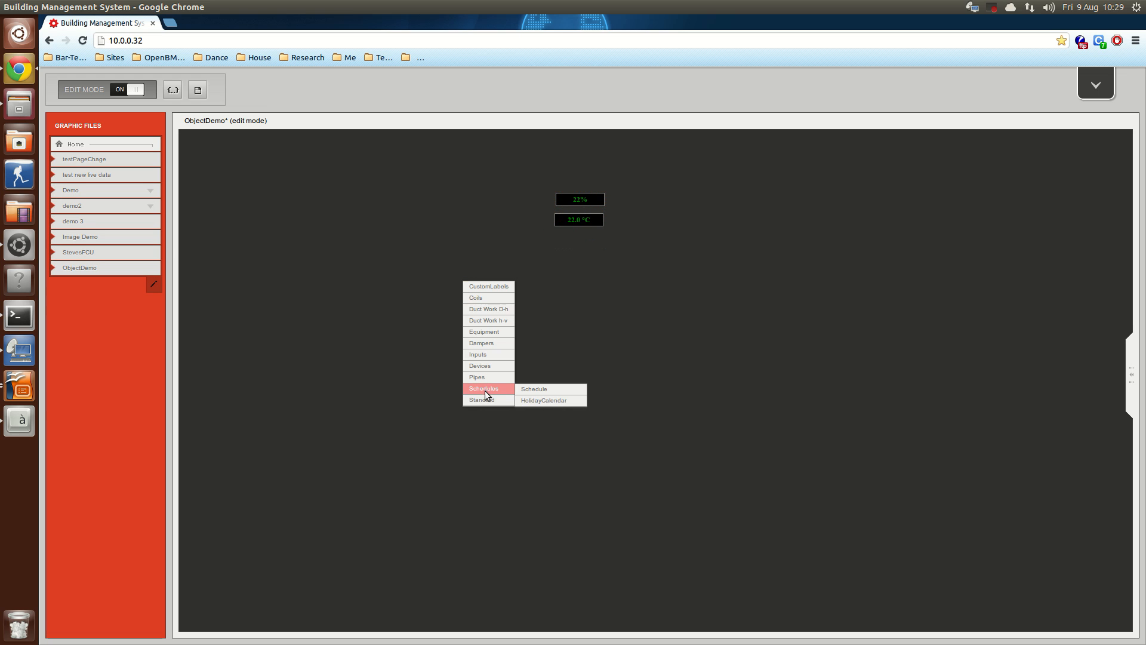
pyautogui.click(539, 402)
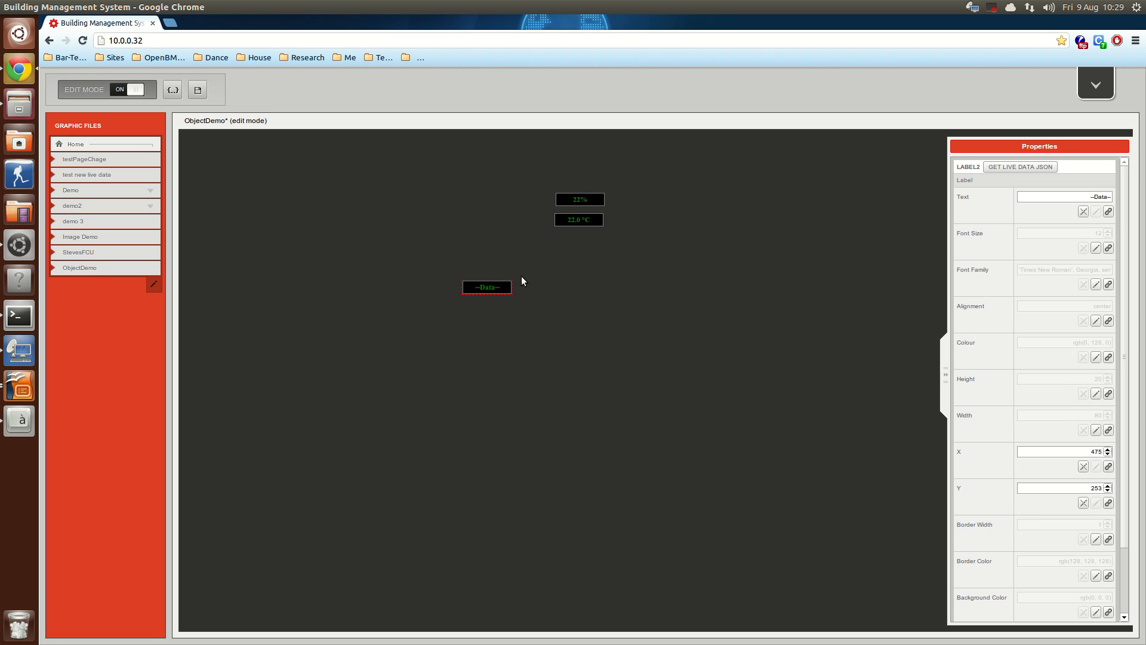
pyautogui.moveTo(497, 288); pyautogui.dragTo(590, 247)
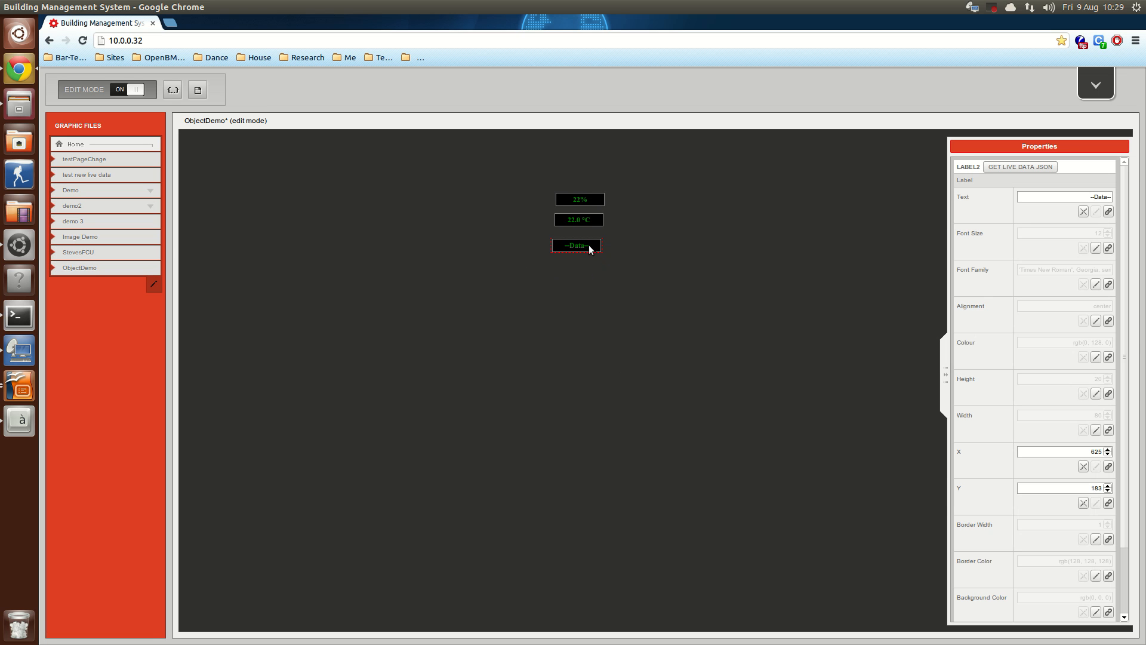
# Step: Set the standard label's Text property to "Demo"
pyautogui.click(1085, 198)
pyautogui.moveTo(1085, 198); pyautogui.dragTo(1117, 196)
pyautogui.write('0')
pyautogui.press('Return')
# Step: Start a live data link for the standard label's text to the out slot of AHU1's SAT on controller testAutoFG20
pyautogui.click(1109, 213)
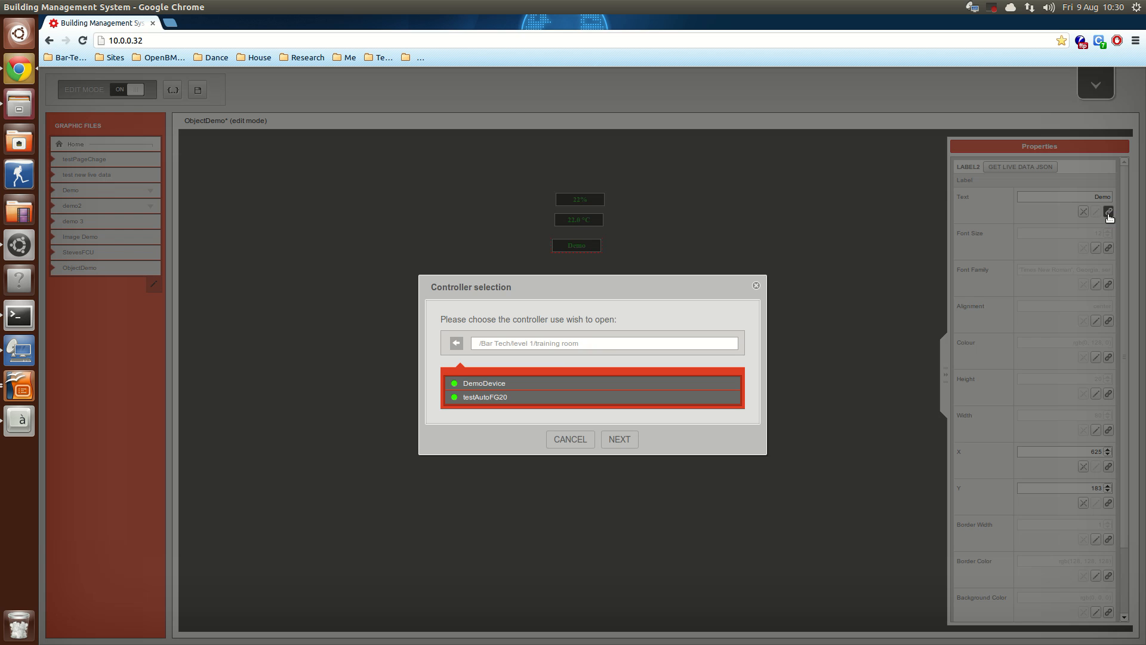
pyautogui.click(513, 398)
pyautogui.click(619, 439)
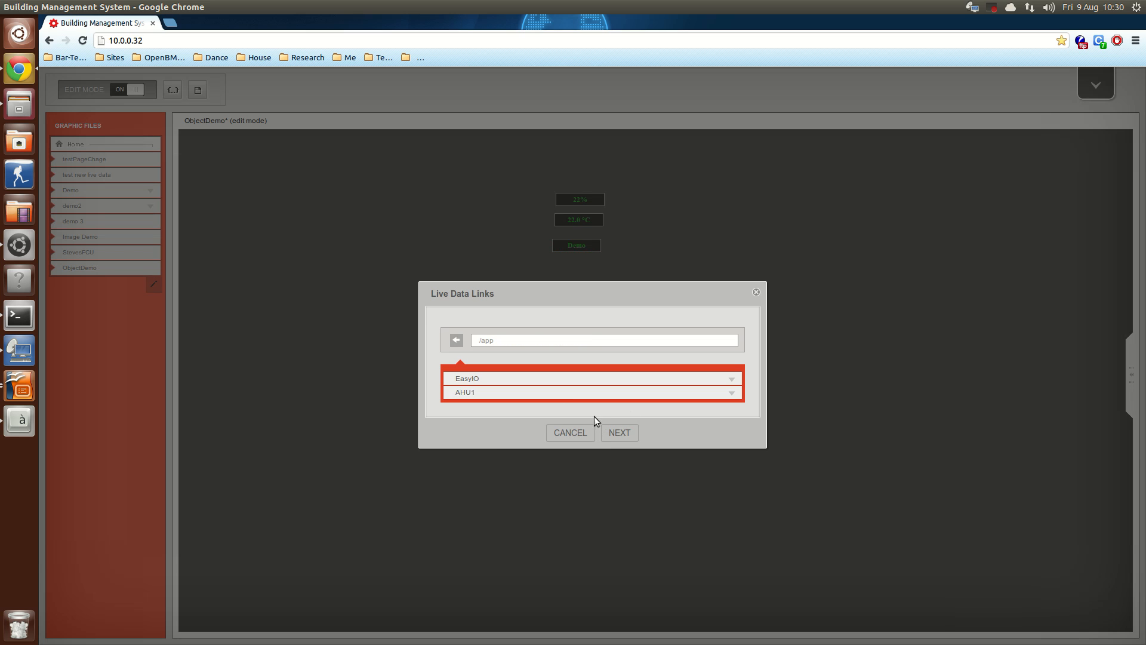
pyautogui.click(528, 393)
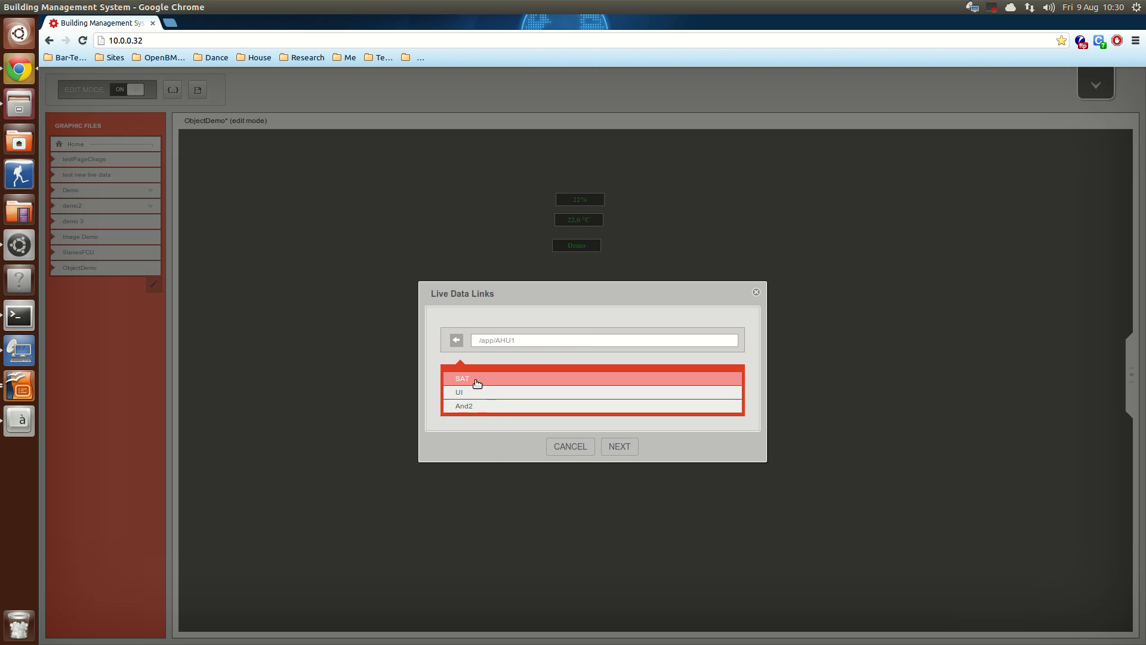
pyautogui.click(477, 383)
pyautogui.click(503, 409)
pyautogui.click(630, 463)
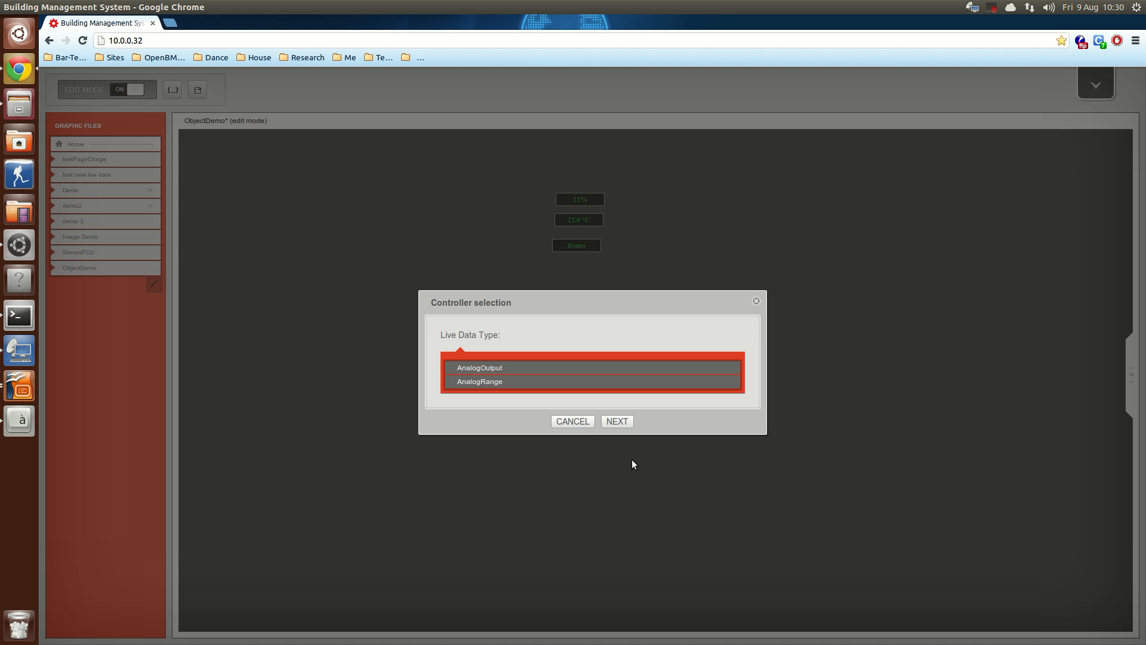
# Step: Set the link's live data type to AnalogOutput with suffix % and no decimal places, and save it
pyautogui.click(478, 371)
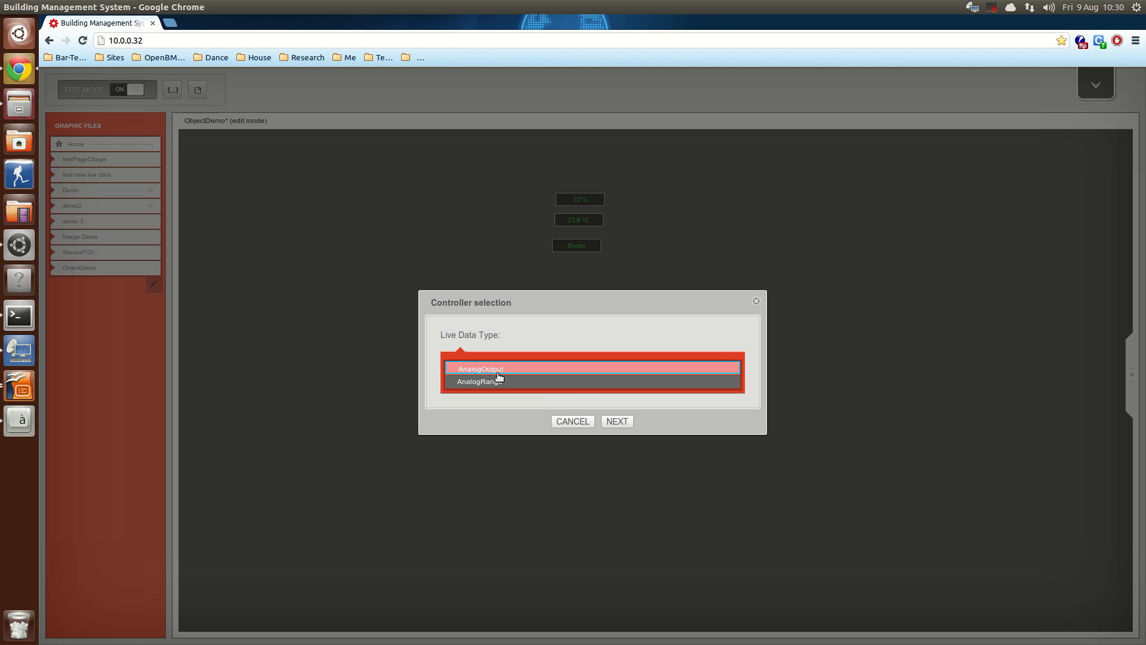
pyautogui.click(618, 422)
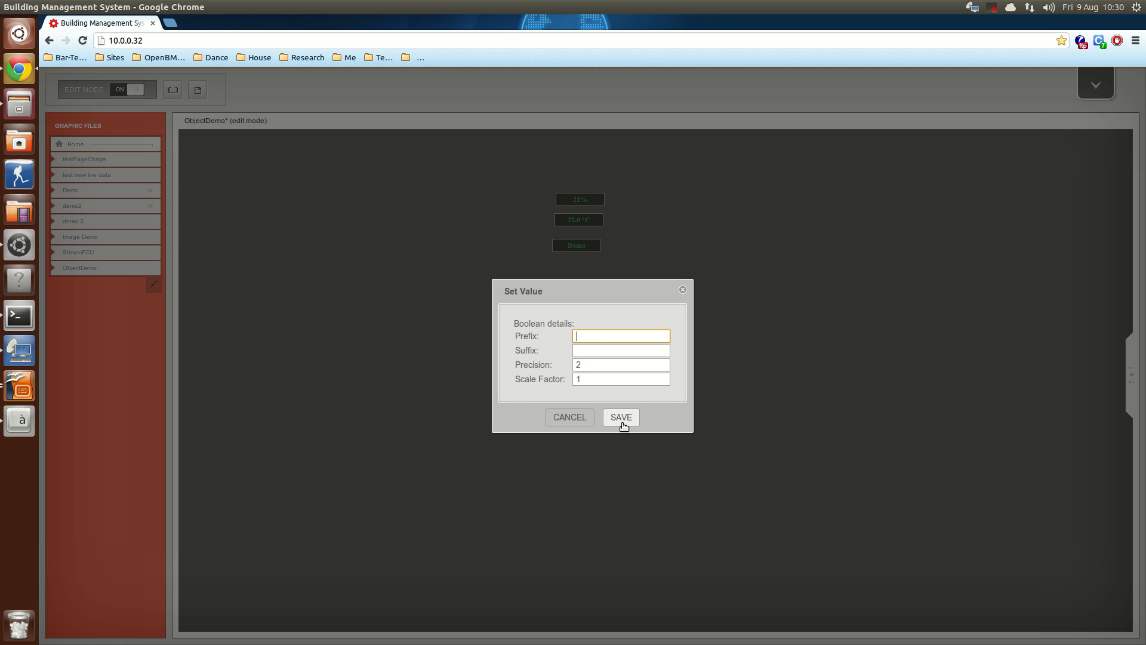
pyautogui.click(597, 347)
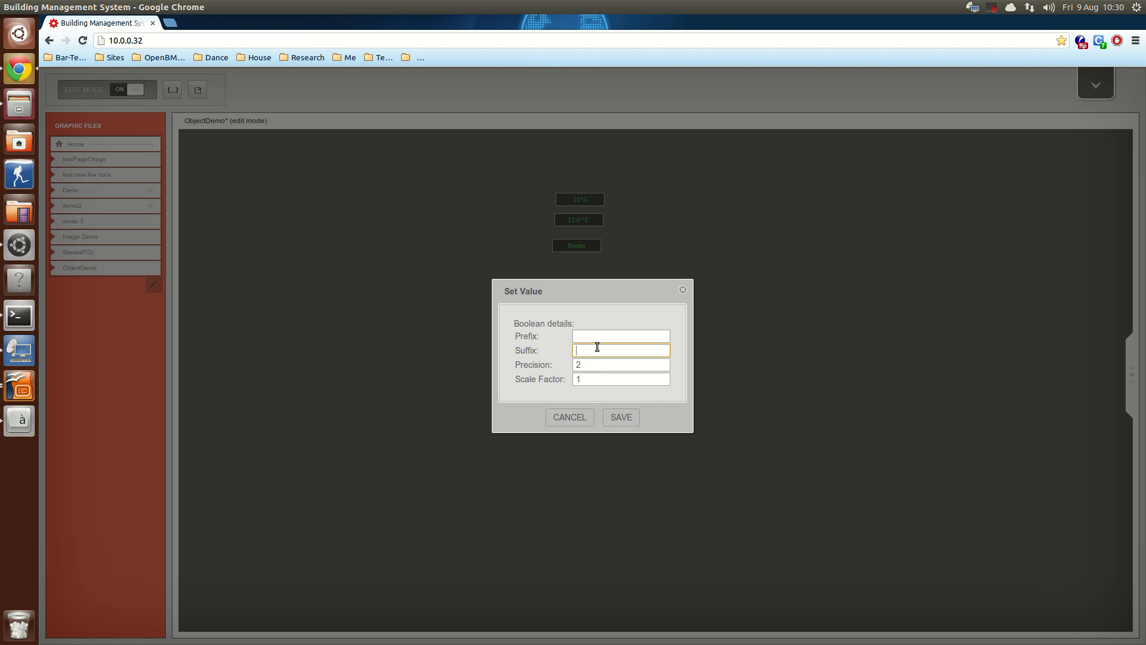
pyautogui.write('%')
pyautogui.press('Tab')
pyautogui.click(623, 418)
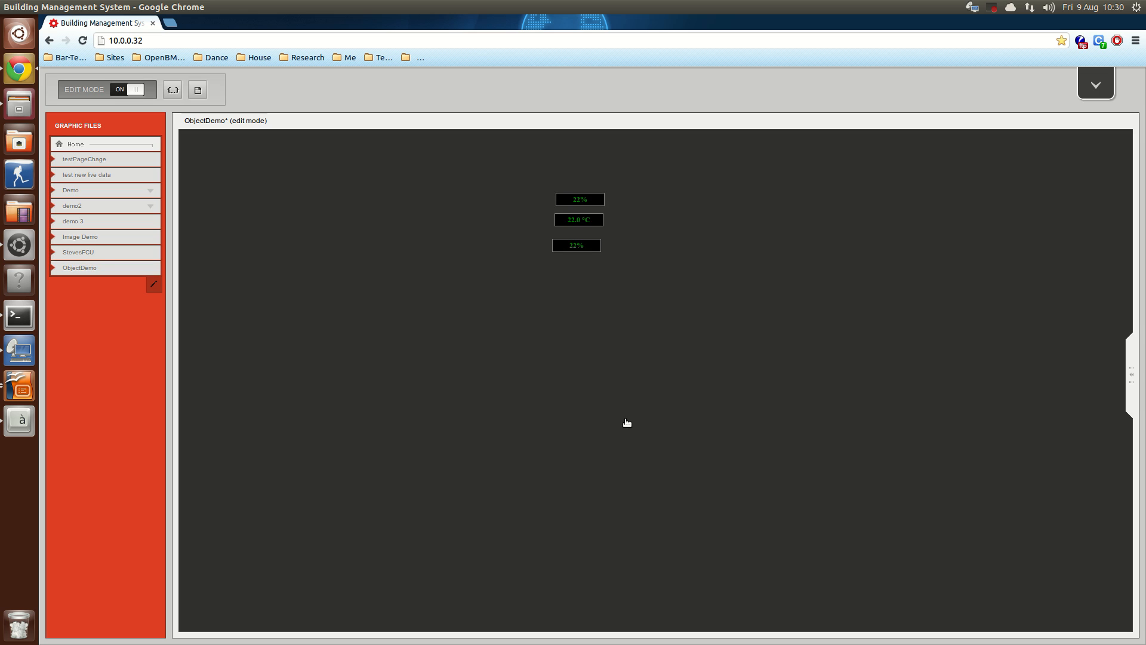
# Step: Move the standard label to the top of the label stack, just above the percentage label
pyautogui.click(571, 249)
pyautogui.moveTo(571, 248); pyautogui.dragTo(578, 184)
pyautogui.click(559, 297)
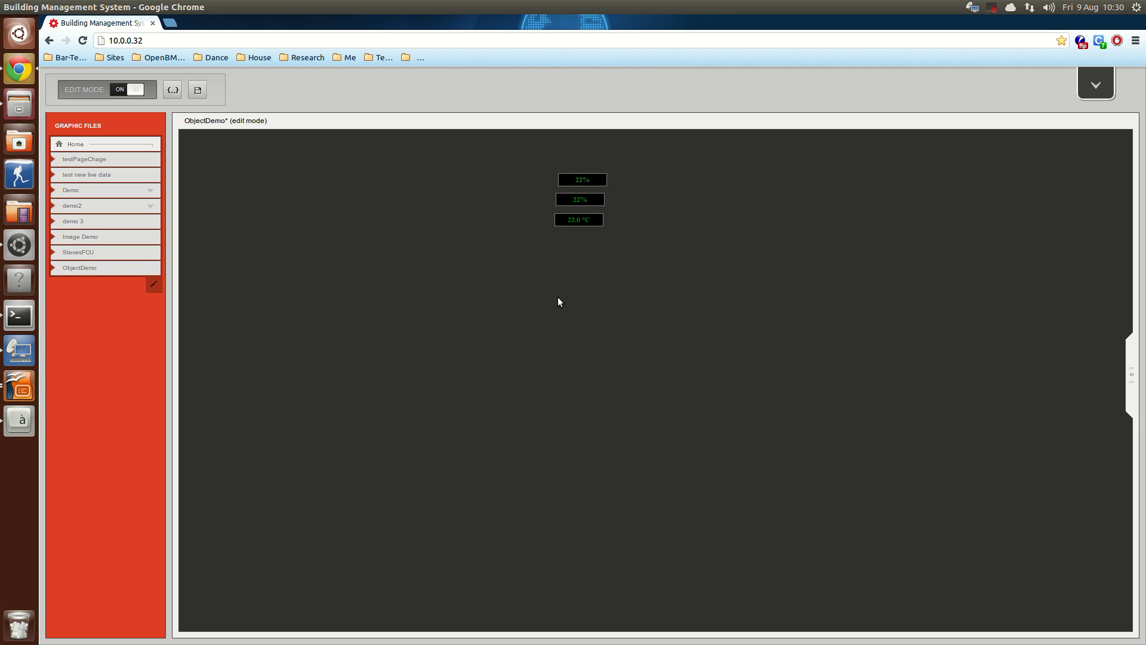
# Step: Compare the properties of the standard label and the percentage label
pyautogui.click(573, 200)
pyautogui.click(575, 182)
pyautogui.click(575, 202)
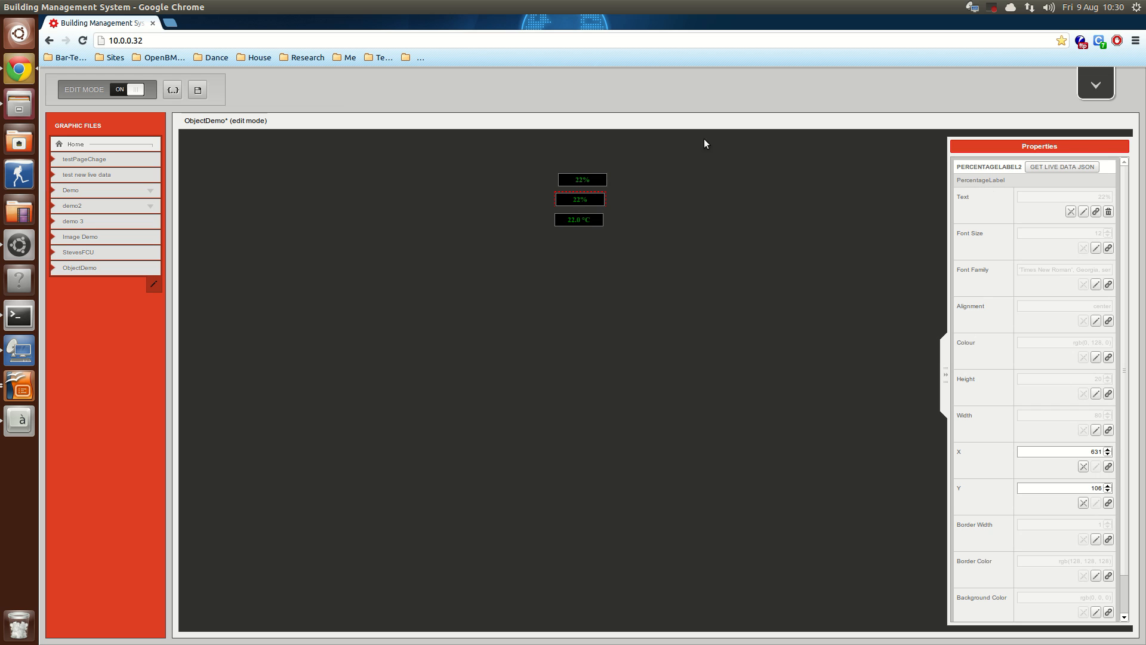
# Step: Add an empty .PercentageLabel rule to the graphic's CSS, below the shared .Label, .TempLabel, .PercentageLabel rule
pyautogui.click(173, 90)
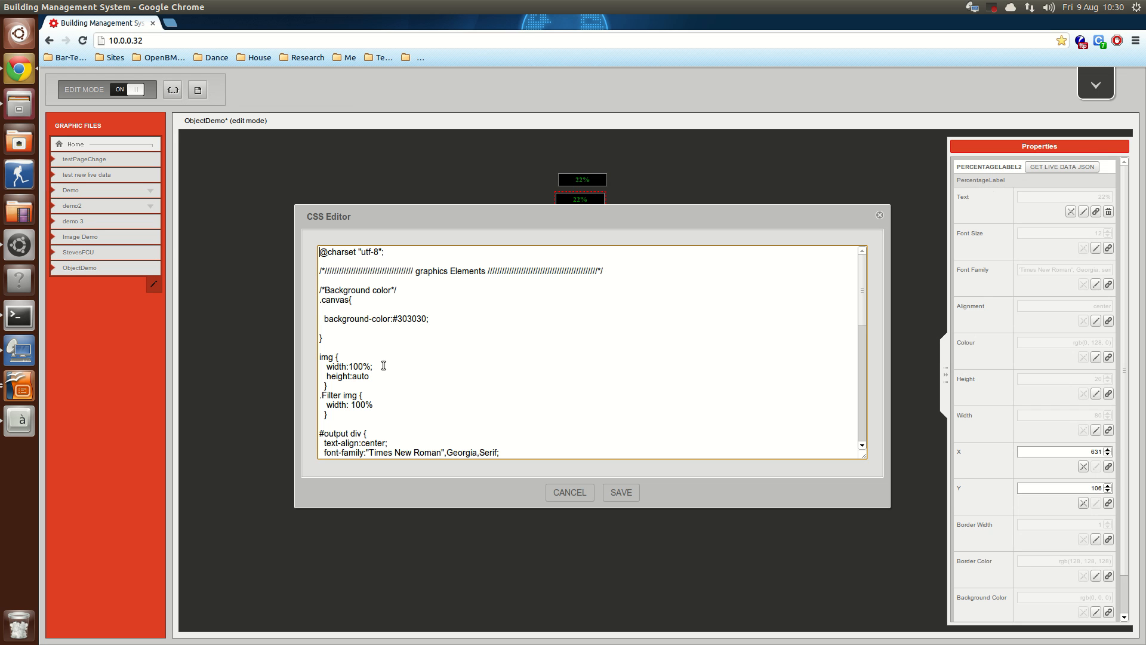
pyautogui.scroll(-5, 389, 410)
pyautogui.click(332, 333)
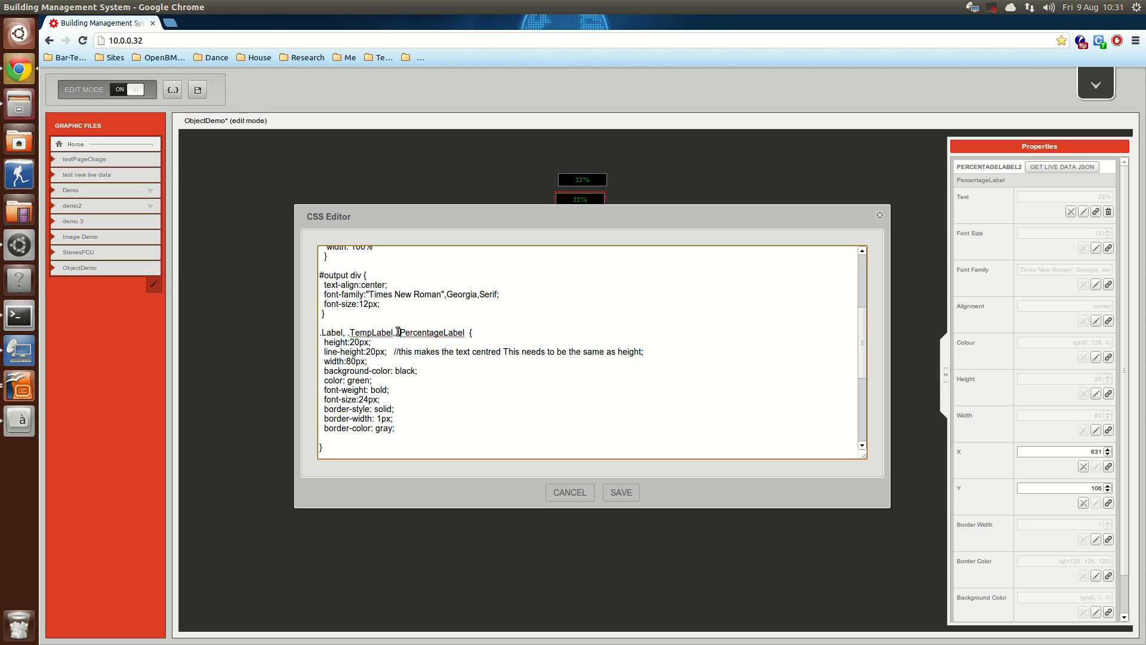
pyautogui.click(338, 448)
pyautogui.press('Return')
pyautogui.press('Return')
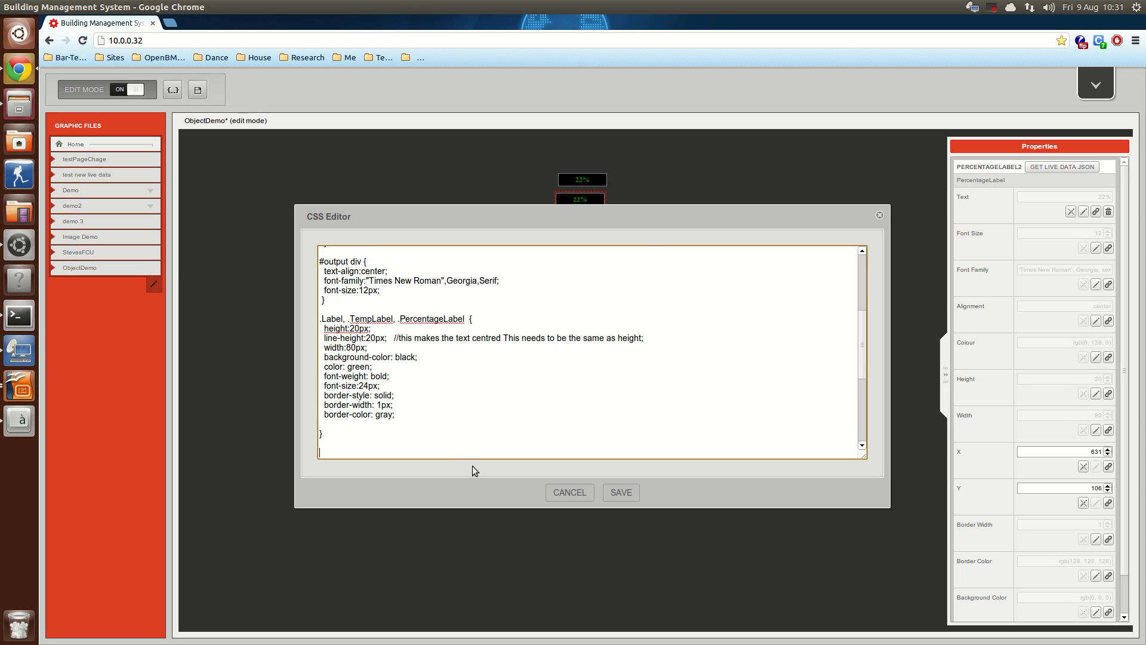
pyautogui.write('.')
pyautogui.moveTo(398, 319); pyautogui.dragTo(476, 320)
pyautogui.hotkey('ctrl', 'c')
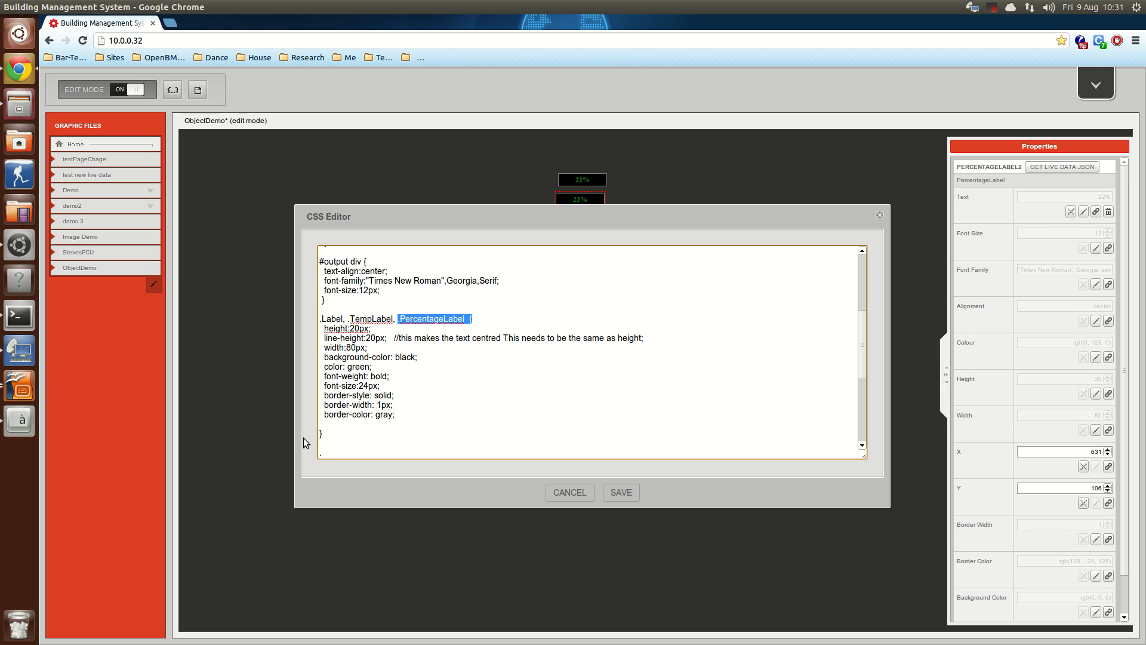
pyautogui.moveTo(326, 458); pyautogui.dragTo(318, 456)
pyautogui.hotkey('ctrl', 'v')
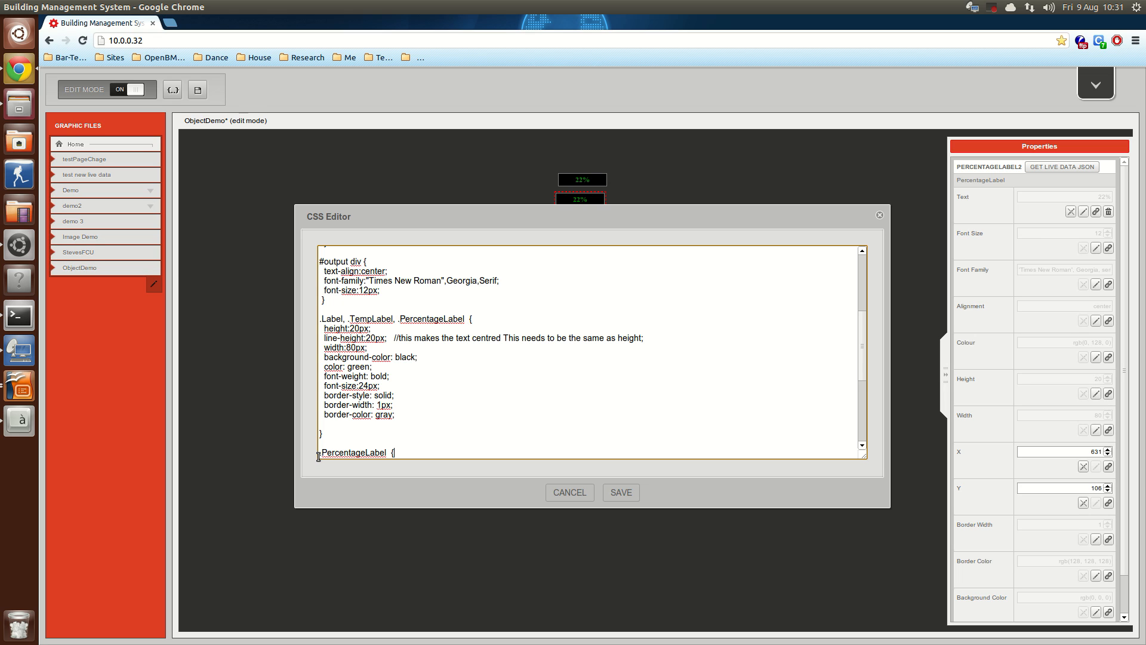
pyautogui.press('Return')
pyautogui.press('Return')
pyautogui.press('Return')
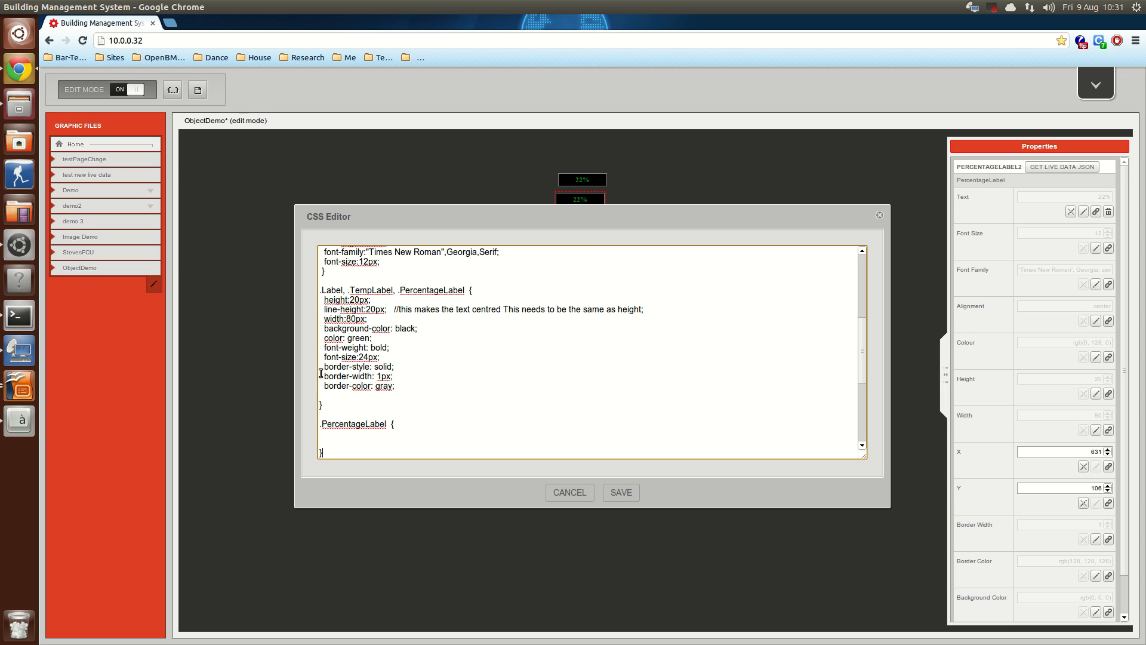
# Step: Copy the border-width declaration into the new .PercentageLabel rule, set it to 2px, and save the CSS
pyautogui.moveTo(317, 376); pyautogui.dragTo(317, 383)
pyautogui.hotkey('ctrl', 'c')
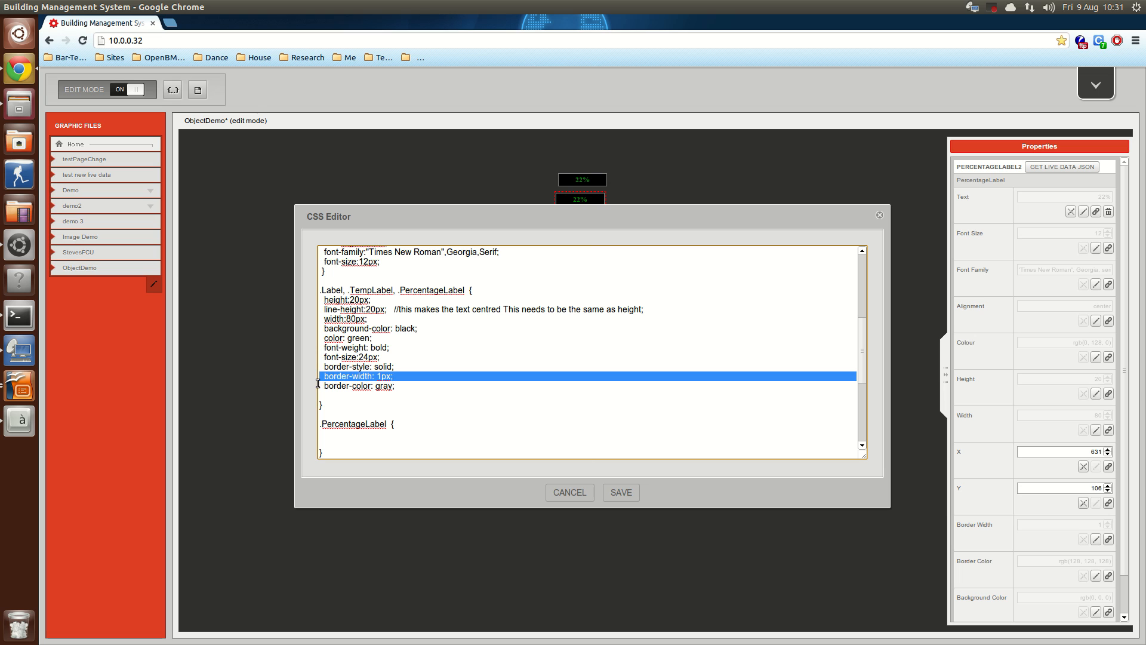
pyautogui.click(323, 434)
pyautogui.hotkey('ctrl', 'v')
pyautogui.click(380, 433)
pyautogui.press('BackSpace')
pyautogui.write('2')
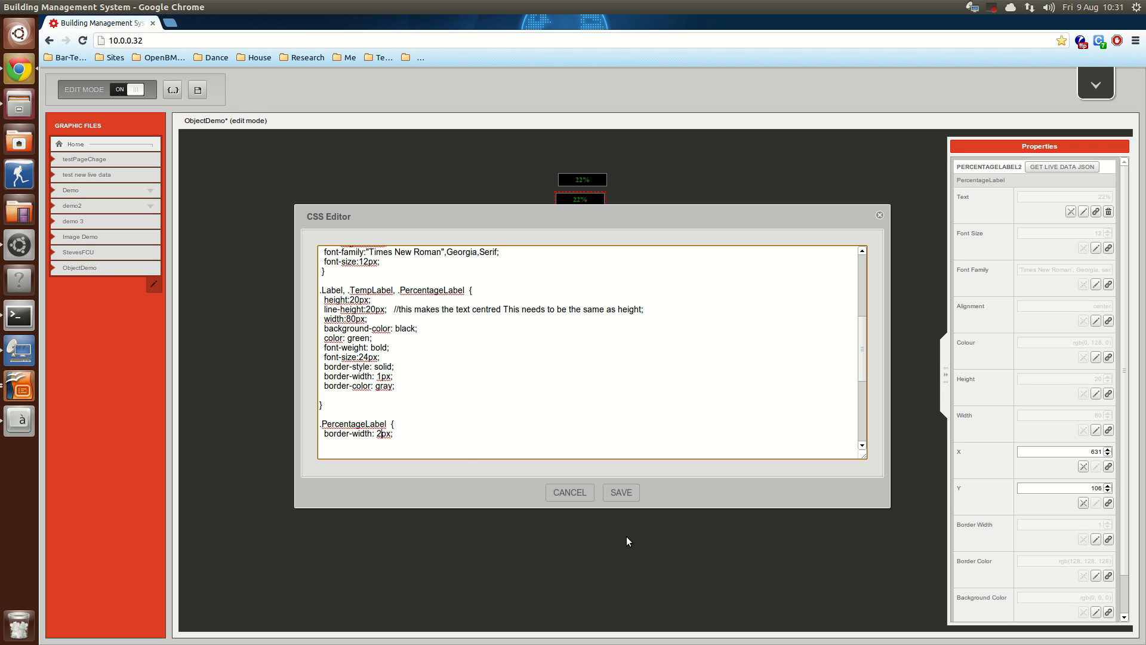
pyautogui.click(620, 493)
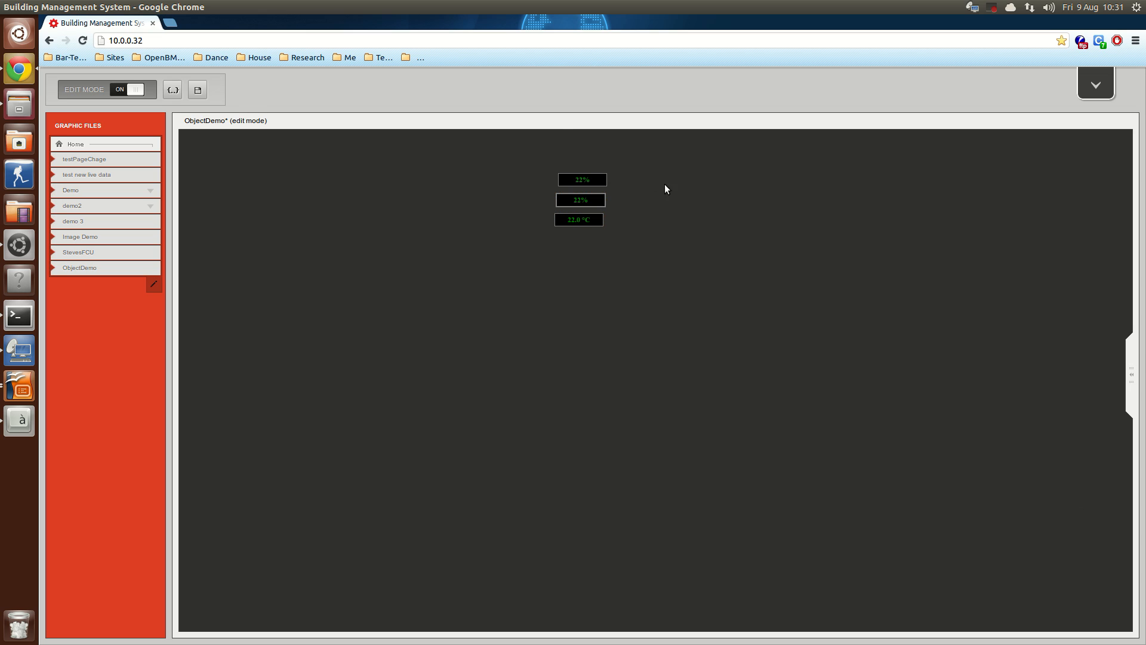
# Step: Move the percentage label slightly left to X 626, Y 106, and select the standard label above it
pyautogui.click(571, 202)
pyautogui.moveTo(588, 203)
pyautogui.mouseDown()
pyautogui.moveTo(524, 189)
pyautogui.moveTo(525, 179)
pyautogui.moveTo(600, 203)
pyautogui.moveTo(584, 178)
pyautogui.moveTo(519, 184)
pyautogui.moveTo(595, 204)
pyautogui.mouseUp()
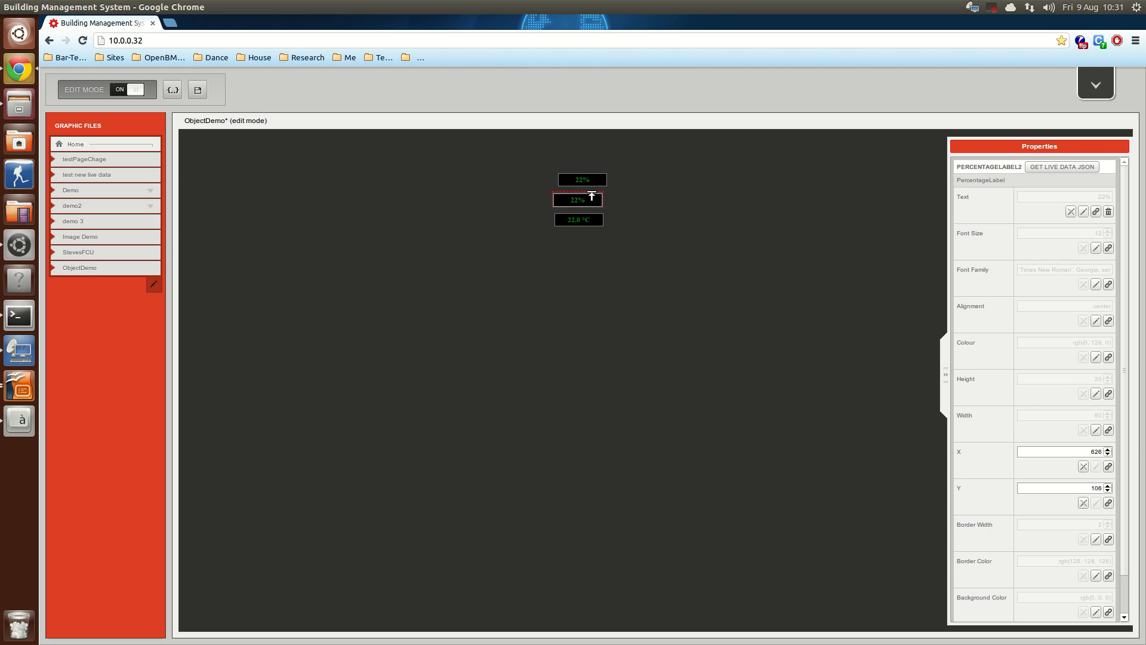
pyautogui.click(586, 179)
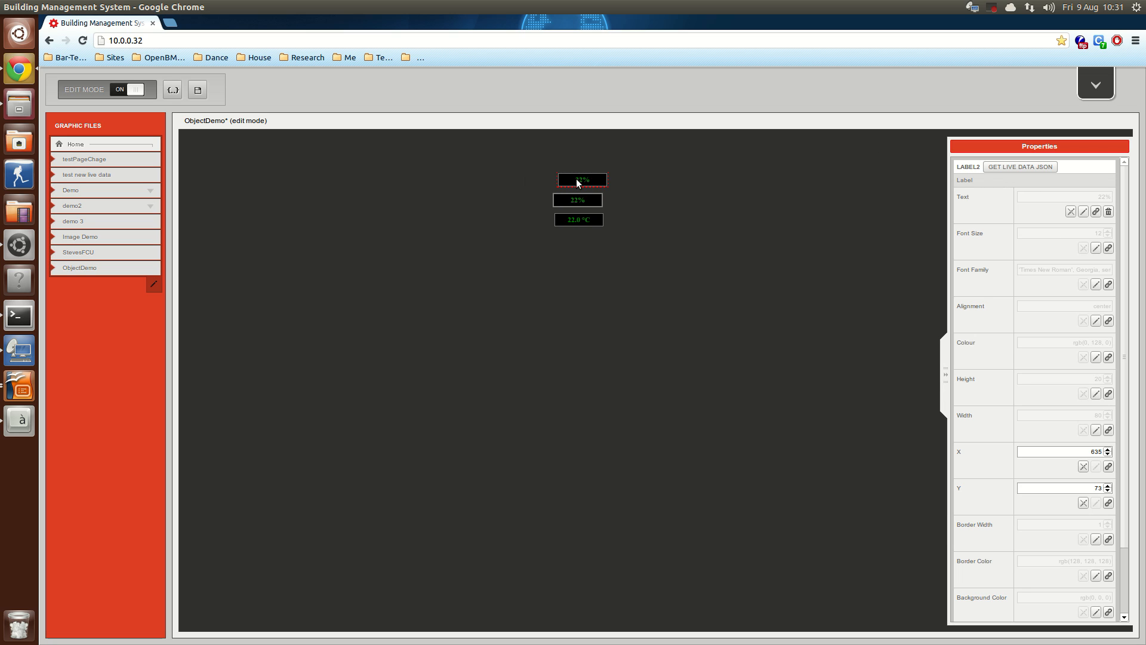
# Step: Review the shared label rule in the CSS and close the editor without saving
pyautogui.click(173, 90)
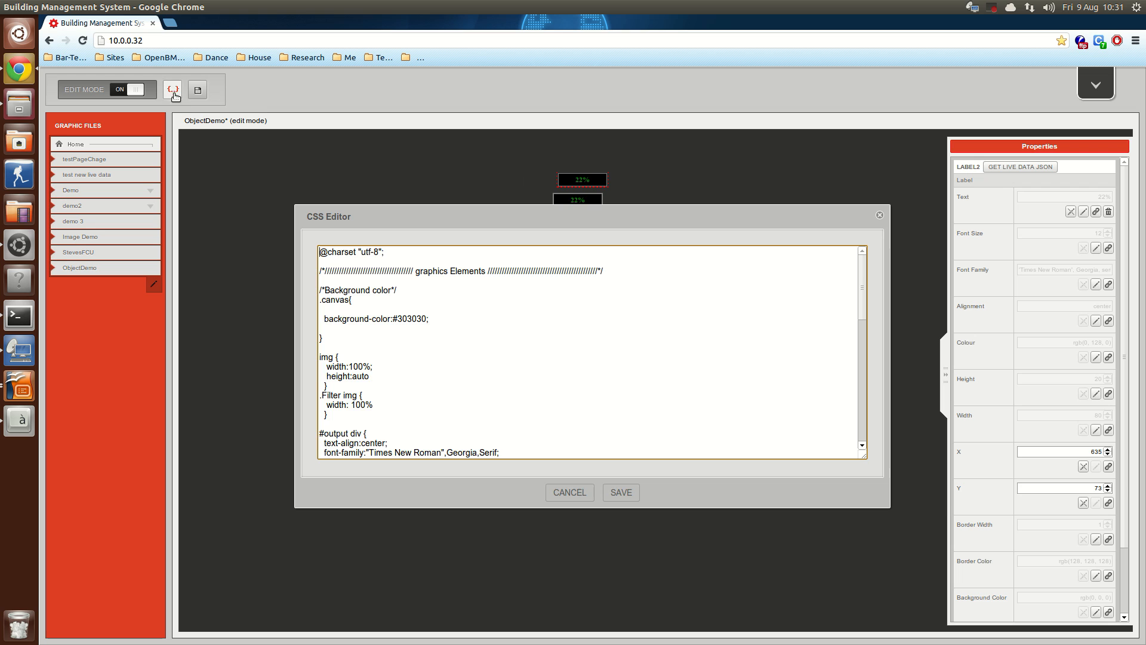
pyautogui.scroll(-4, 368, 429)
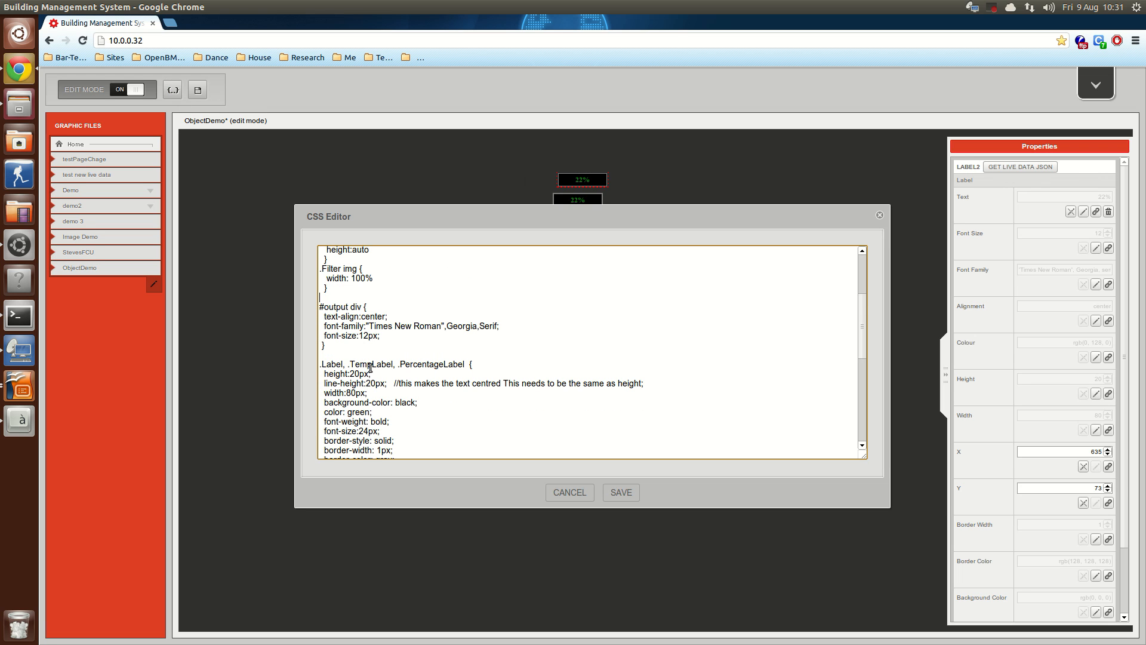
pyautogui.click(579, 494)
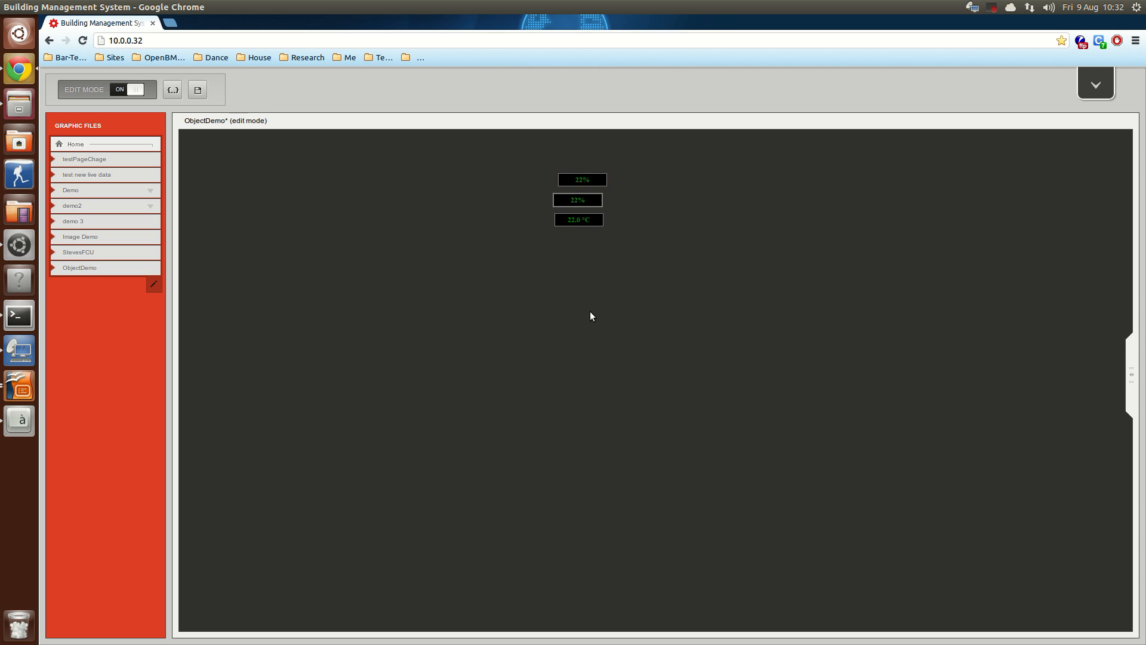
# Step: Remove the live data link from the standard label's text, leaving its value directly editable
pyautogui.click(591, 204)
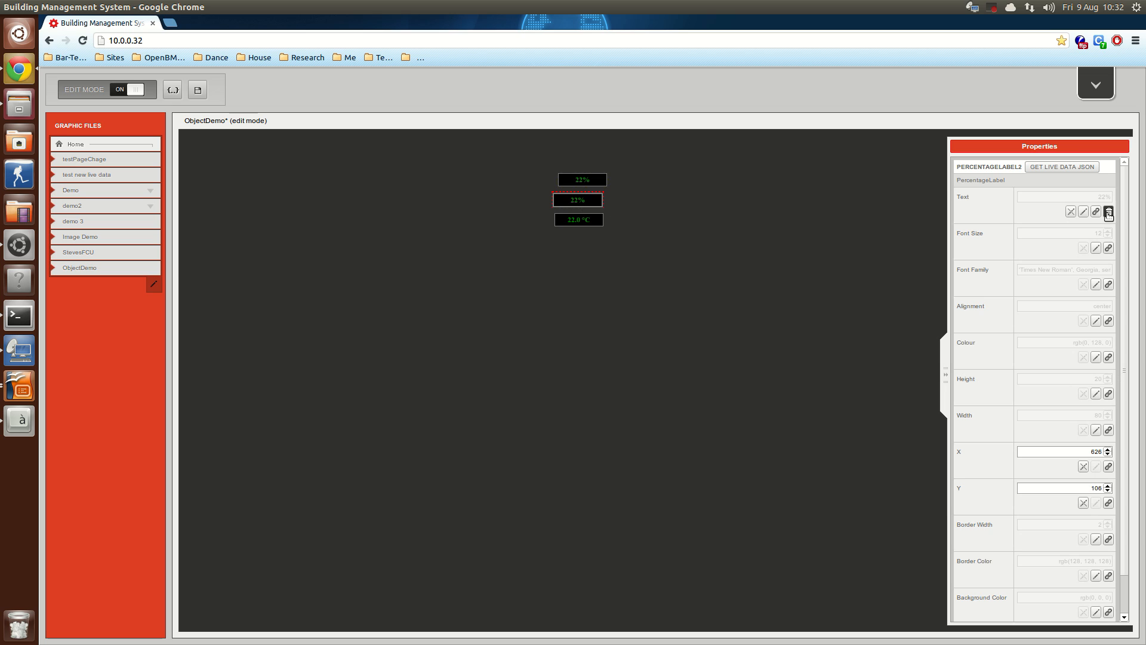
pyautogui.click(583, 180)
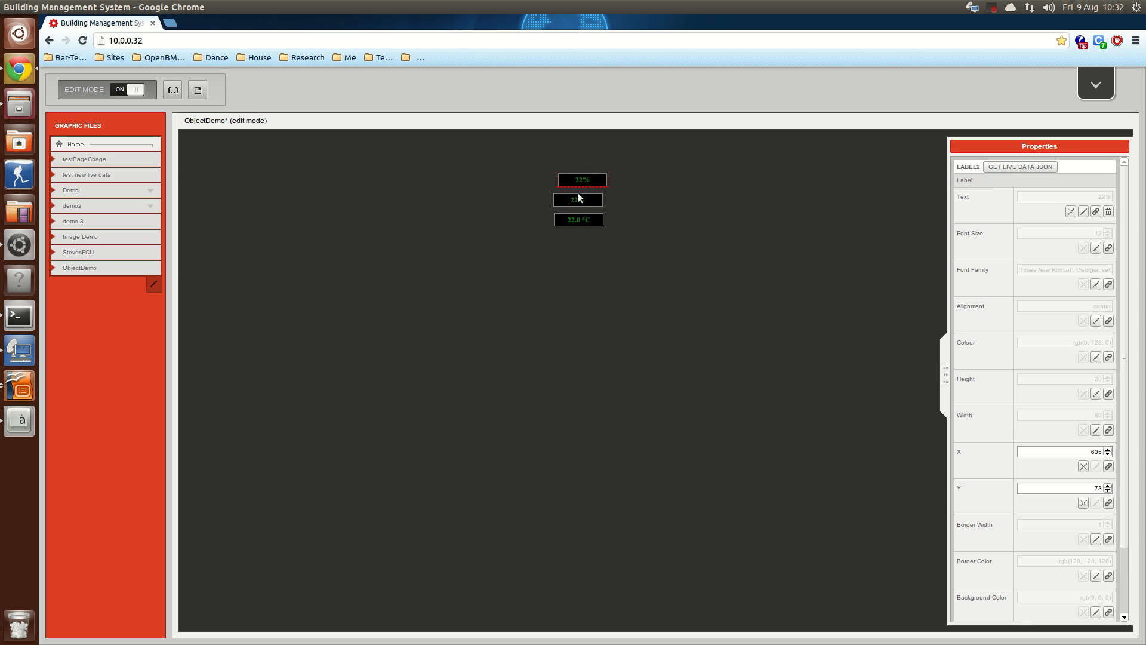
pyautogui.click(1109, 212)
pyautogui.doubleClick(1109, 197)
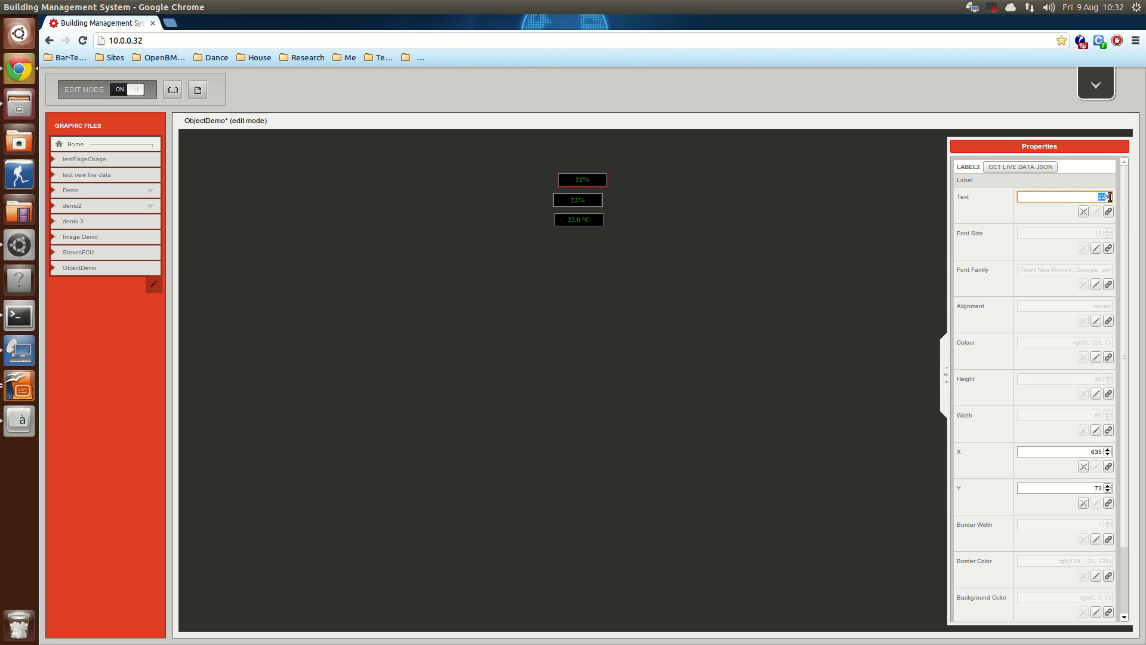
pyautogui.scroll(-3, 1064, 444)
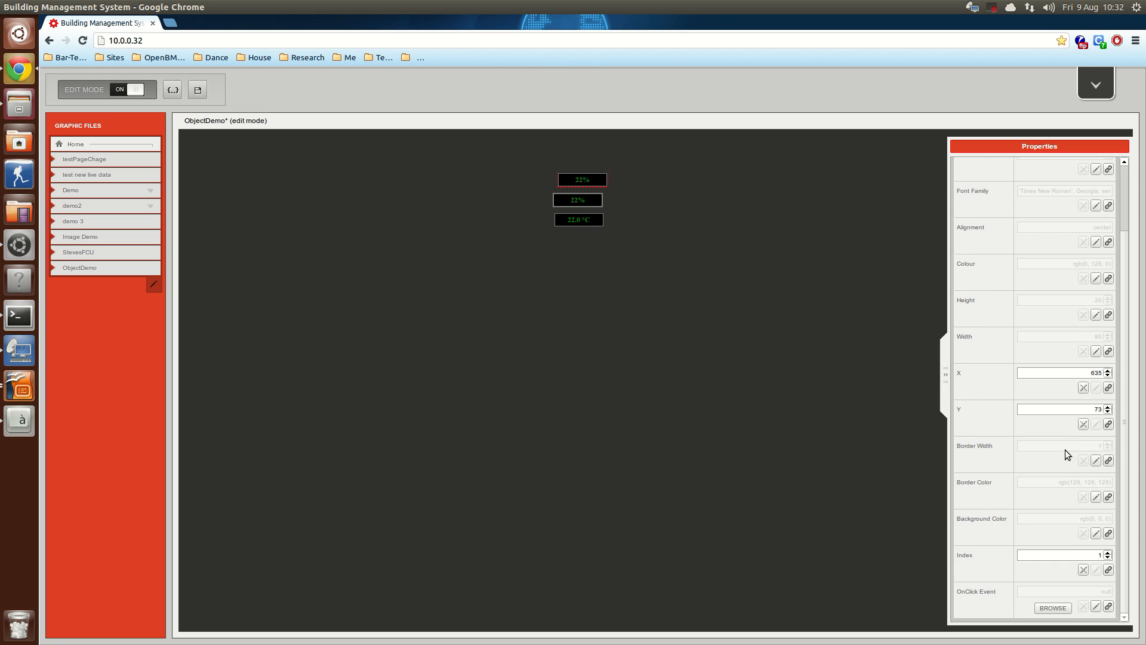
pyautogui.scroll(3, 1065, 450)
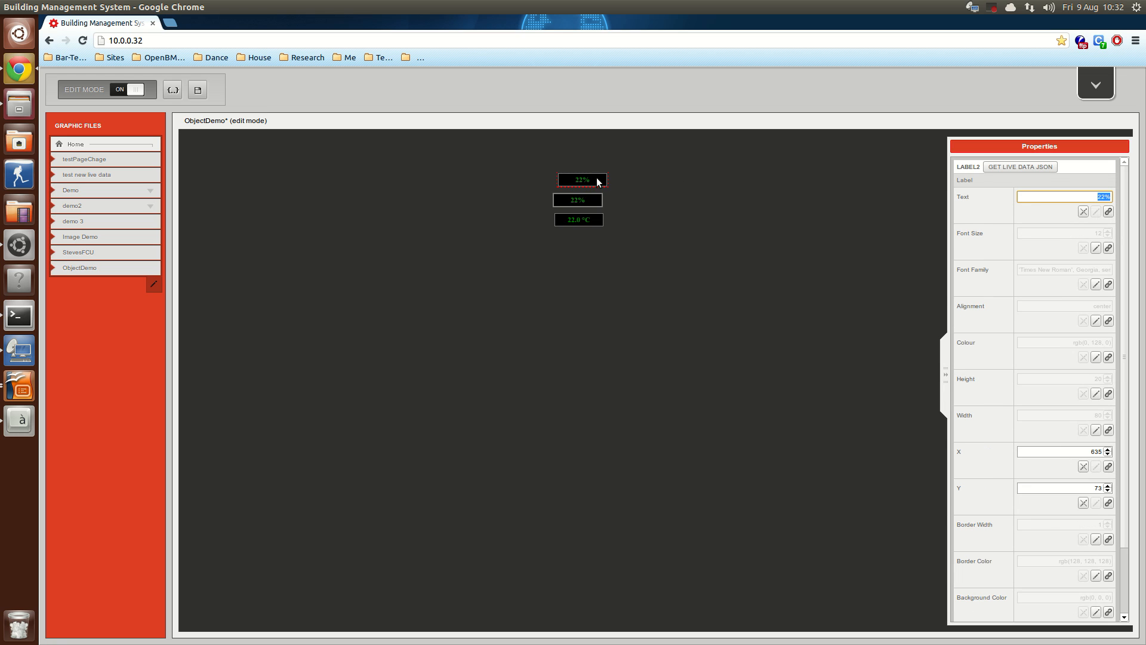
# Step: Move the standard label below the temperature label, to X 630, Y 183, and deselect it
pyautogui.moveTo(587, 184); pyautogui.dragTo(584, 250)
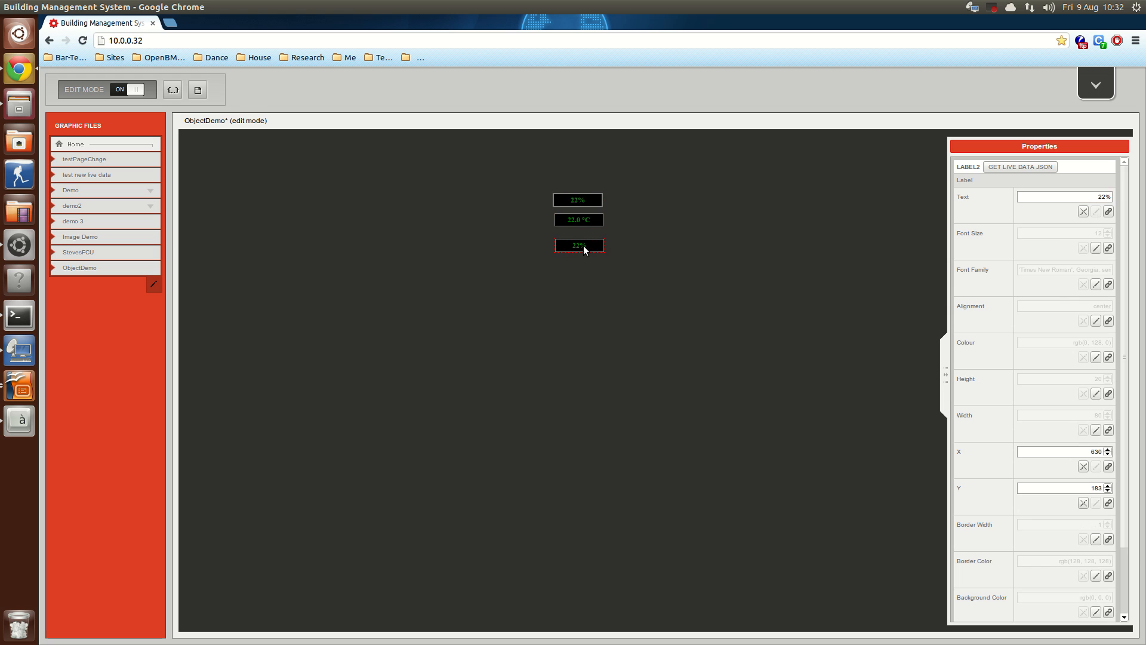
pyautogui.click(433, 330)
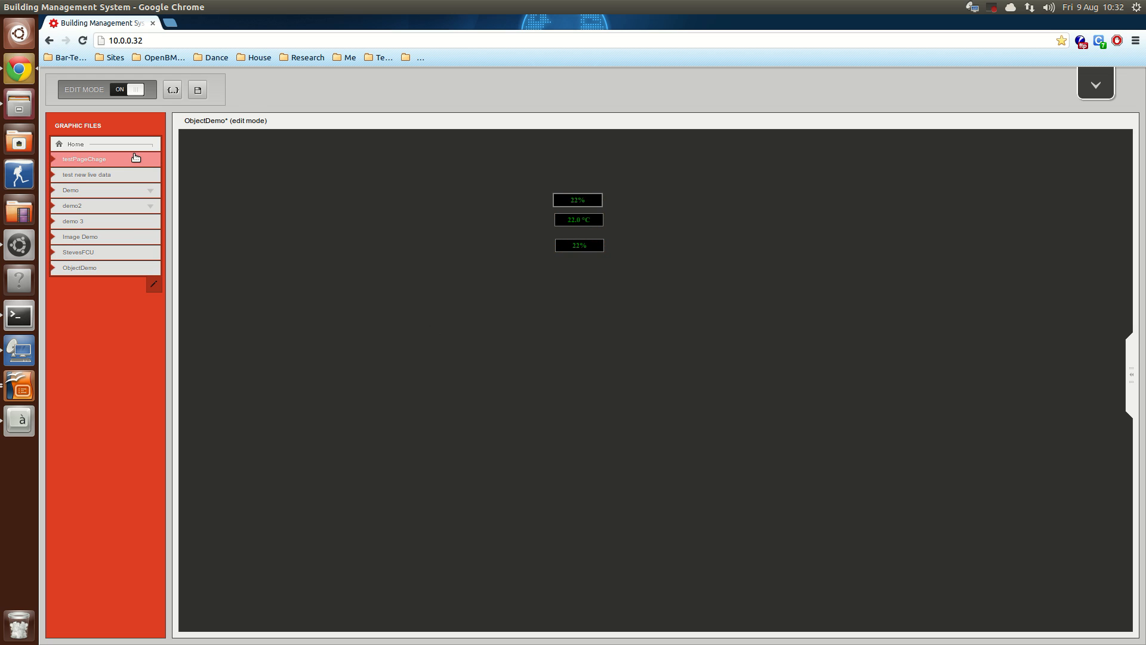
pyautogui.rightClick(485, 320)
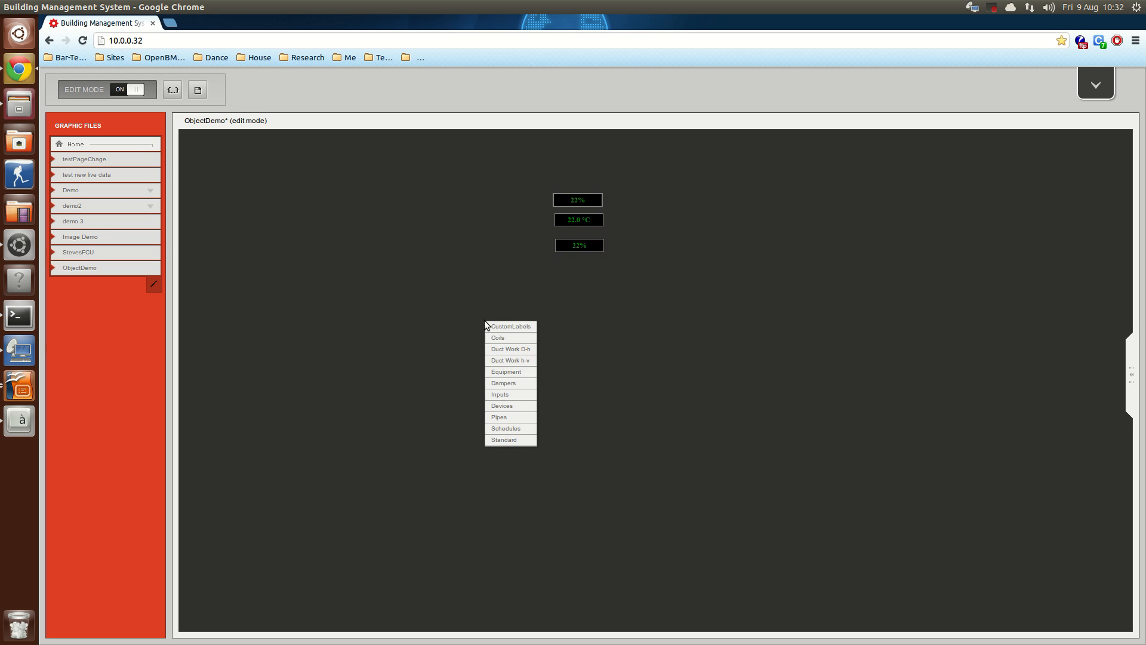
pyautogui.moveTo(499, 327)
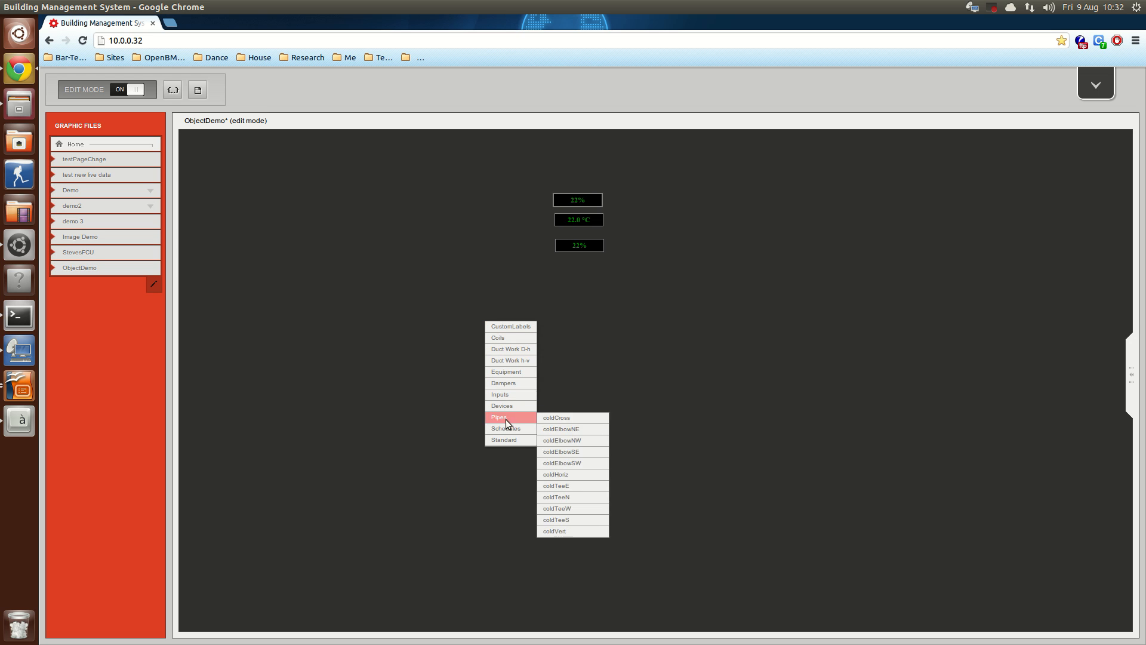
pyautogui.click(571, 246)
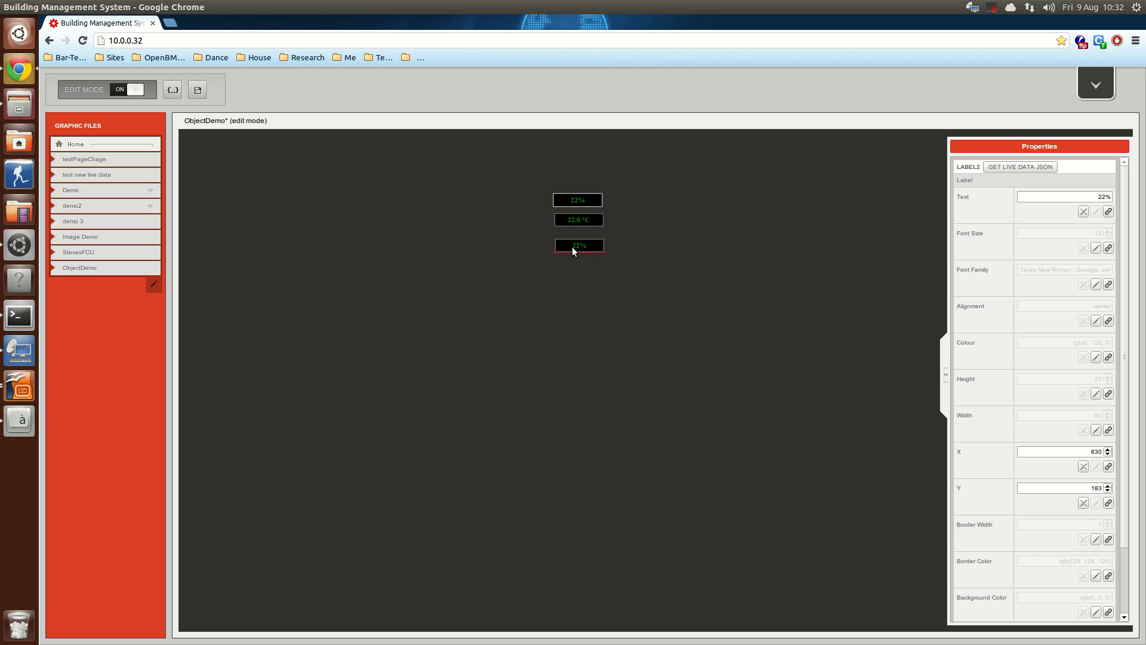
# Step: Add another TempLabel from the custom labels and place it well below the existing labels, at about X 636, Y 391
pyautogui.rightClick(432, 263)
pyautogui.moveTo(445, 268)
pyautogui.click(510, 274)
pyautogui.click(459, 271)
pyautogui.moveTo(456, 276); pyautogui.dragTo(578, 372)
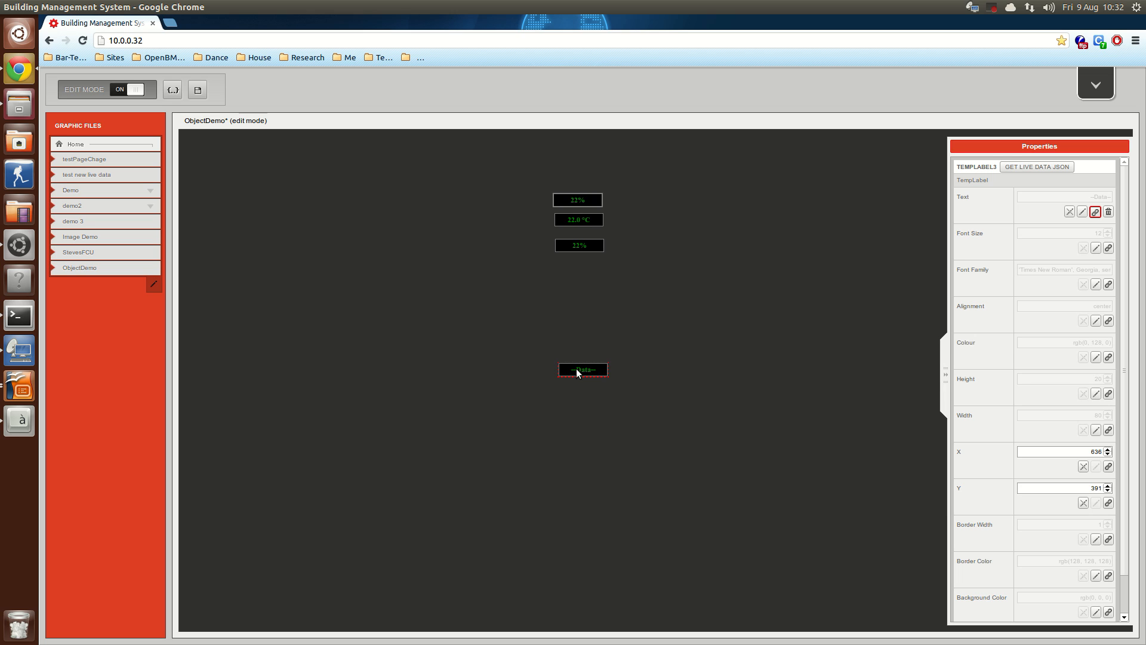
# Step: Set the new temperature label's text link to the out slot of SP under /app/Demo on controller DemoDevice
pyautogui.click(1095, 211)
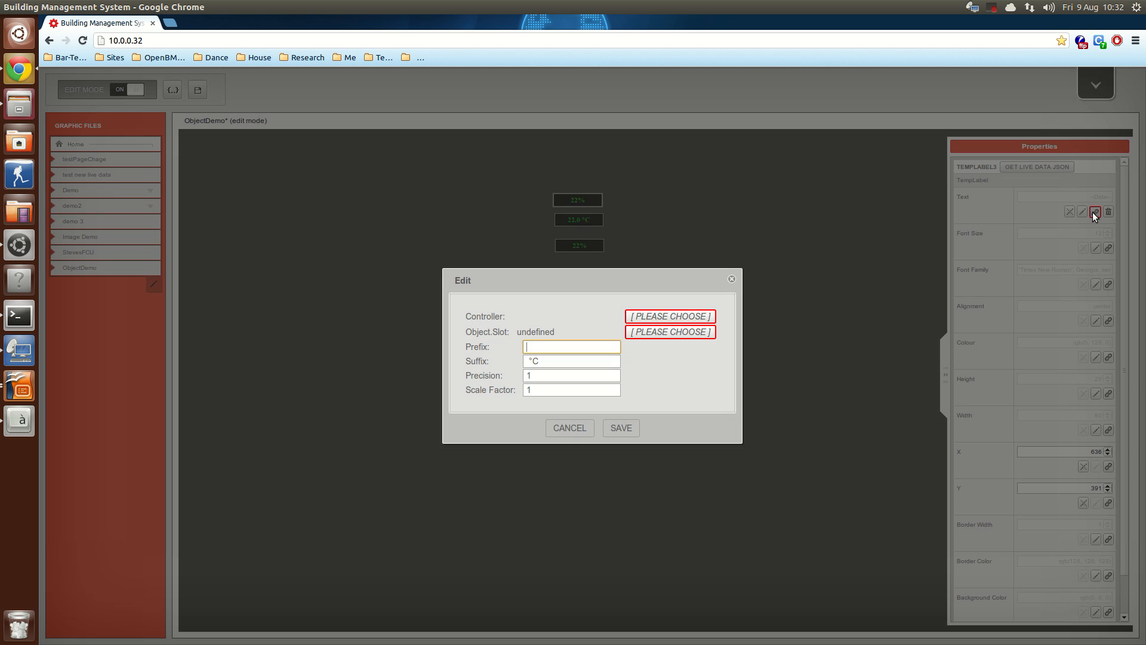
pyautogui.click(669, 316)
pyautogui.click(499, 385)
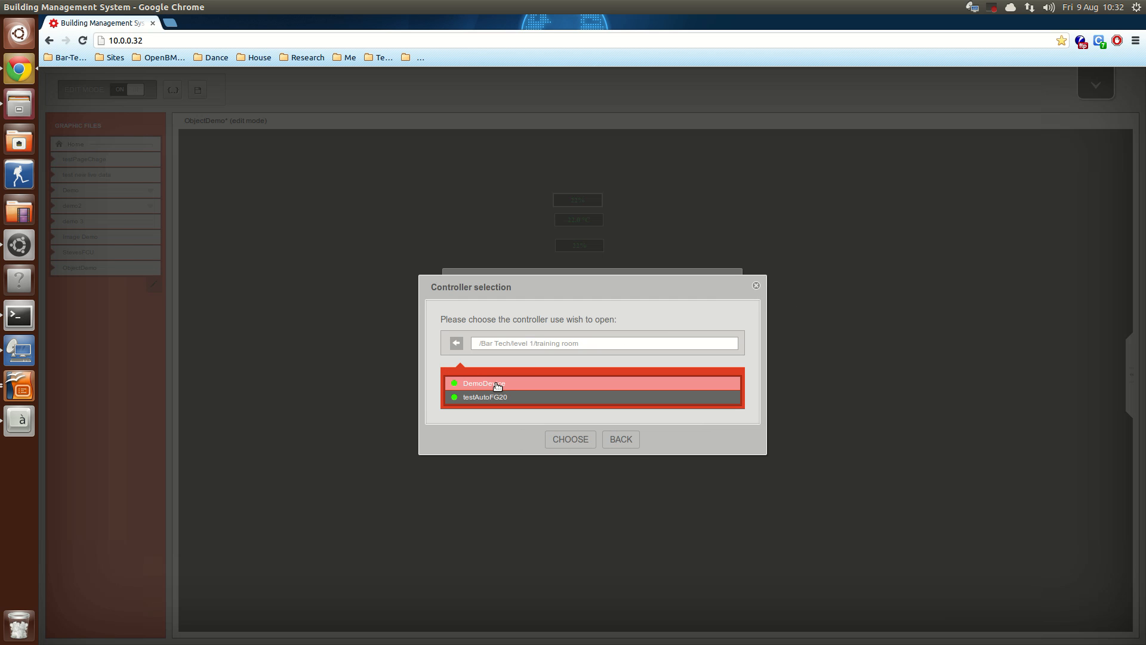
pyautogui.click(579, 441)
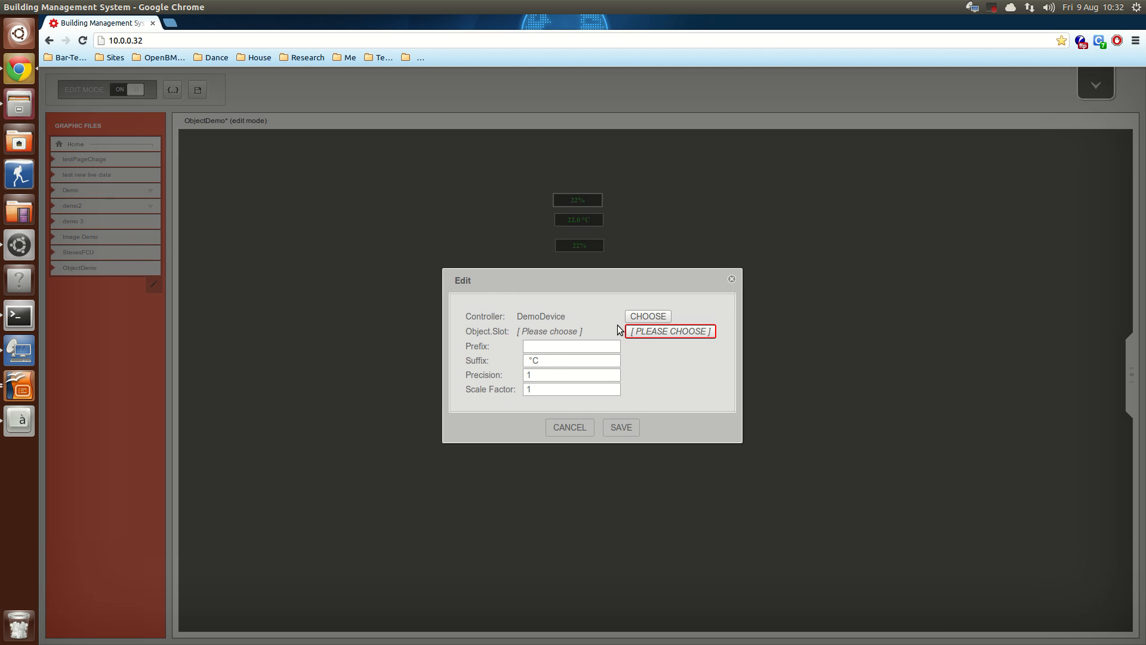
pyautogui.click(642, 333)
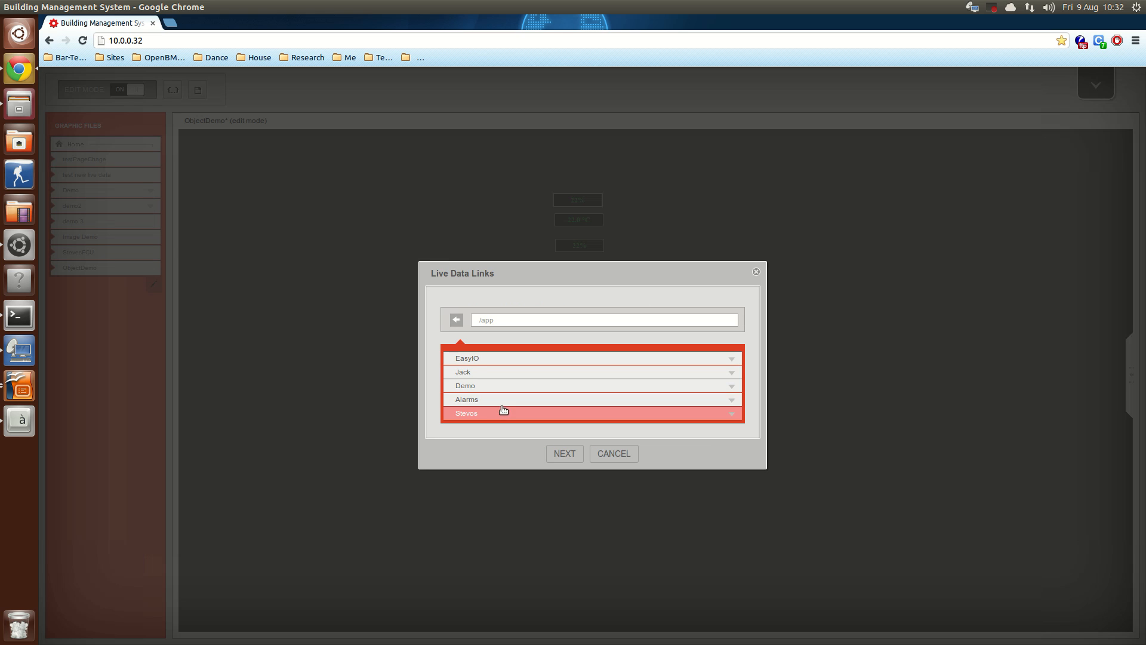
pyautogui.click(483, 384)
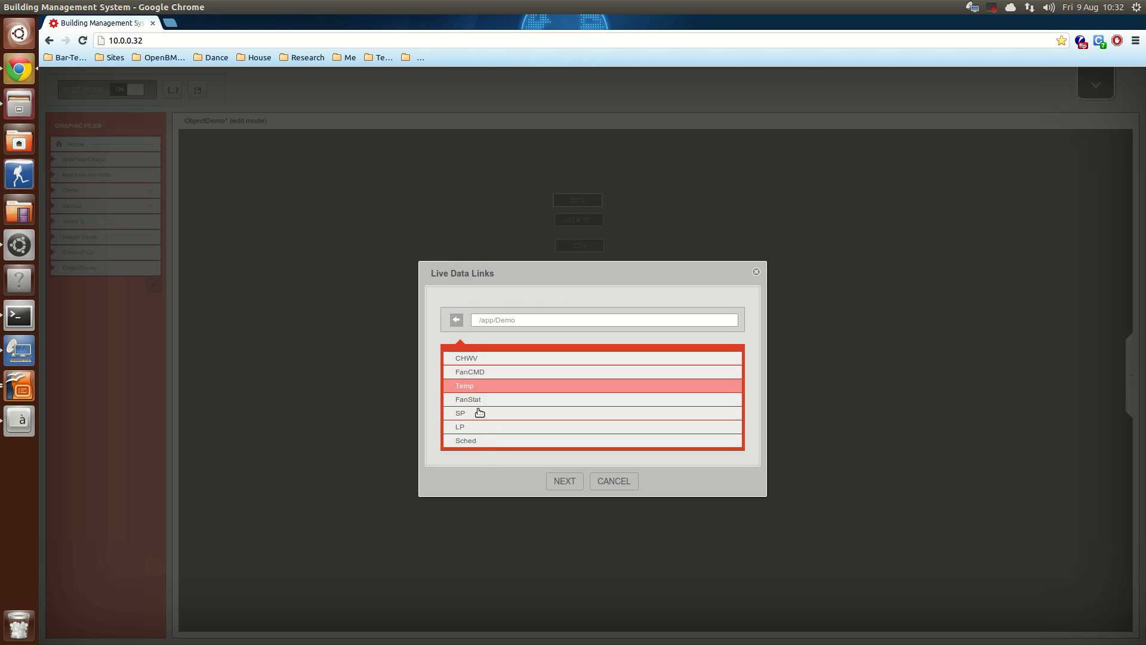
pyautogui.click(481, 413)
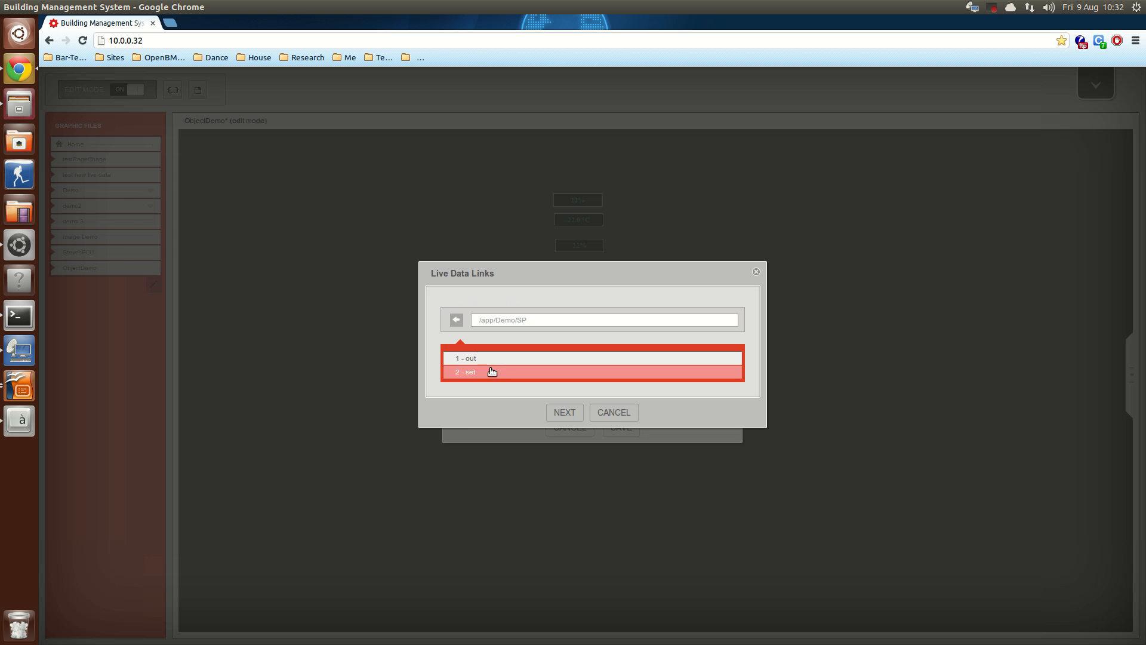
pyautogui.click(555, 411)
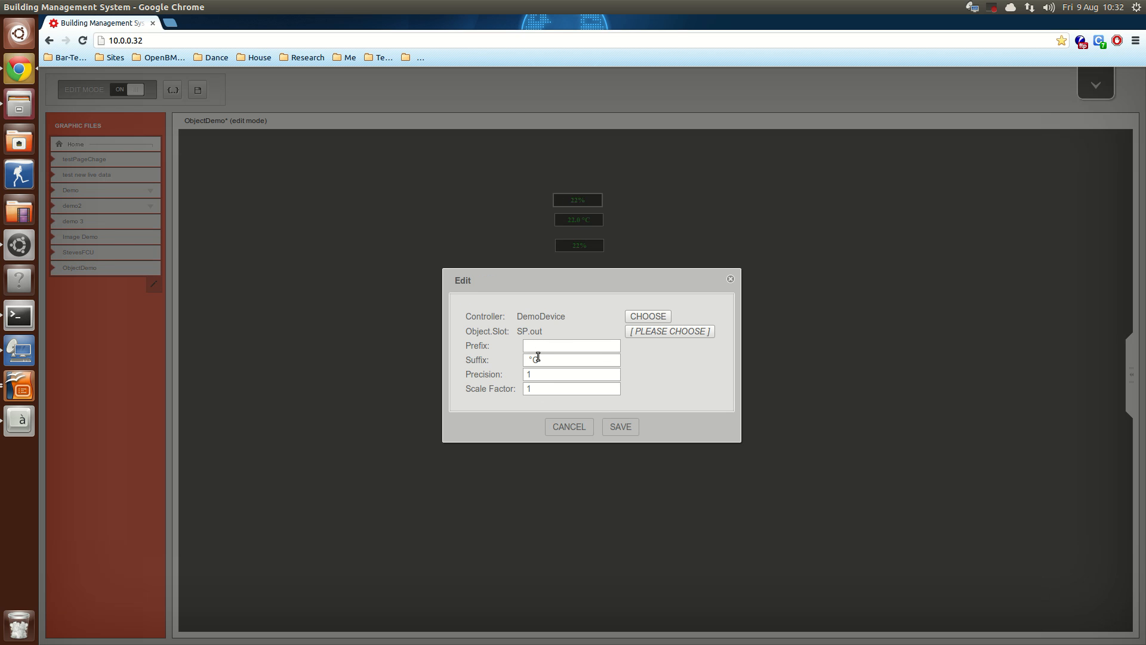
# Step: Save the live data link with its preset °C suffix and select the new temperature label
pyautogui.moveTo(535, 360); pyautogui.dragTo(523, 362)
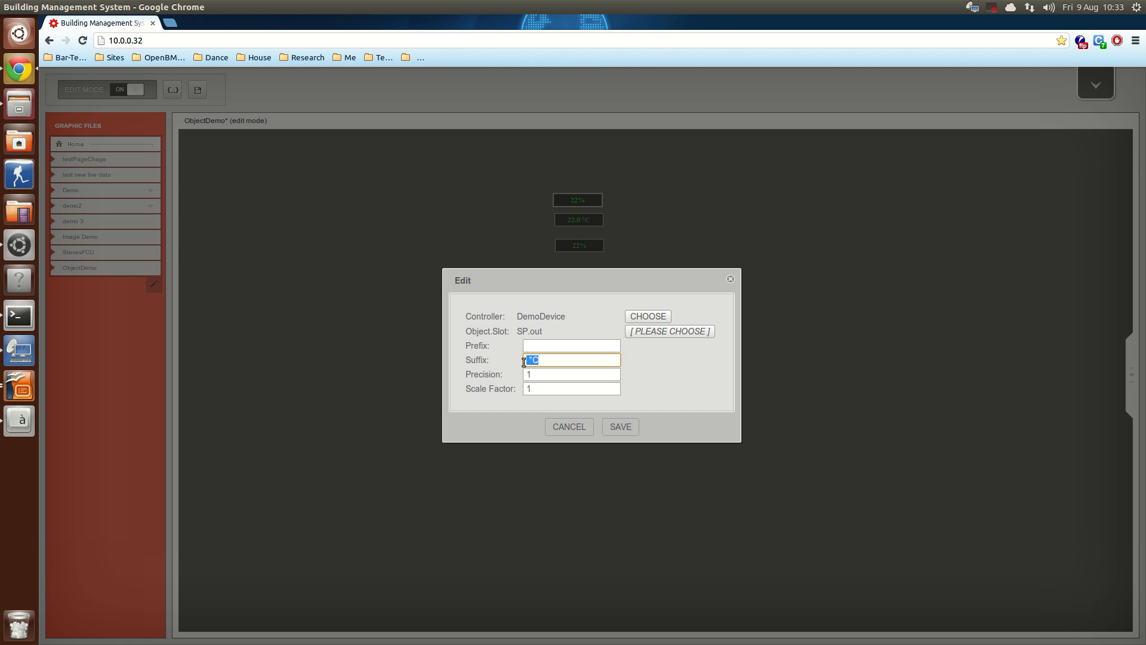
pyautogui.click(613, 428)
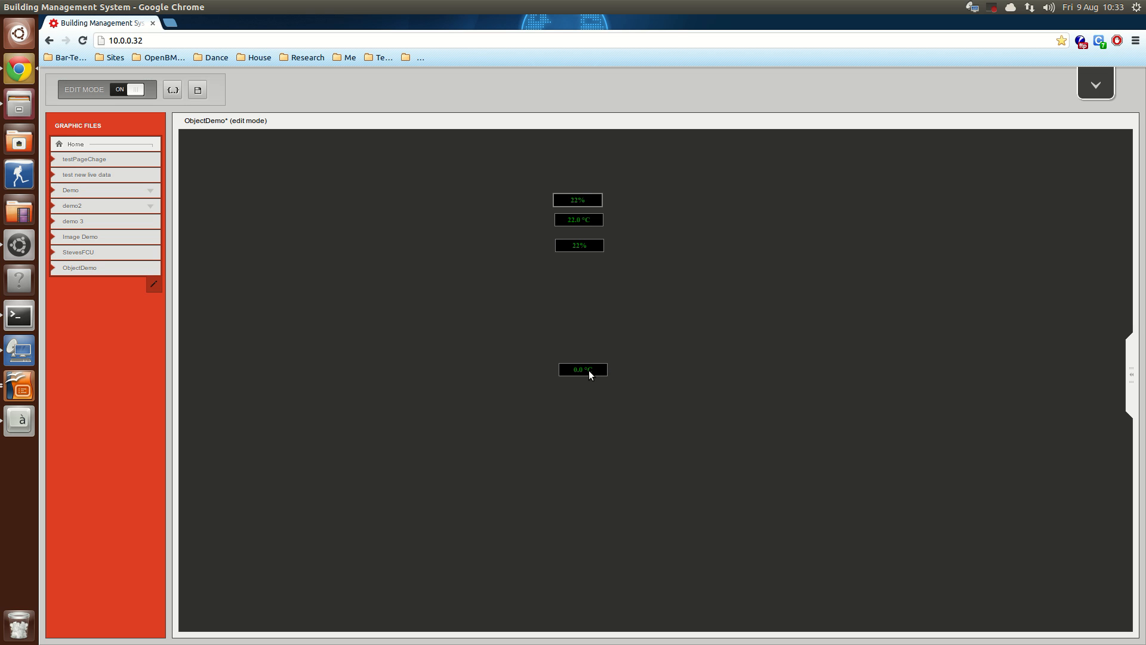
pyautogui.click(588, 370)
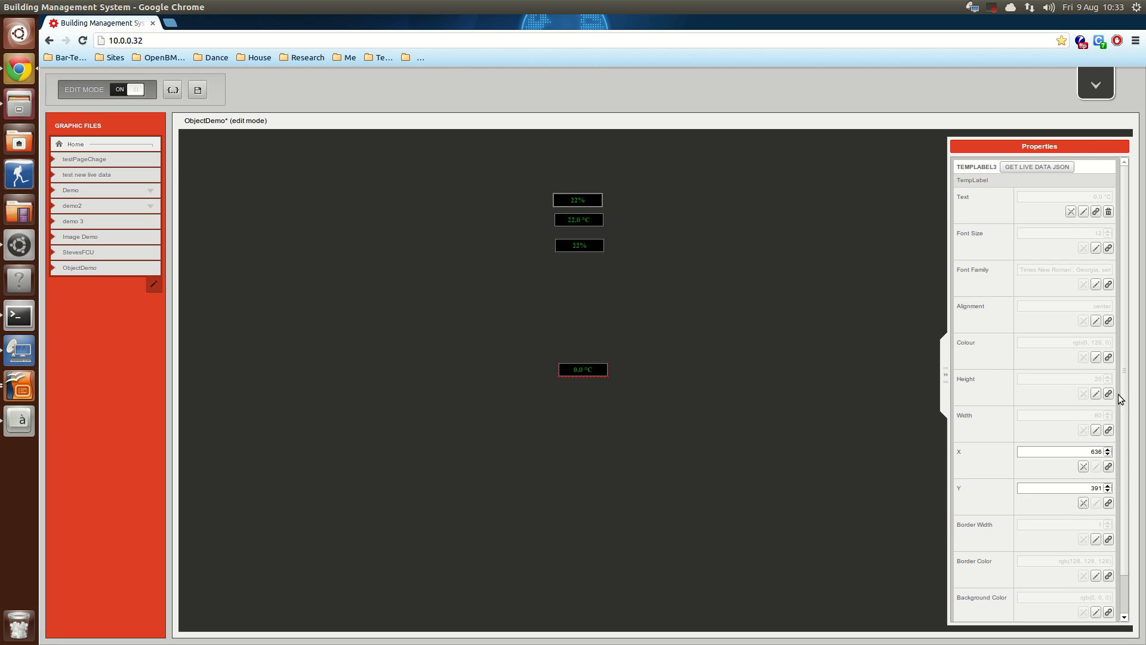
# Step: Review the lowest temperature label's properties and delete that label from the graphic
pyautogui.scroll(-2, 1118, 394)
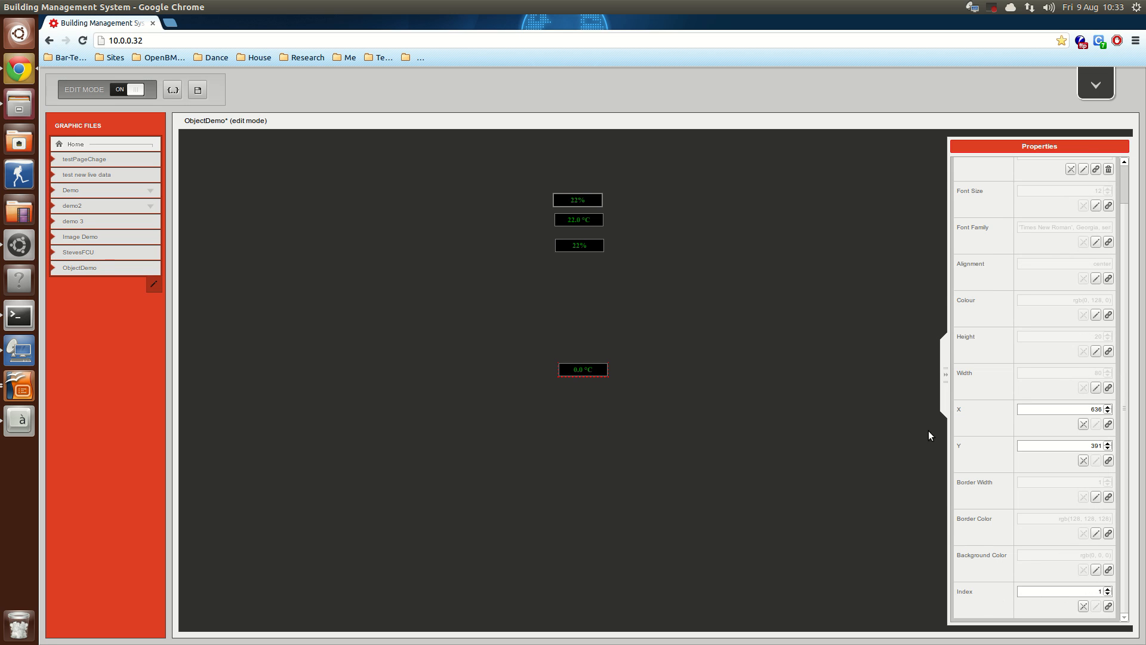
pyautogui.click(607, 347)
pyautogui.click(583, 370)
pyautogui.scroll(-2, 1066, 423)
pyautogui.rightClick(566, 369)
pyautogui.click(573, 395)
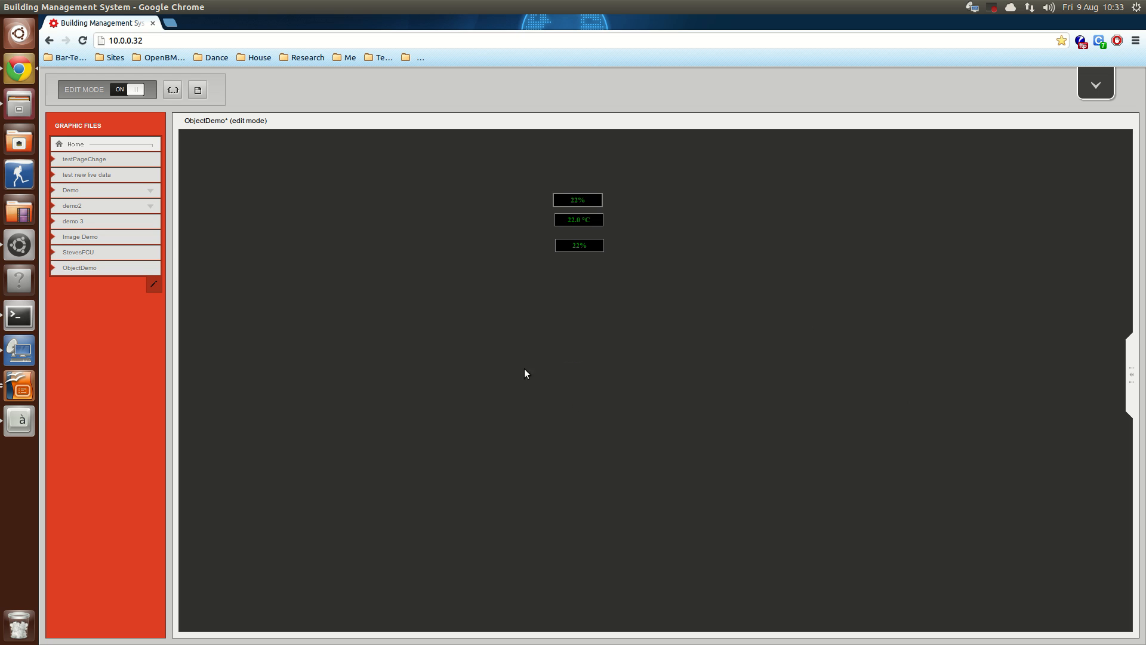
# Step: Add a standard Label to the graphic, place it at about X 528, Y 326, and keep it selected
pyautogui.rightClick(244, 265)
pyautogui.moveTo(248, 268)
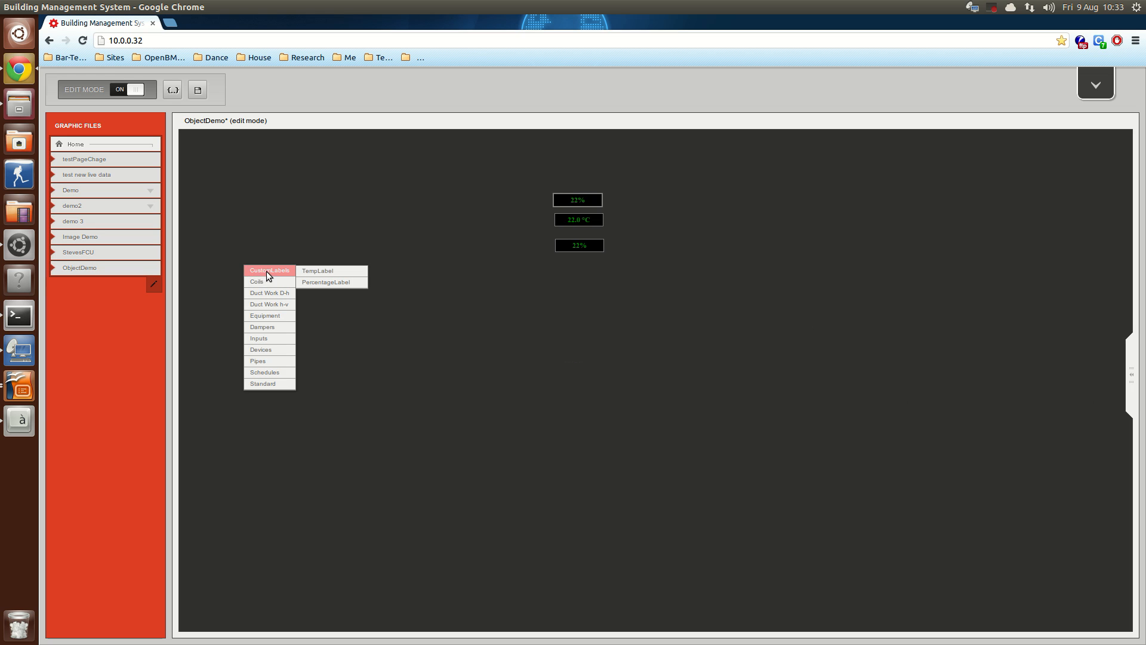
pyautogui.moveTo(281, 384)
pyautogui.click(319, 385)
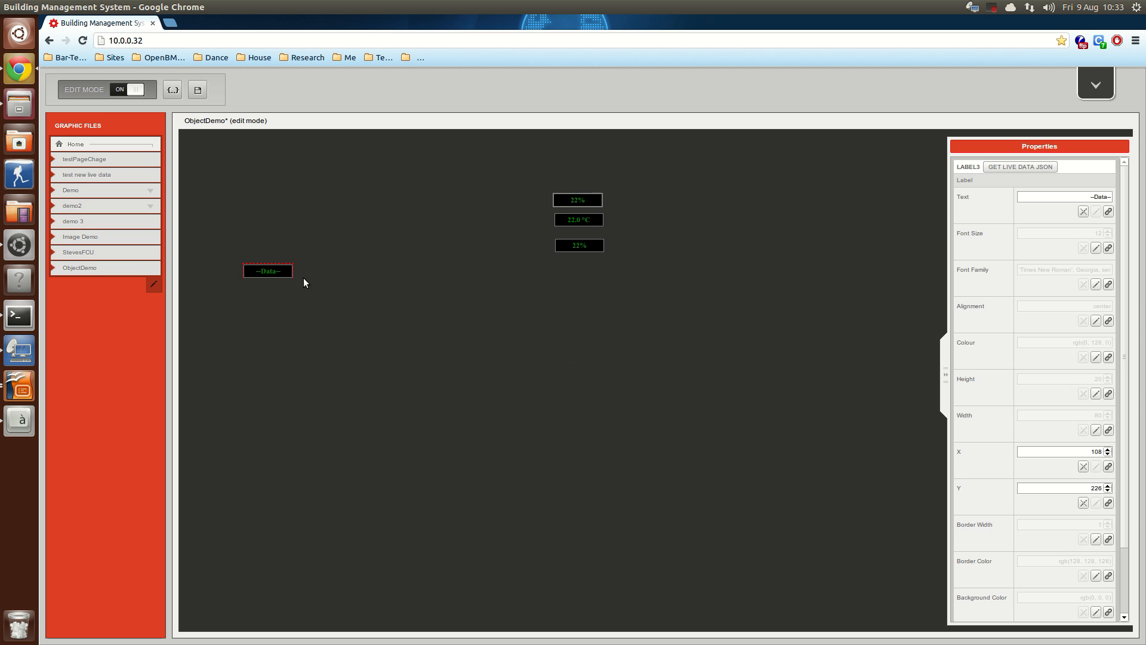
pyautogui.moveTo(272, 279); pyautogui.dragTo(522, 334)
pyautogui.rightClick(522, 334)
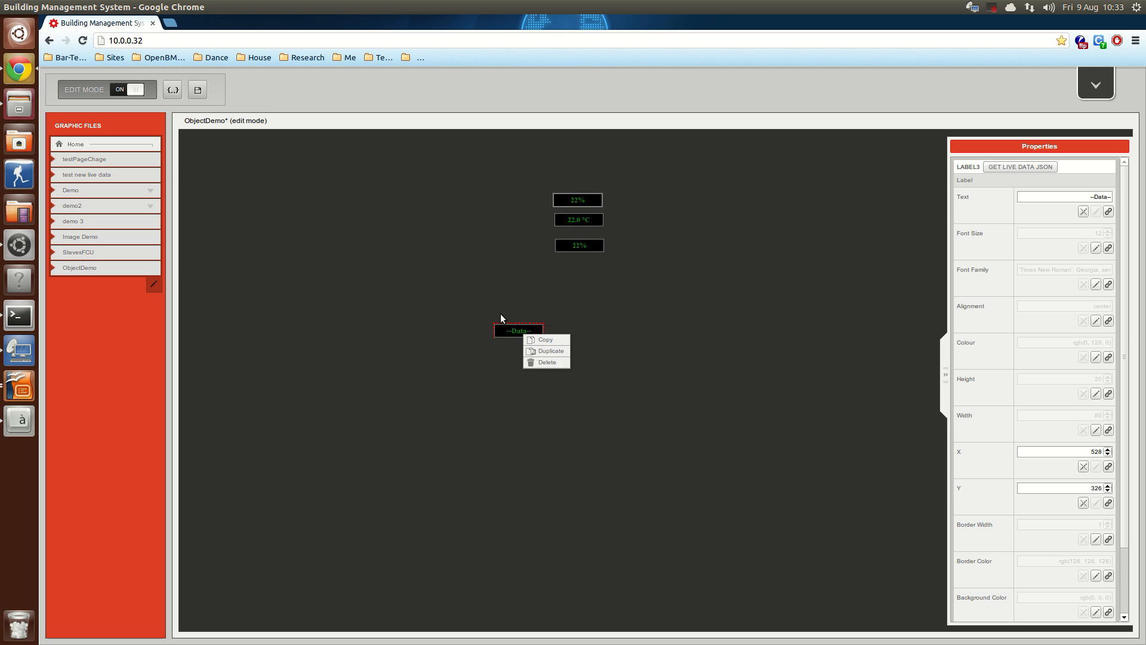
pyautogui.click(514, 339)
pyautogui.click(514, 335)
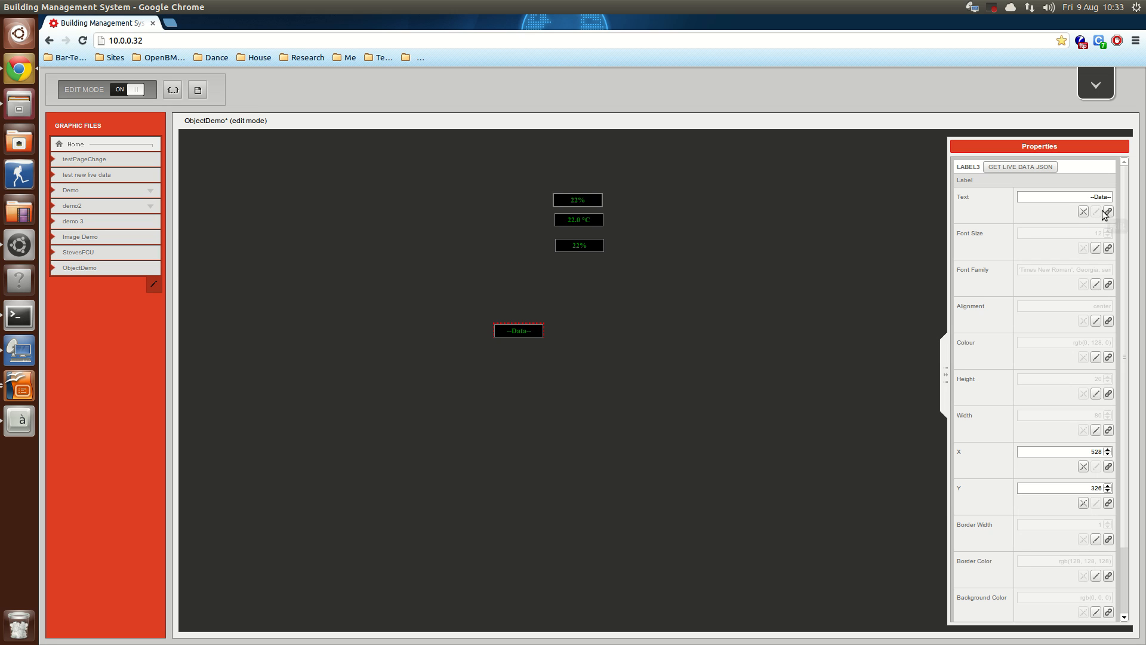
# Step: Link the new label's text to the out slot of SP under /app/Demo on controller DemoDevice
pyautogui.click(1109, 211)
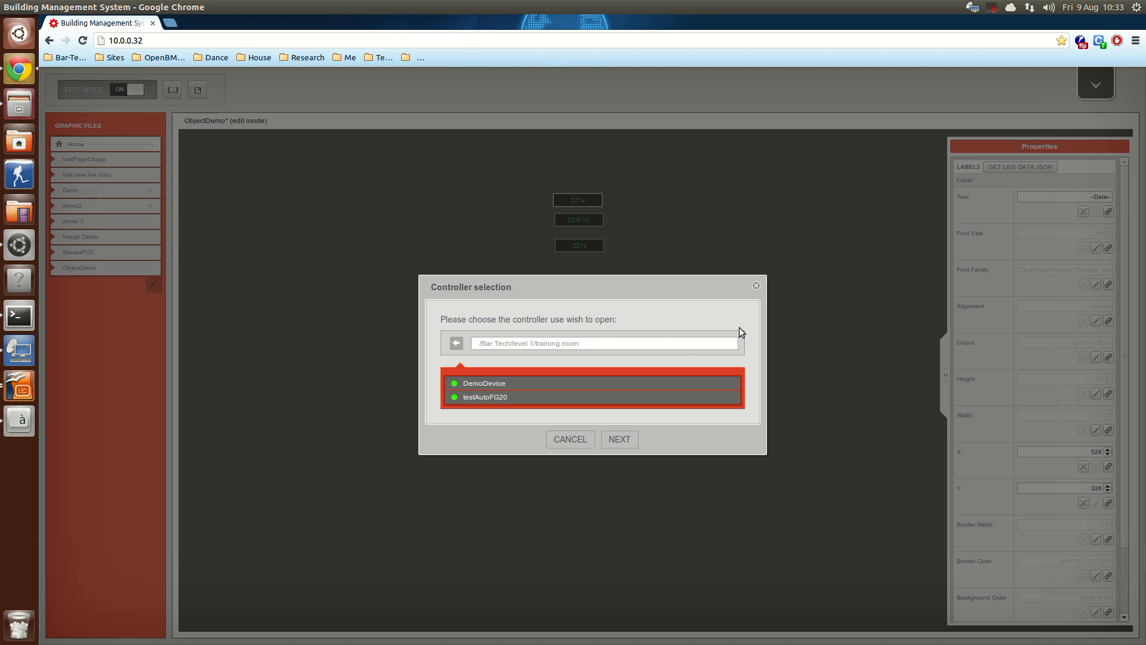
pyautogui.click(494, 388)
pyautogui.click(615, 441)
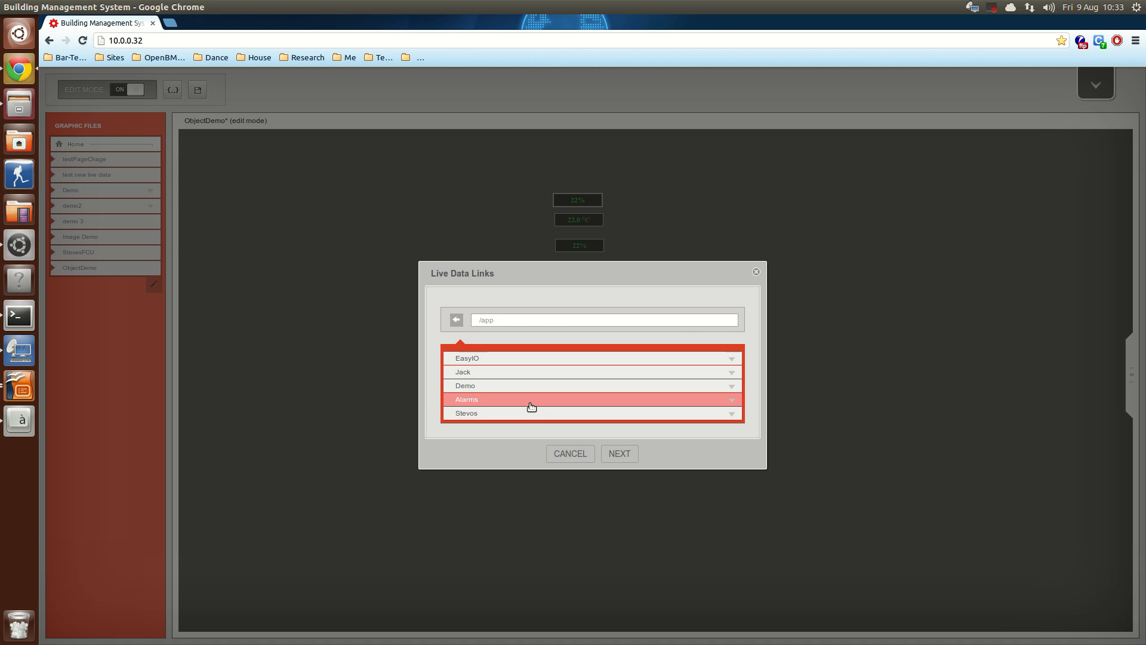
pyautogui.click(480, 388)
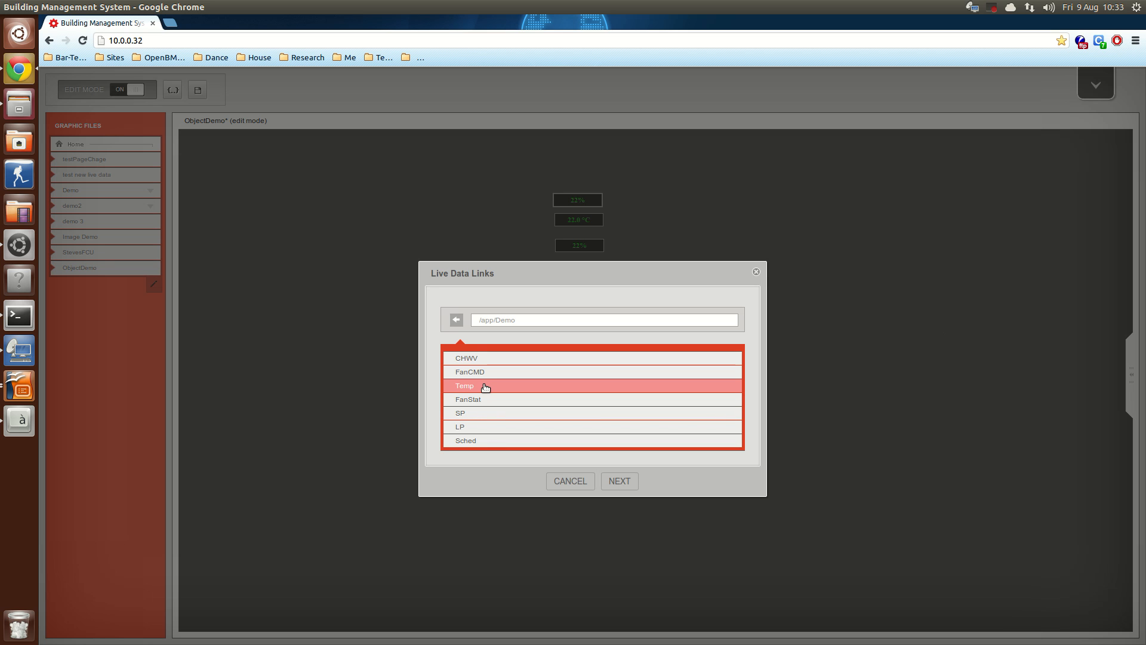
pyautogui.click(478, 412)
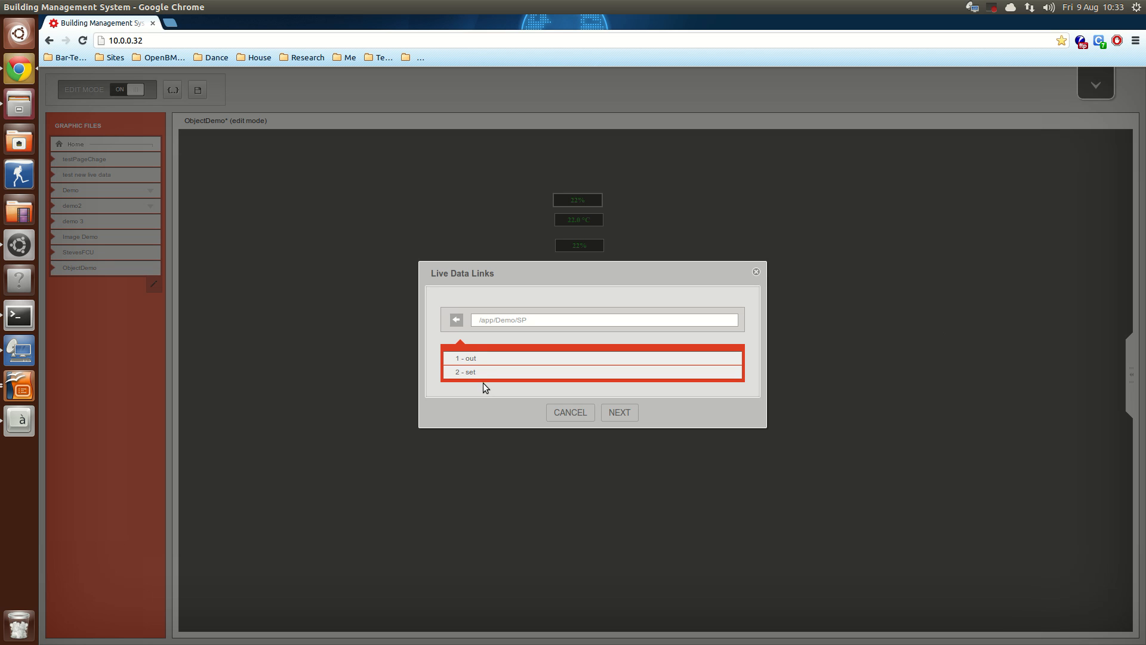
pyautogui.click(487, 360)
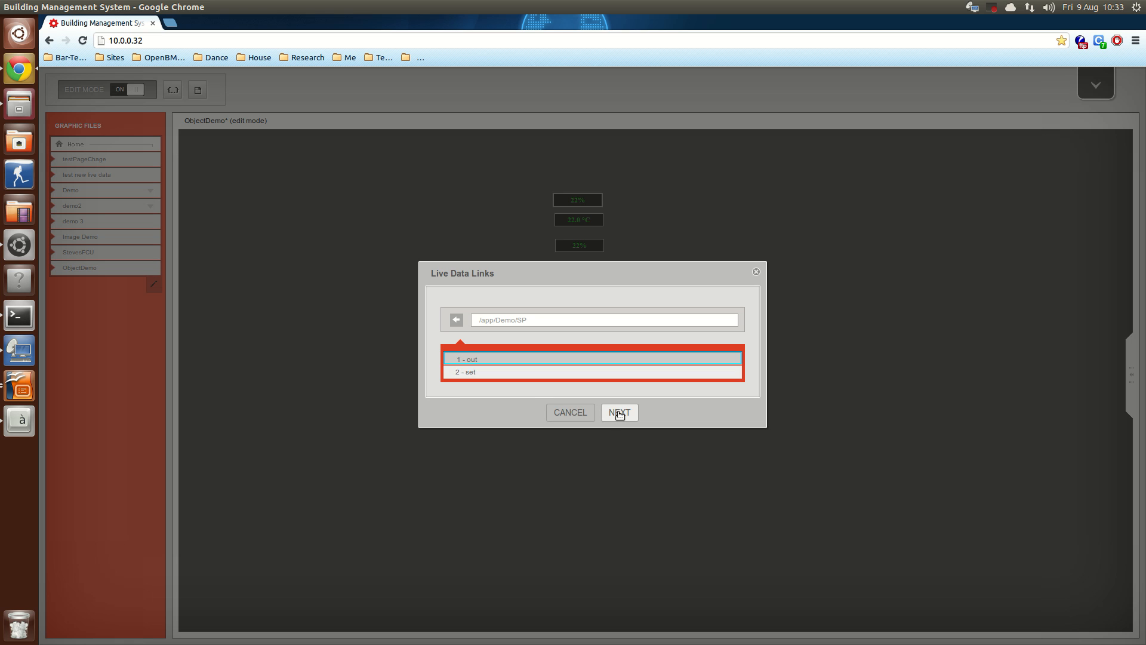
pyautogui.click(620, 417)
pyautogui.click(511, 375)
pyautogui.click(605, 418)
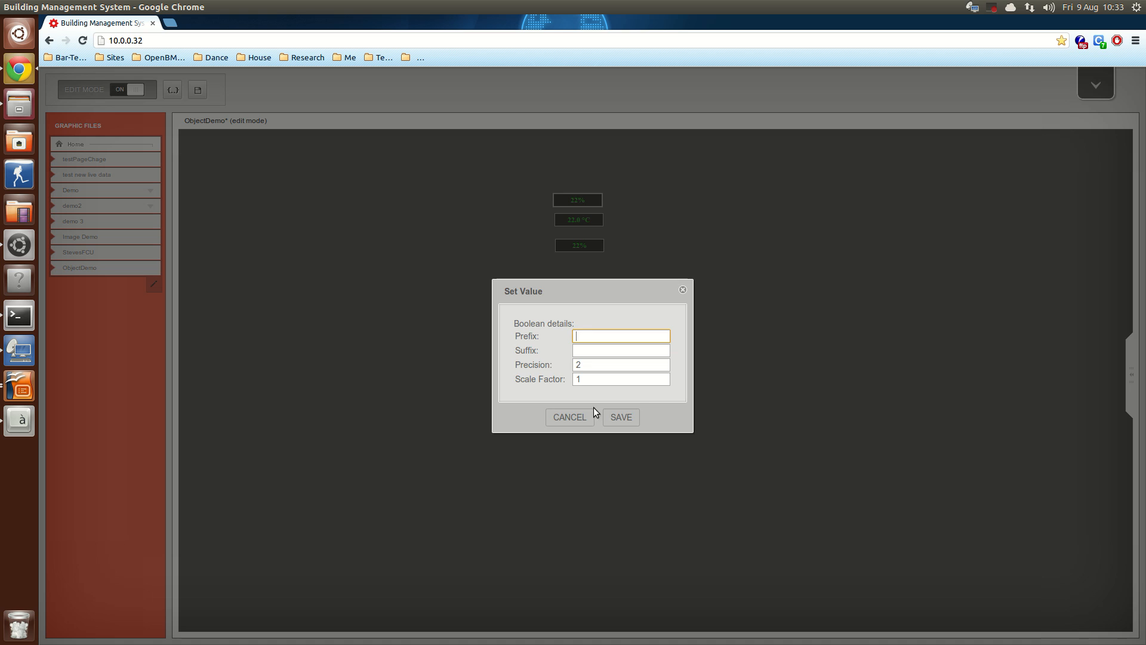
# Step: Save the live data link with a °C suffix and precision 1, and move the label to about X 598, Y 311
pyautogui.click(593, 349)
pyautogui.write('°C')
pyautogui.click(593, 364)
pyautogui.press('BackSpace')
pyautogui.write('1')
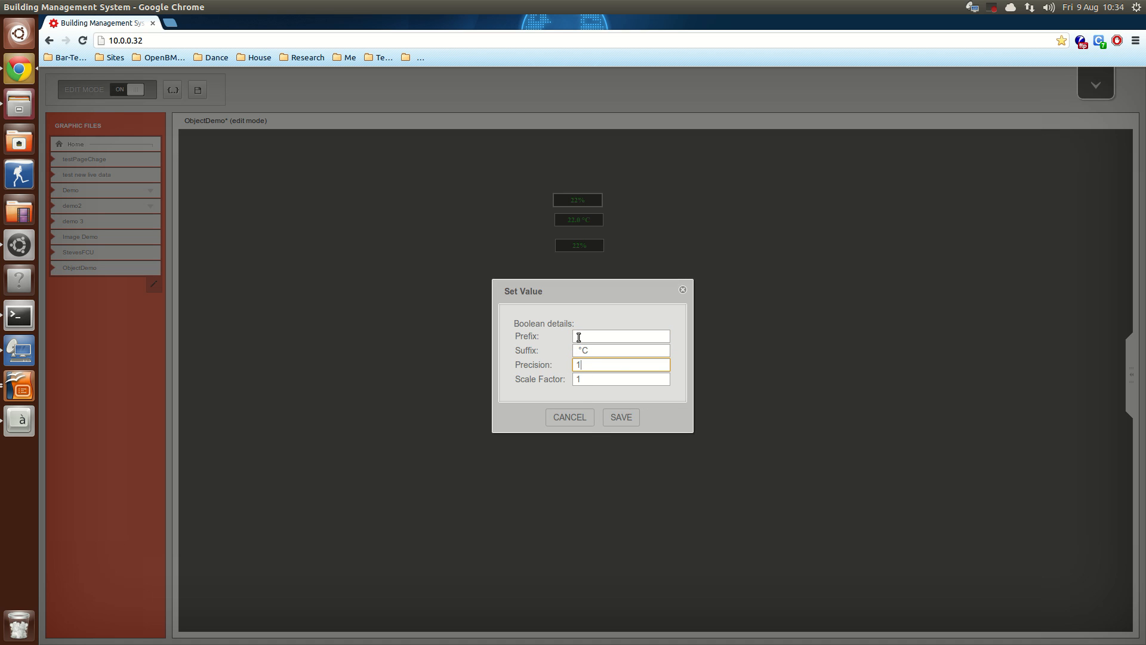
pyautogui.click(619, 418)
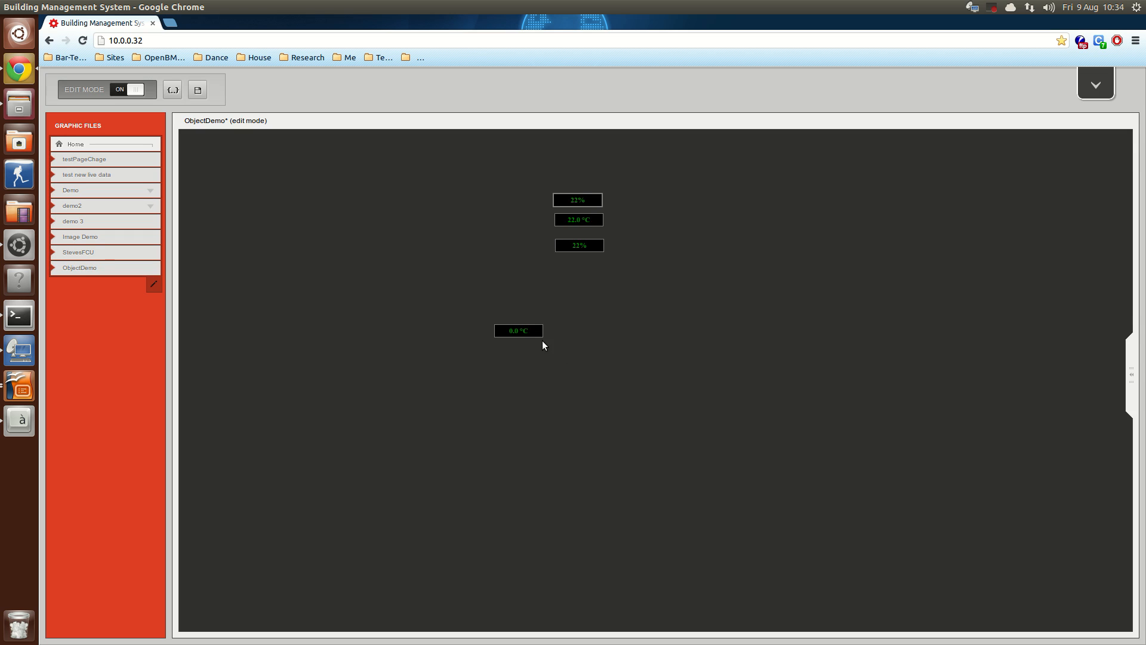
pyautogui.click(522, 330)
pyautogui.moveTo(523, 330); pyautogui.dragTo(564, 321)
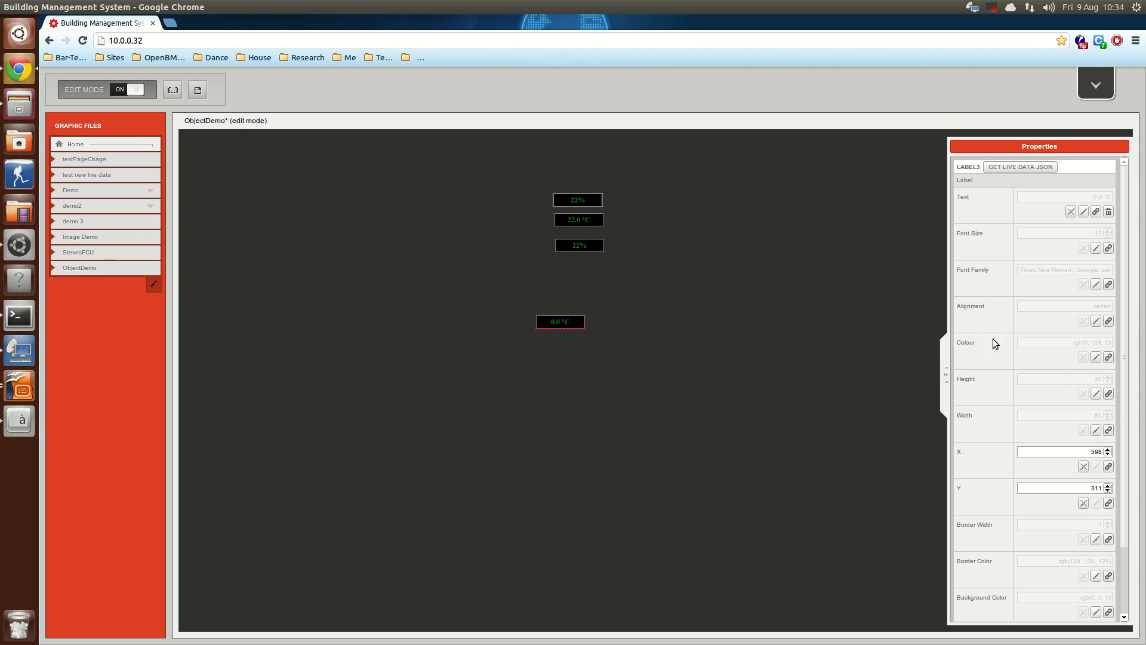
pyautogui.scroll(-3, 1054, 413)
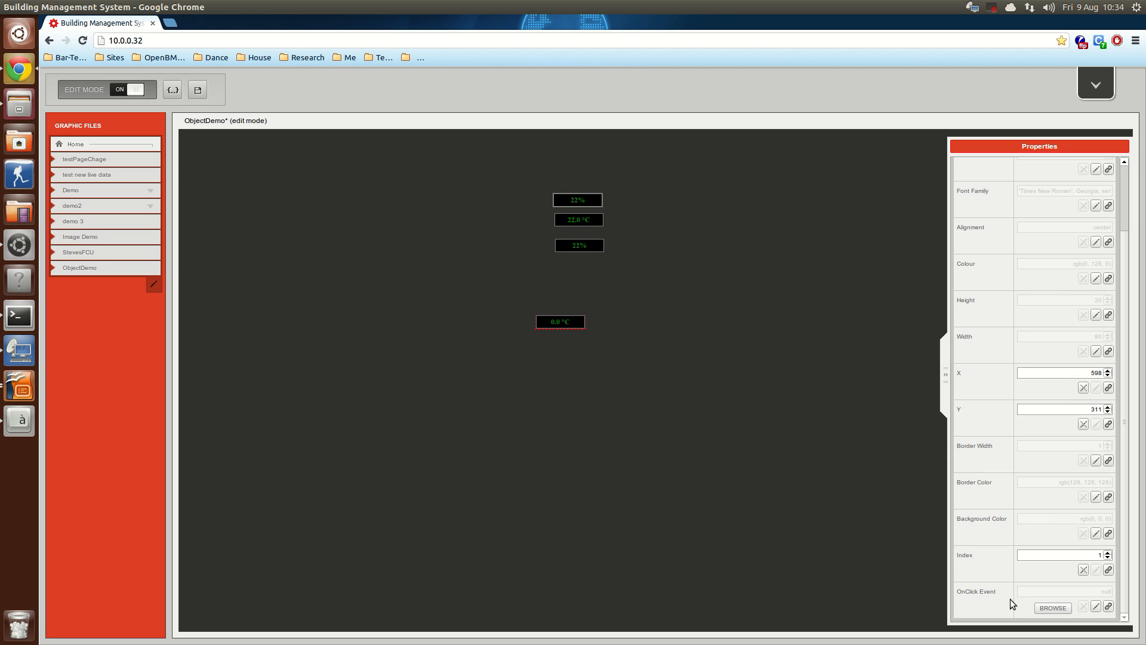
pyautogui.click(1109, 606)
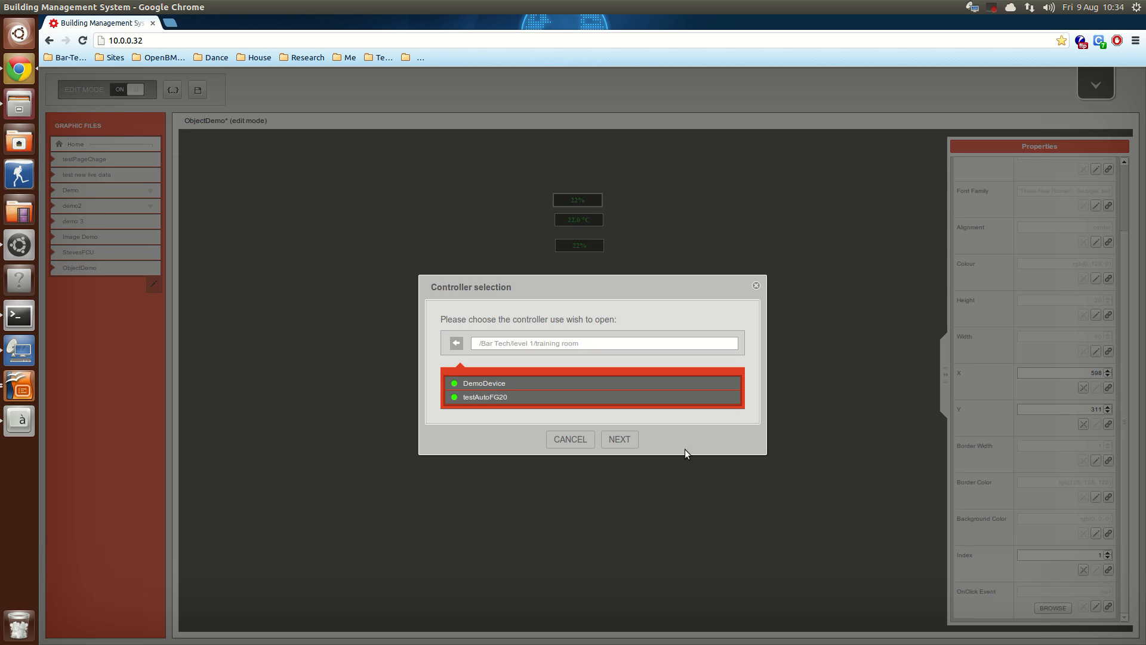
pyautogui.click(503, 385)
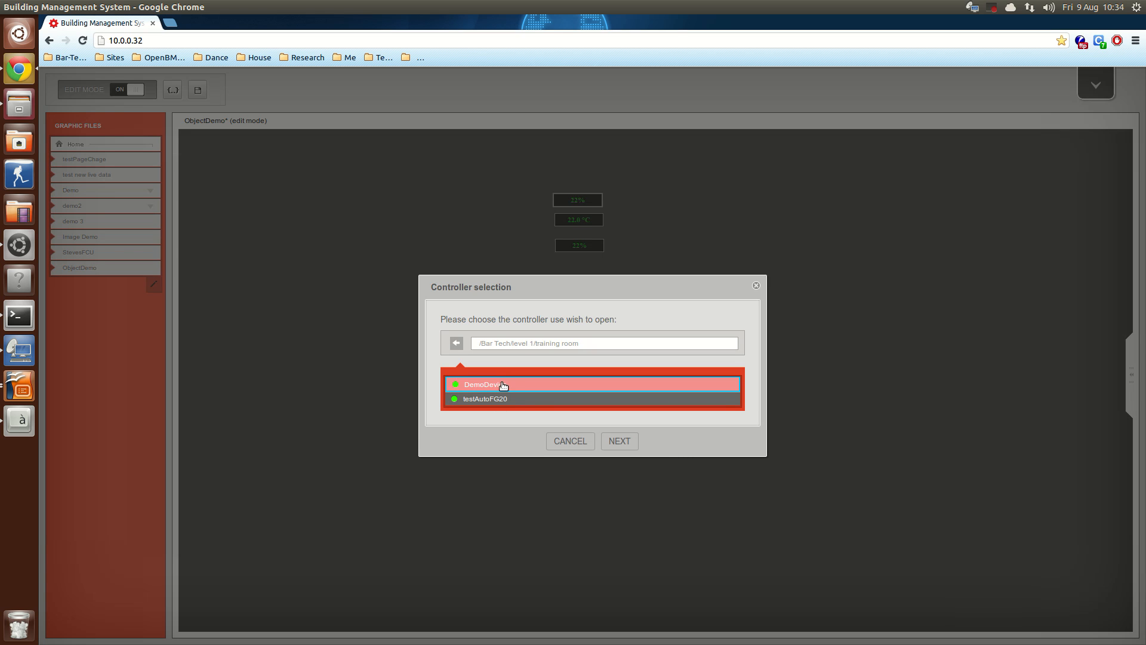
pyautogui.doubleClick(461, 391)
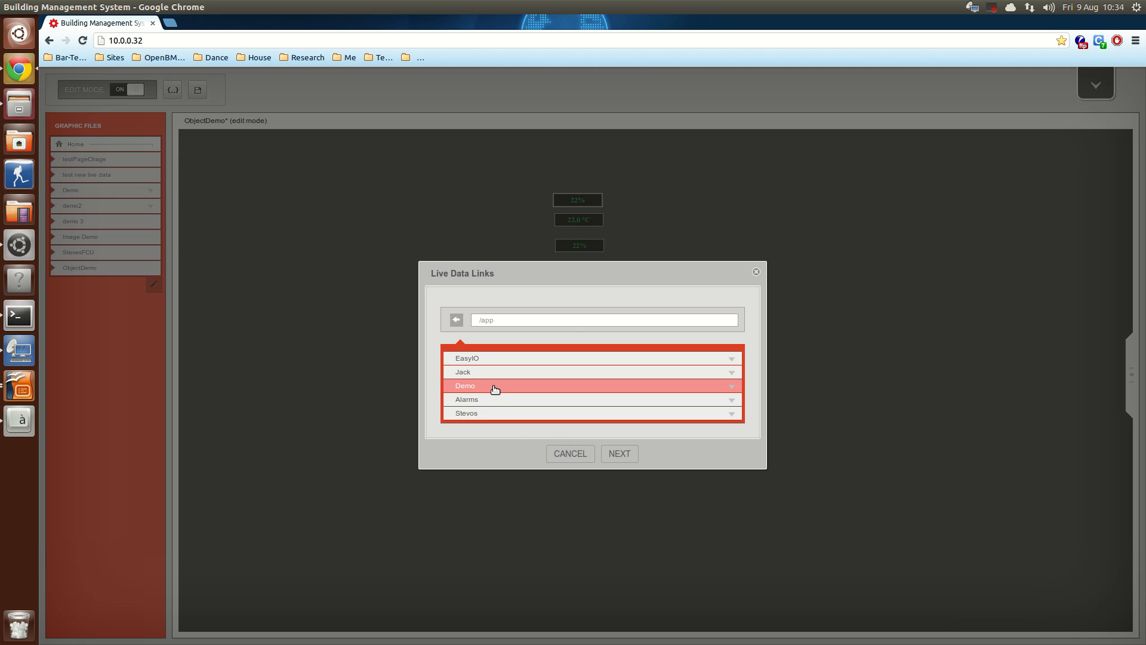
pyautogui.doubleClick(483, 413)
pyautogui.click(493, 360)
pyautogui.click(633, 413)
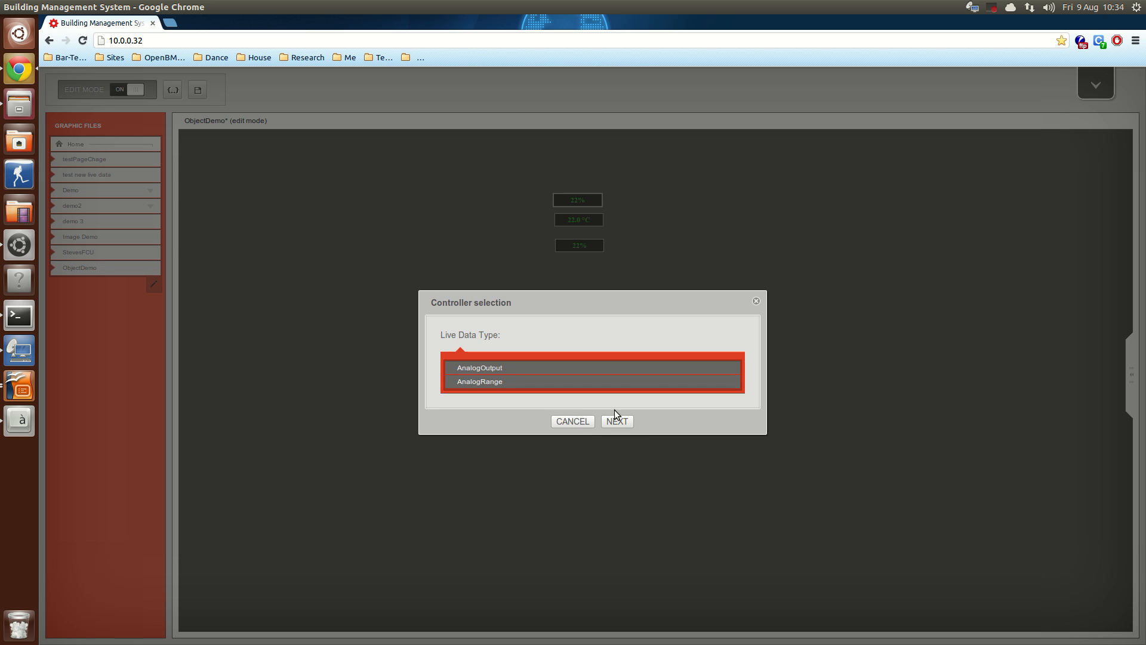
pyautogui.click(572, 422)
# Step: Give the new label a setFloat on-click function targeting the out slot of SP under /app/Demo on DemoDevice
pyautogui.click(560, 324)
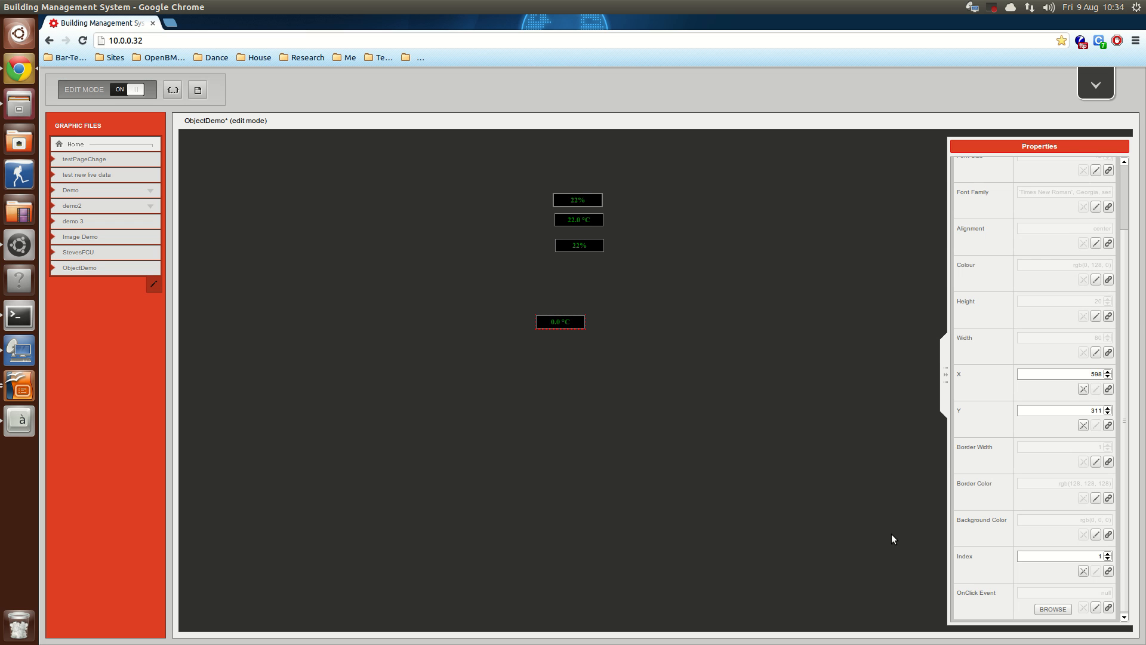
pyautogui.click(1053, 608)
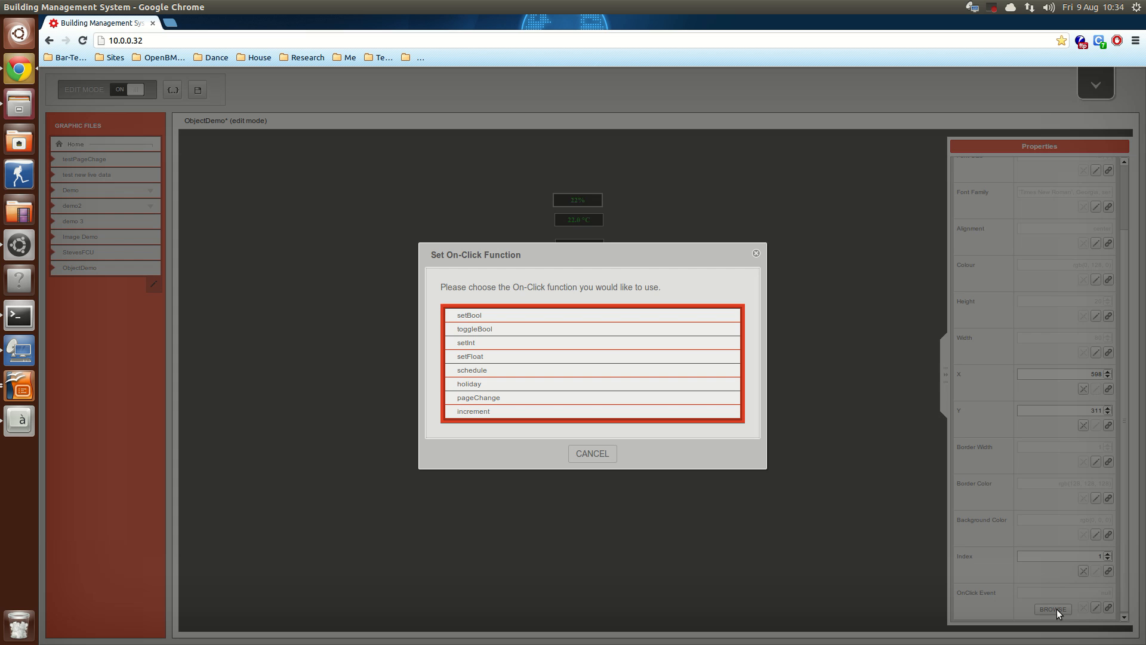
pyautogui.click(499, 360)
pyautogui.click(503, 384)
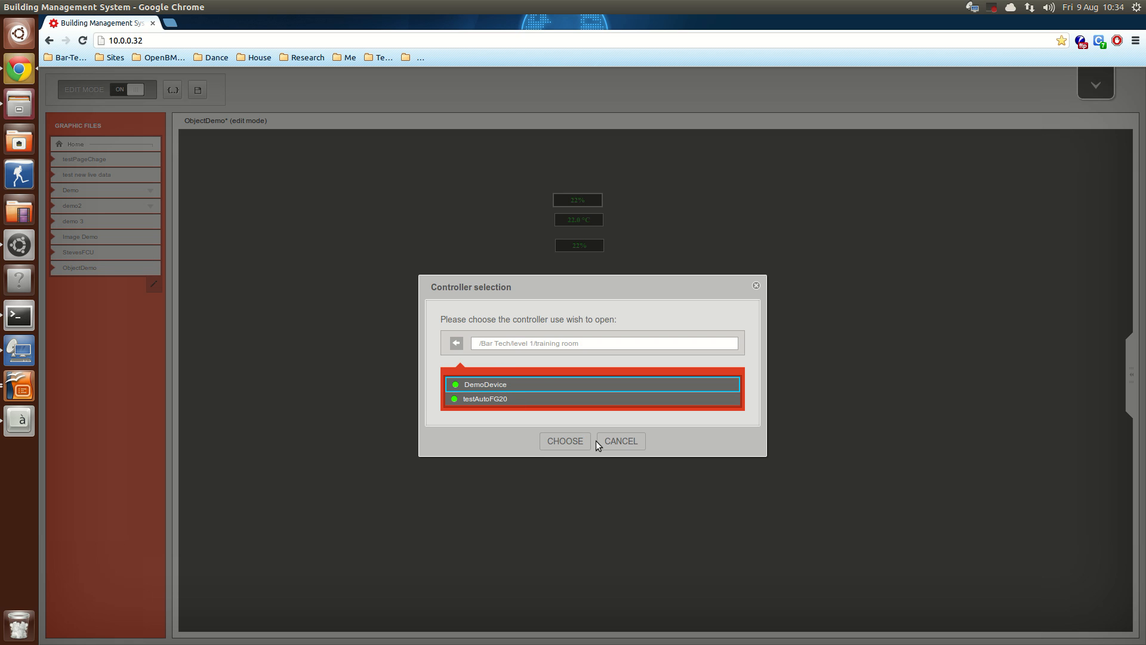
pyautogui.click(565, 441)
pyautogui.click(481, 387)
pyautogui.click(478, 417)
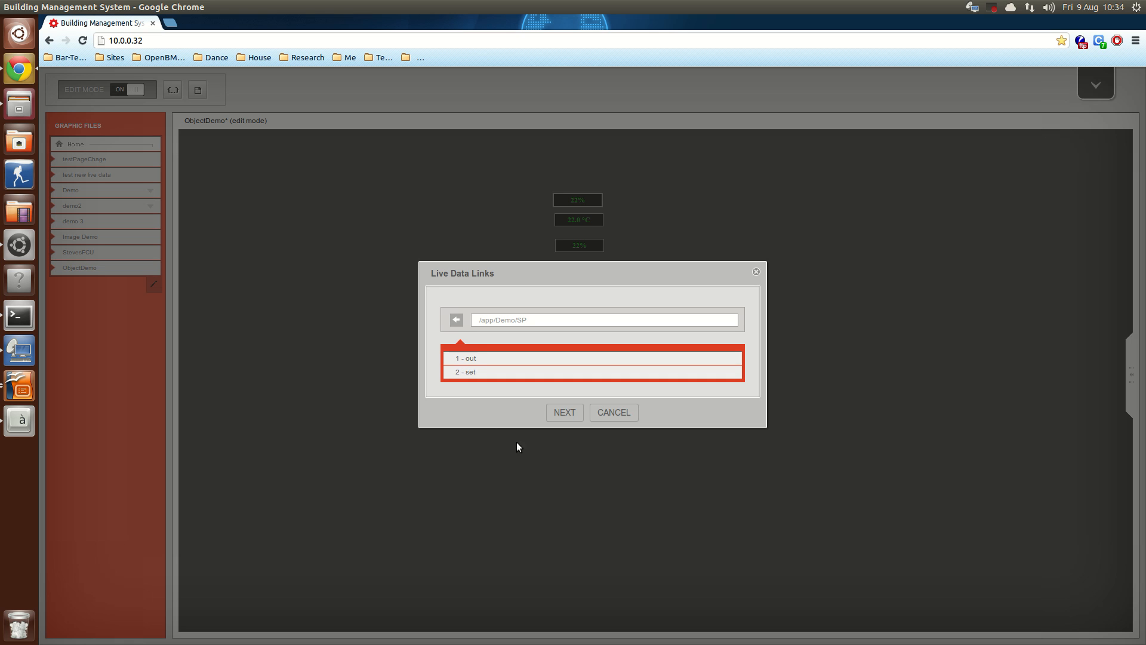
pyautogui.click(487, 362)
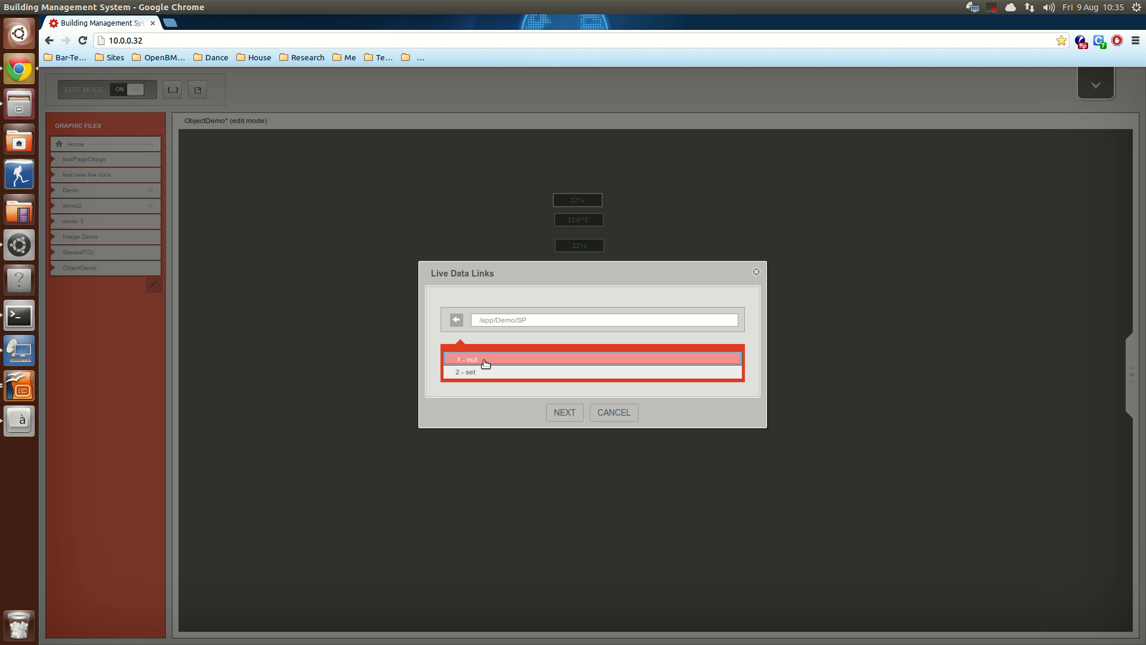
pyautogui.click(562, 414)
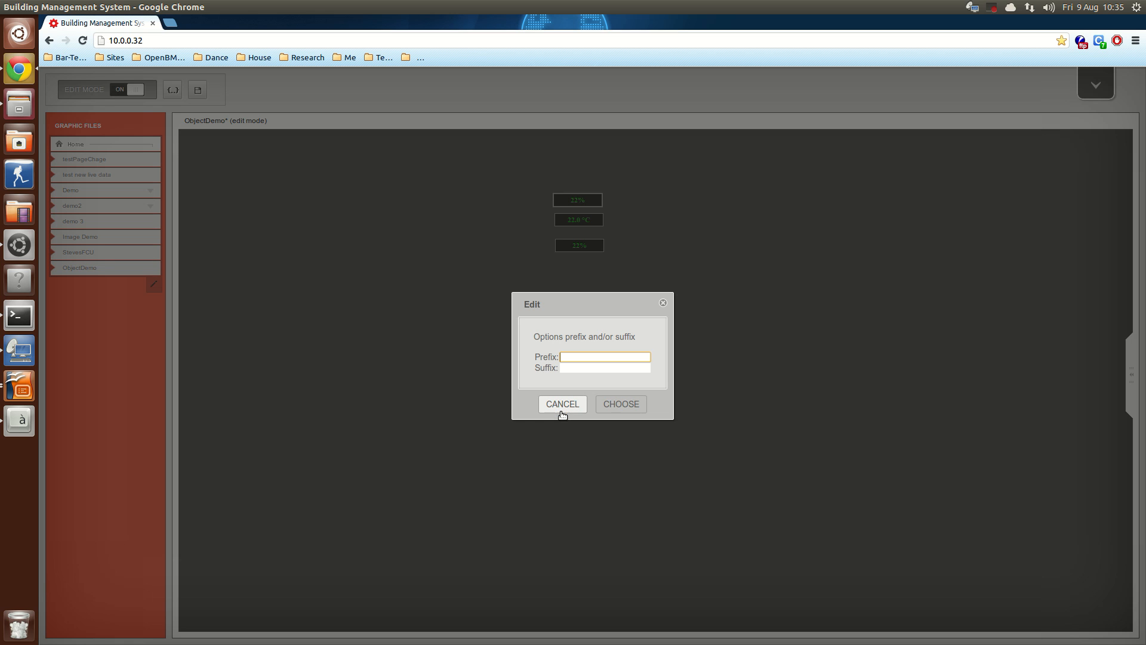
# Step: Set the on-click function's suffix to °C and apply it
pyautogui.click(573, 369)
pyautogui.write('°C')
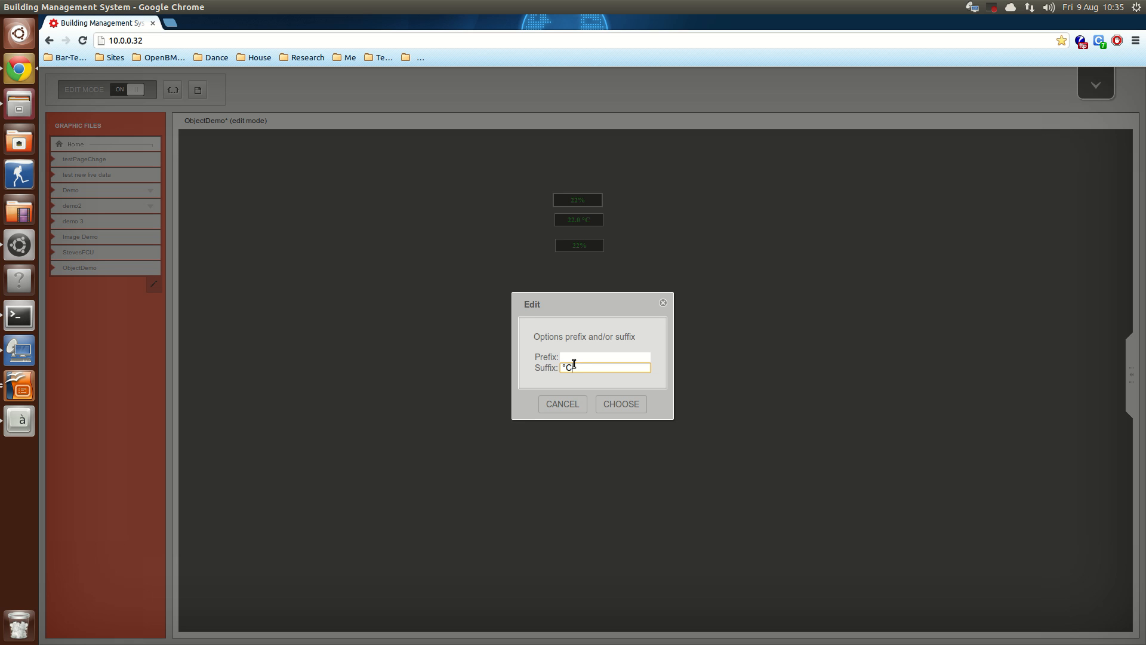
pyautogui.click(617, 404)
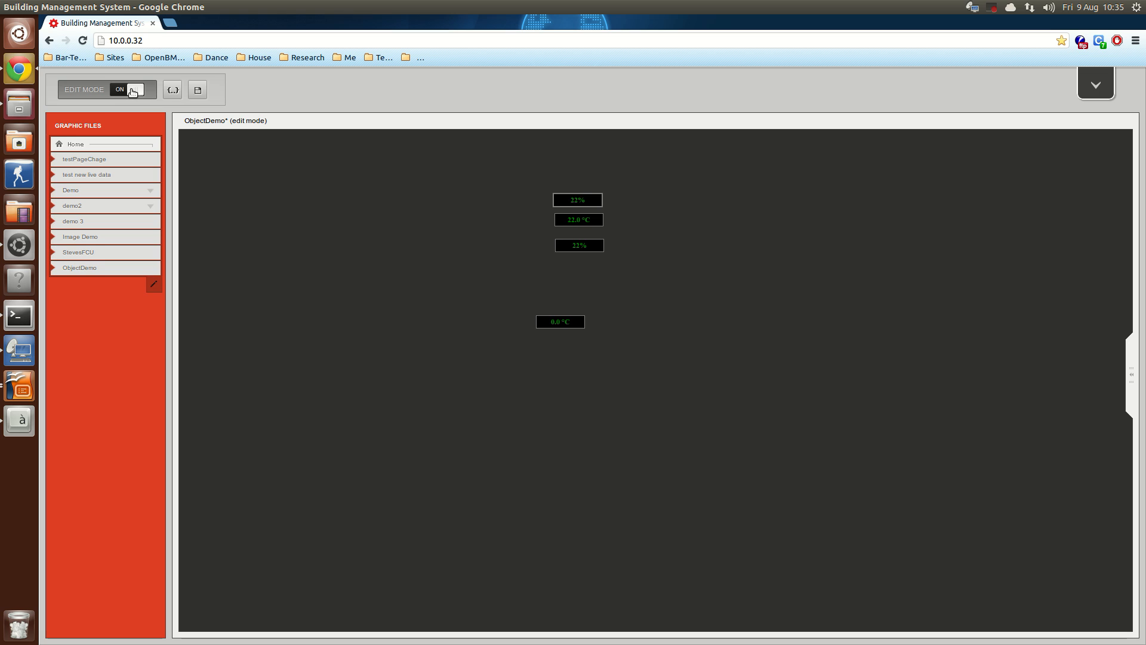
# Step: Save the graphic and, with edit mode off, use the lowest label to set its value to 23.5 °C
pyautogui.click(198, 90)
pyautogui.click(120, 94)
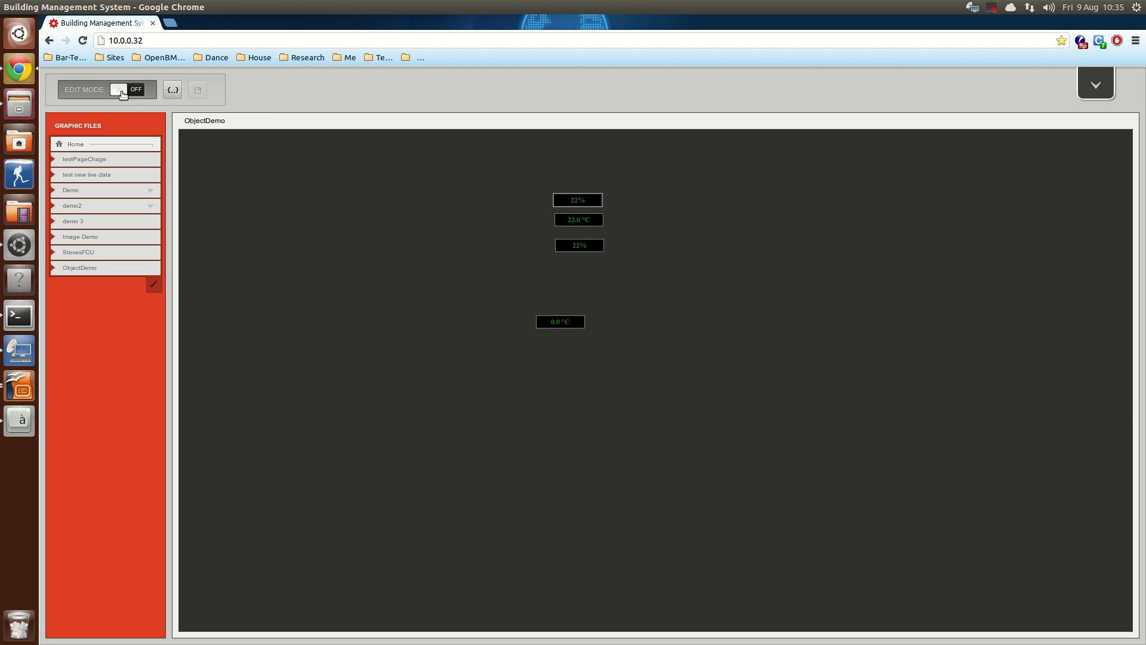
pyautogui.click(564, 323)
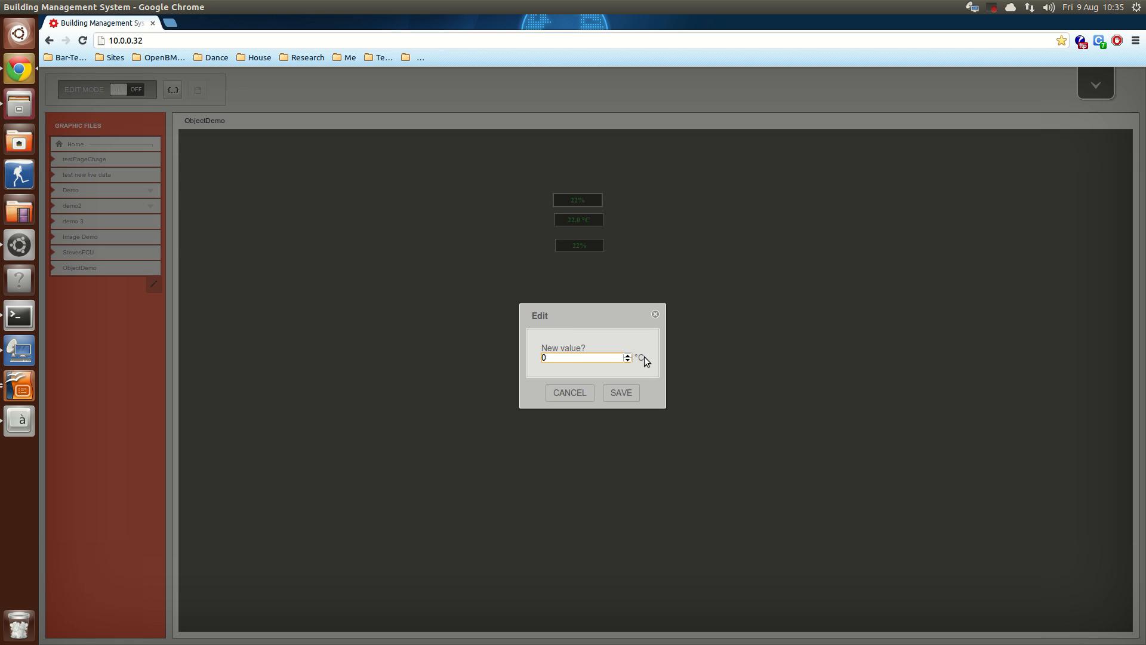
pyautogui.moveTo(556, 356); pyautogui.dragTo(528, 358)
pyautogui.write('23.5')
pyautogui.click(621, 392)
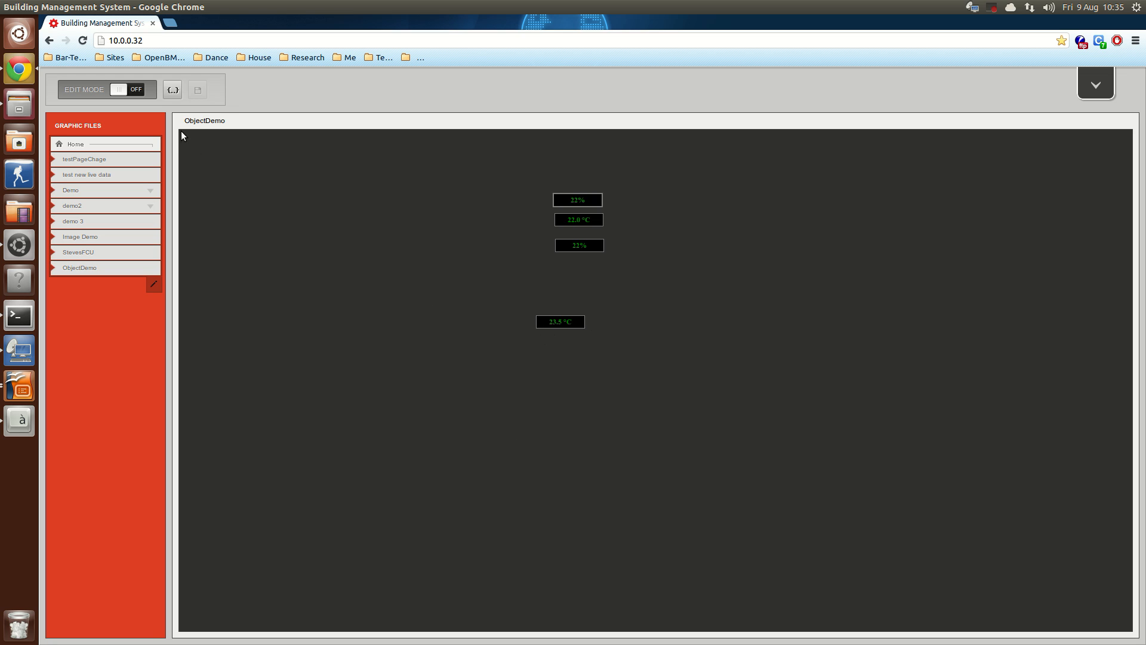
# Step: Turn edit mode back on and browse the categories of objects that can be added to the graphic
pyautogui.click(127, 90)
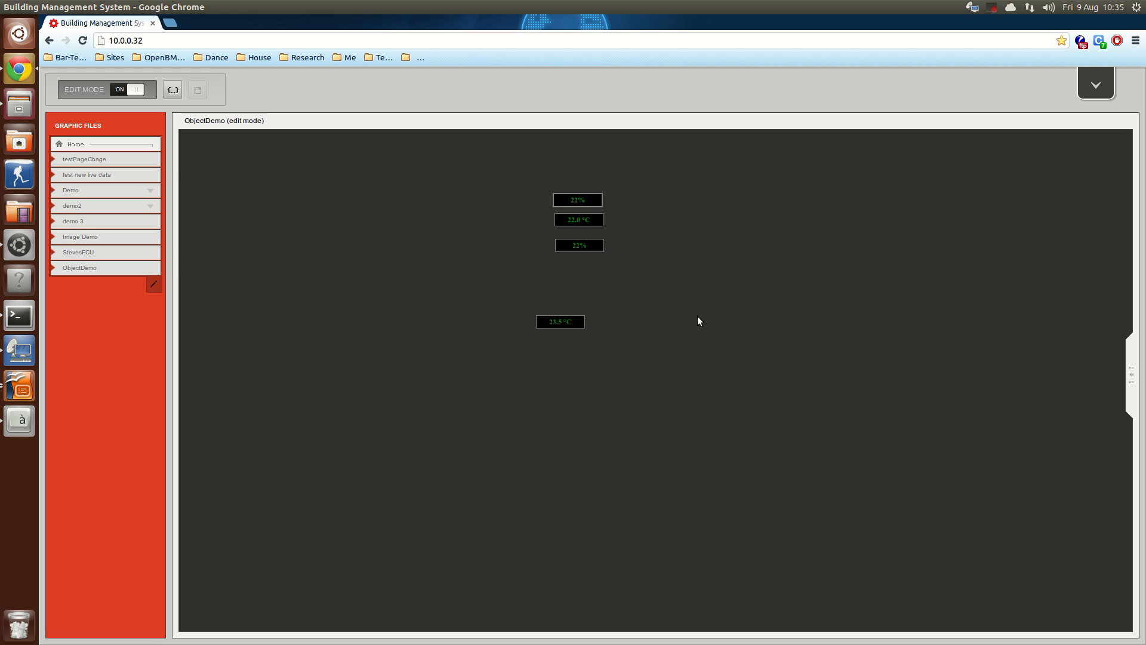
pyautogui.rightClick(718, 297)
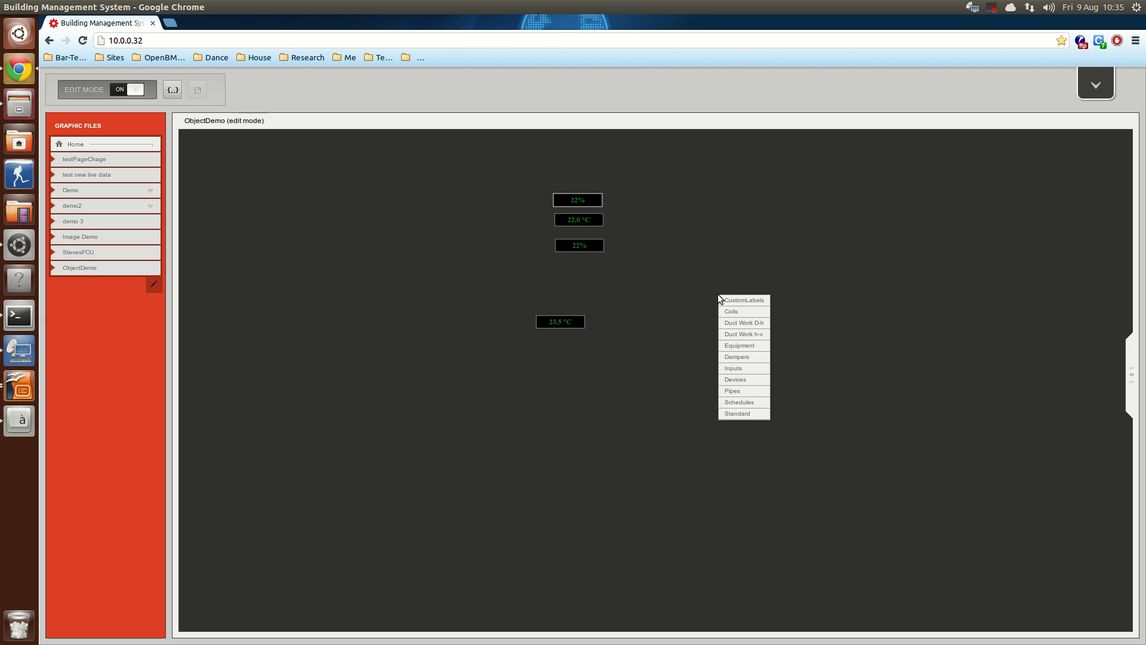
pyautogui.moveTo(721, 301)
pyautogui.moveTo(746, 405)
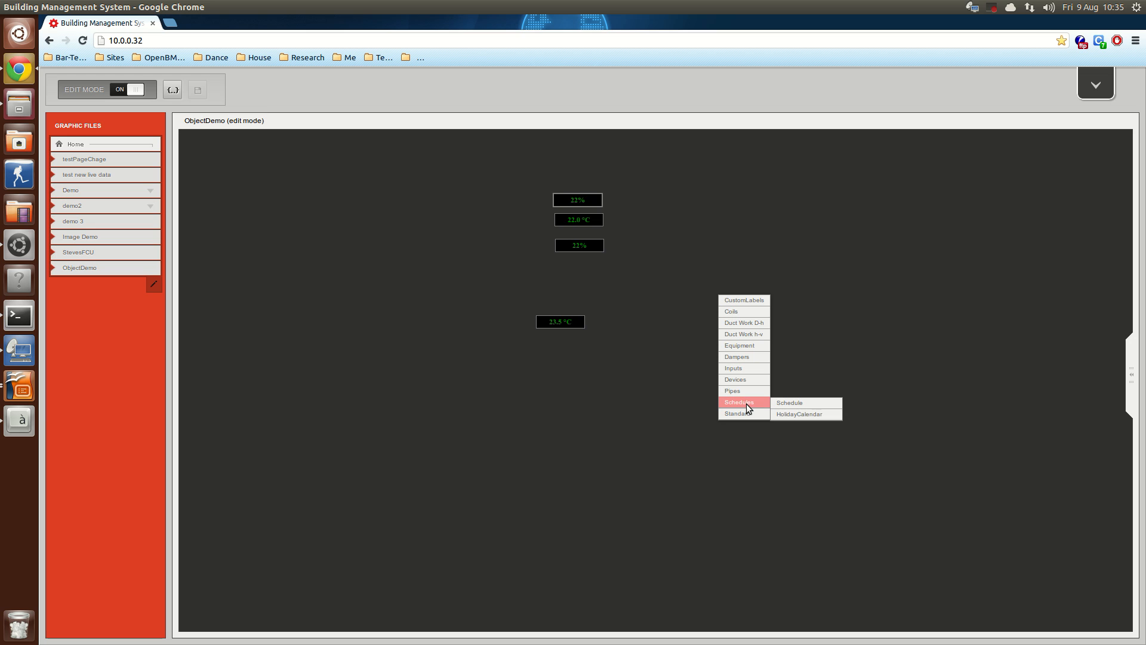
pyautogui.moveTo(739, 381)
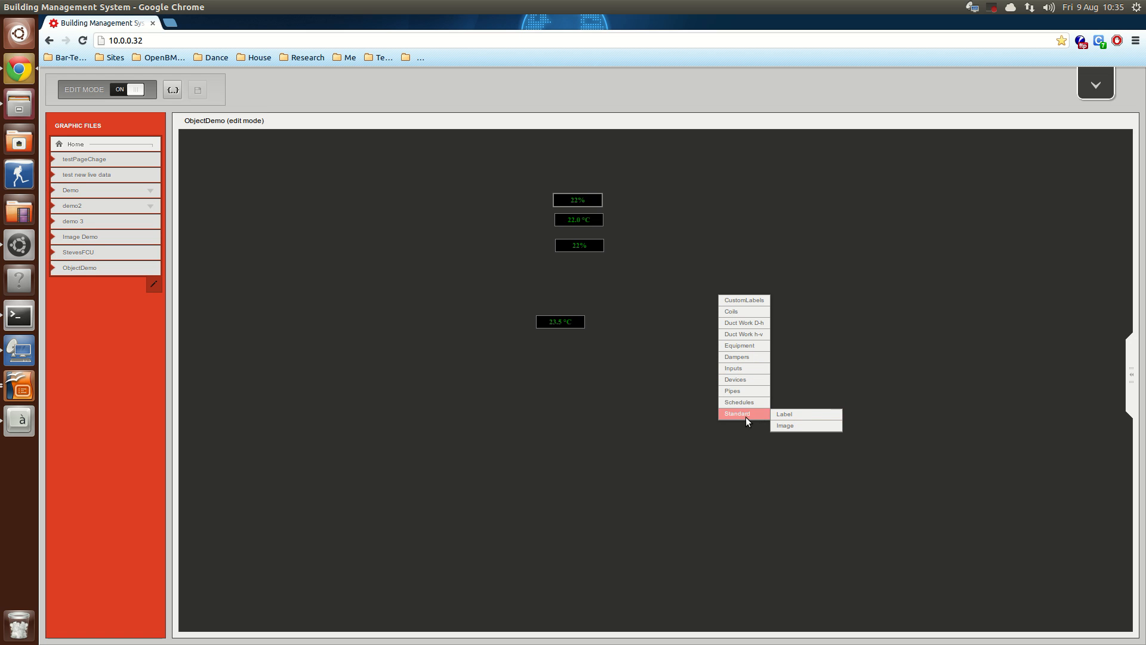
# Step: Add a standard label and start a setBool on-click function for it on the DemoDevice controller
pyautogui.click(794, 419)
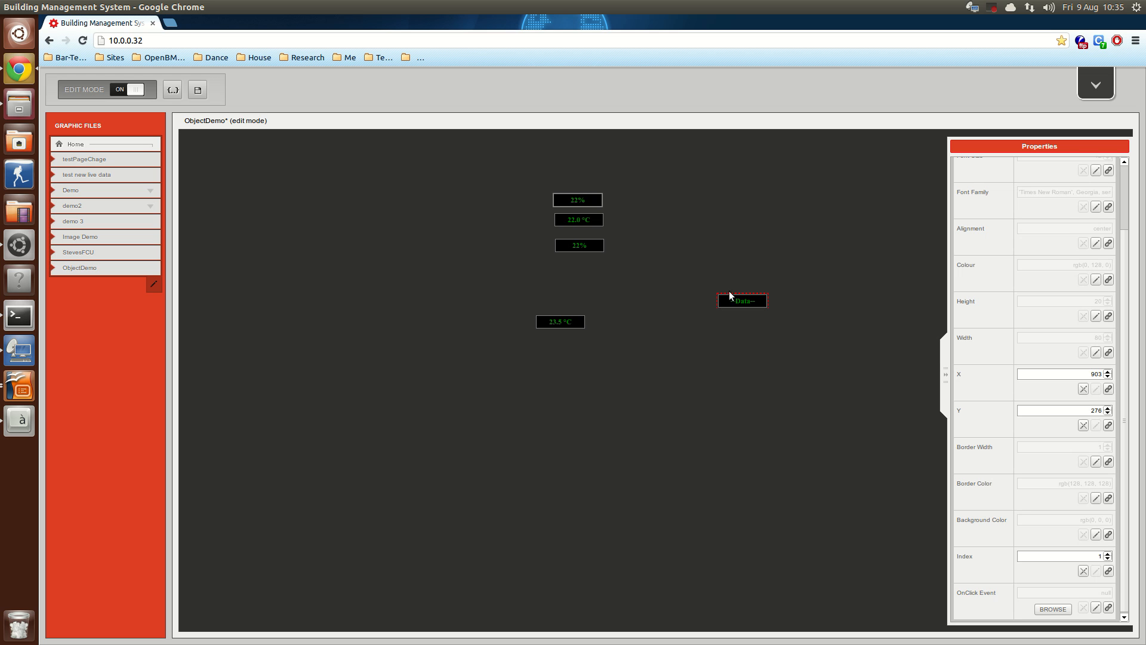
pyautogui.click(1052, 609)
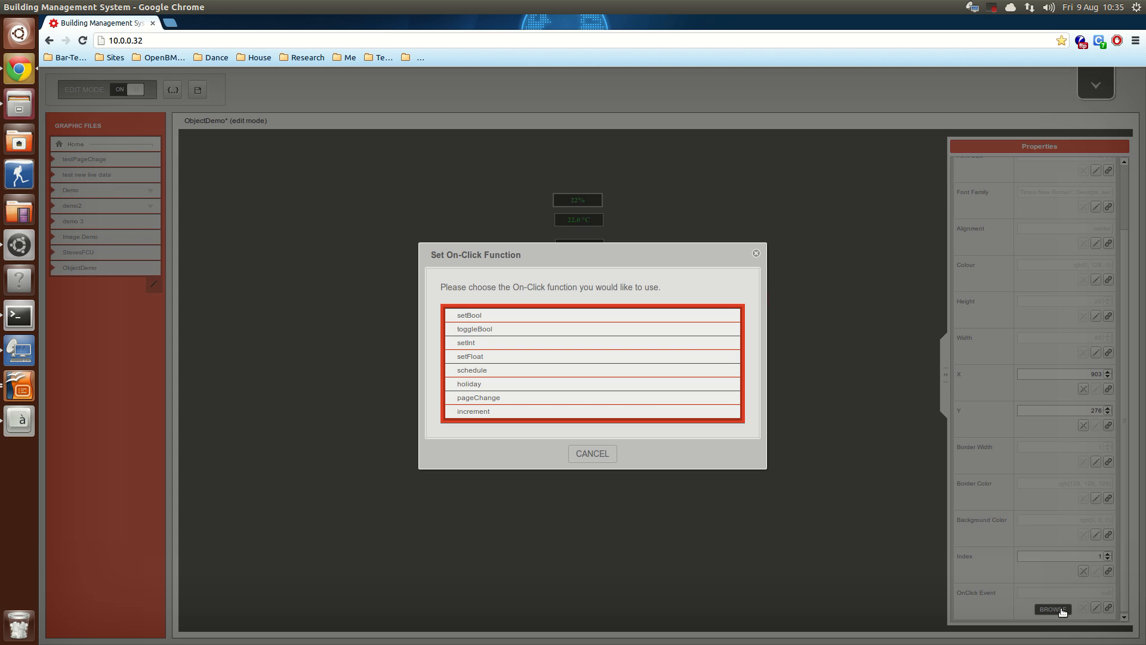
pyautogui.click(571, 319)
pyautogui.click(508, 388)
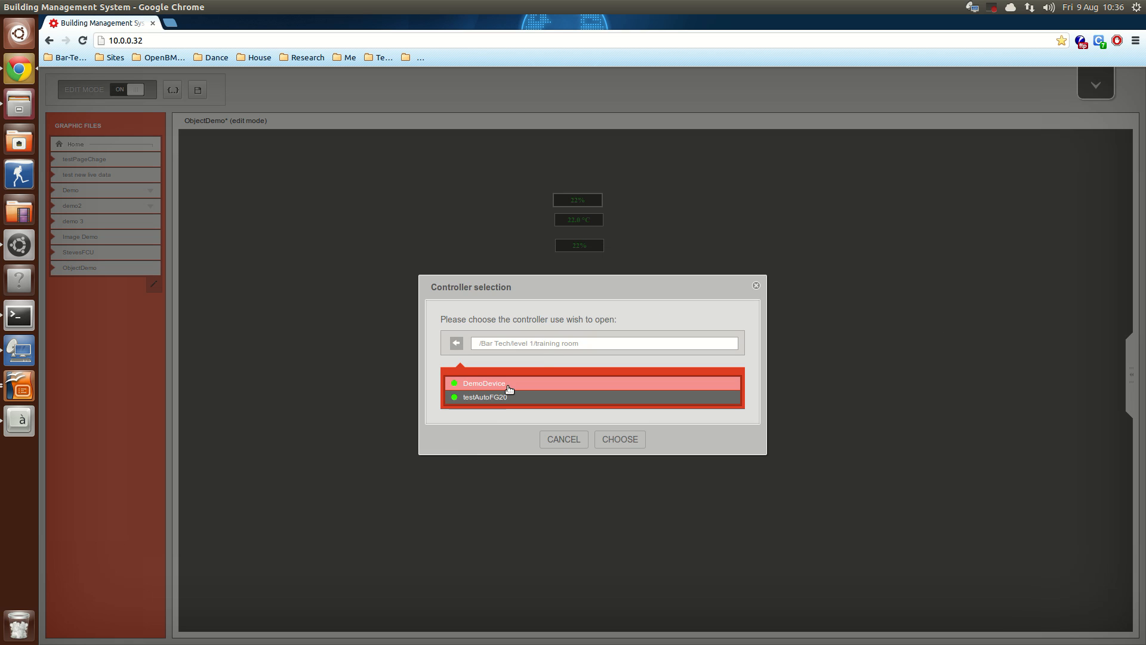
pyautogui.click(618, 441)
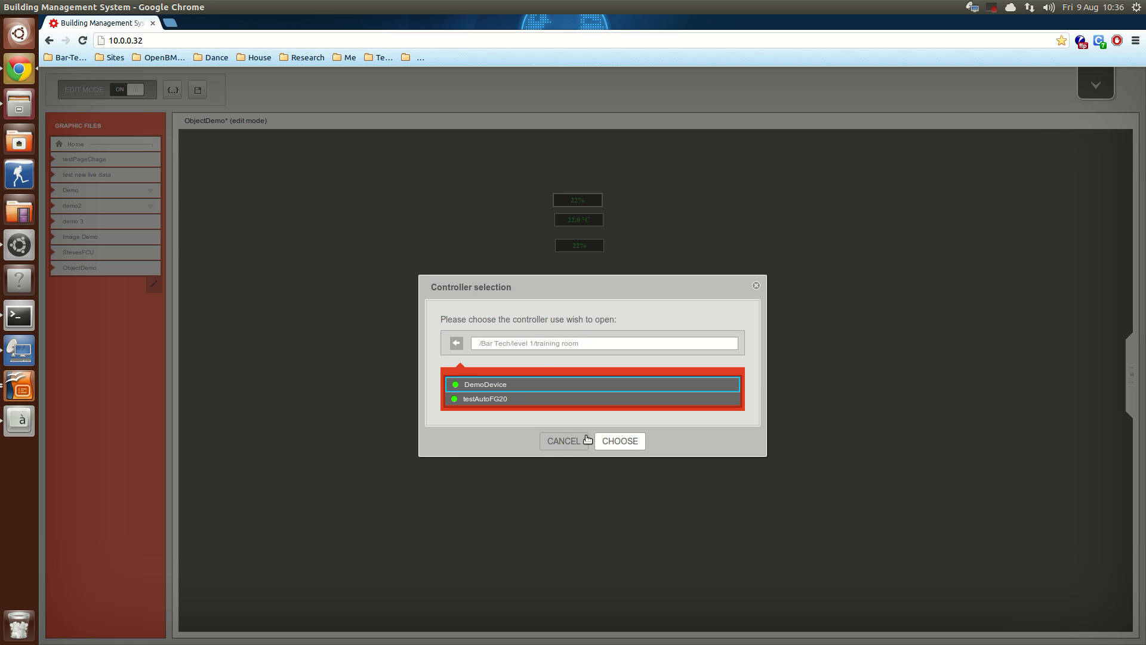
# Step: Target the setBool function at the direct slot of LP under /app/Demo
pyautogui.click(526, 400)
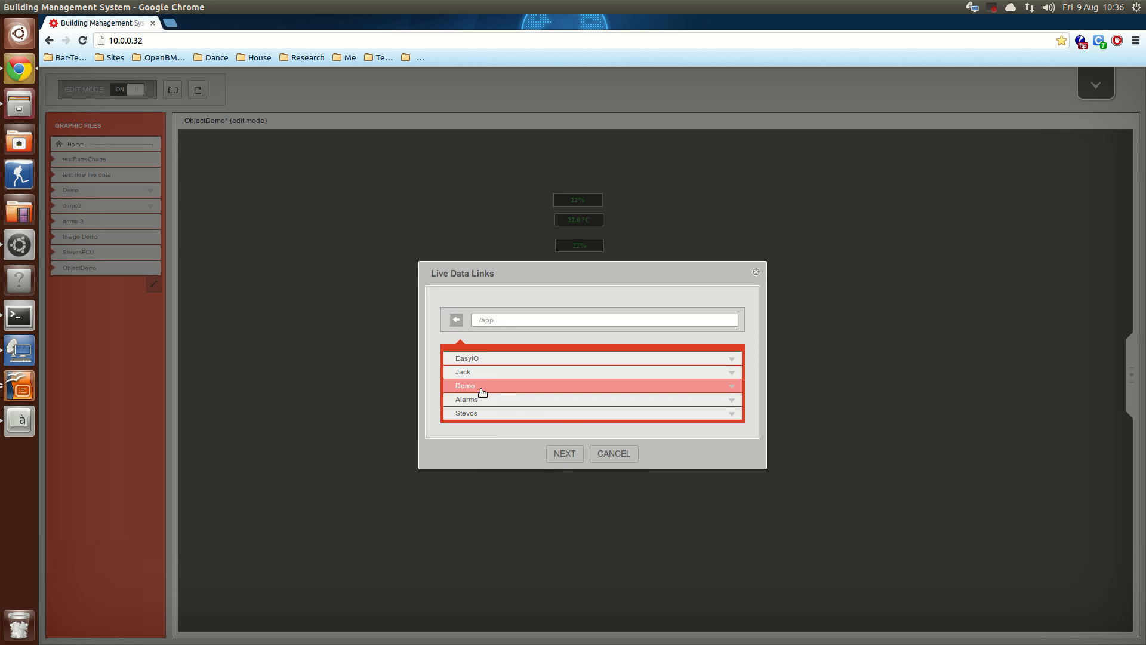
pyautogui.click(456, 319)
pyautogui.click(476, 391)
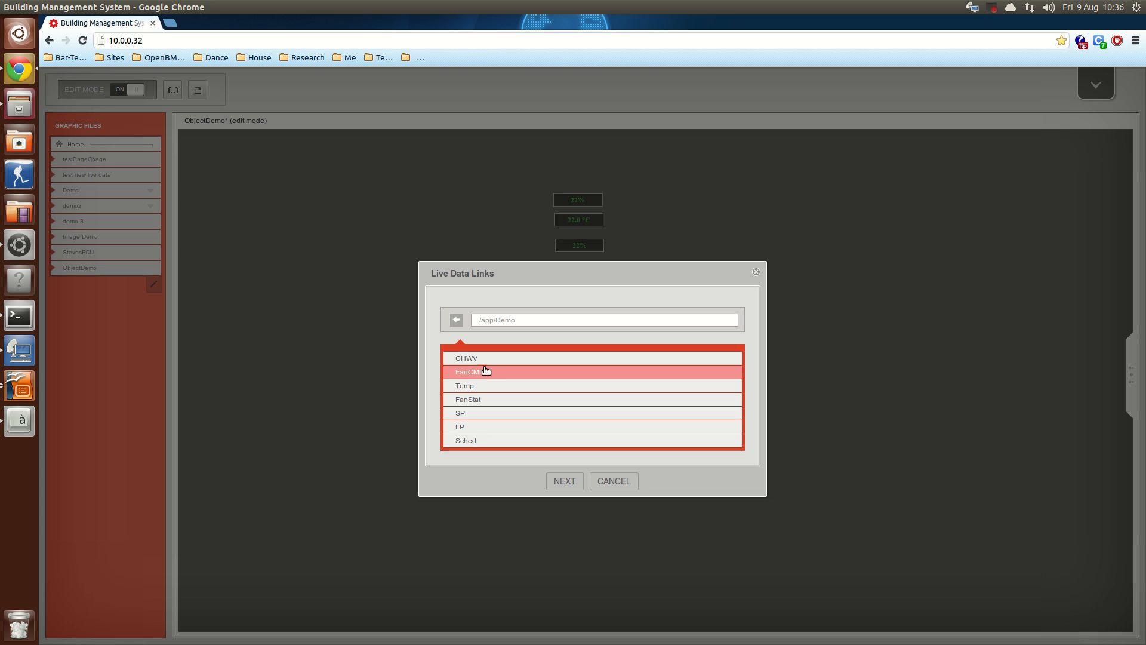
pyautogui.click(481, 428)
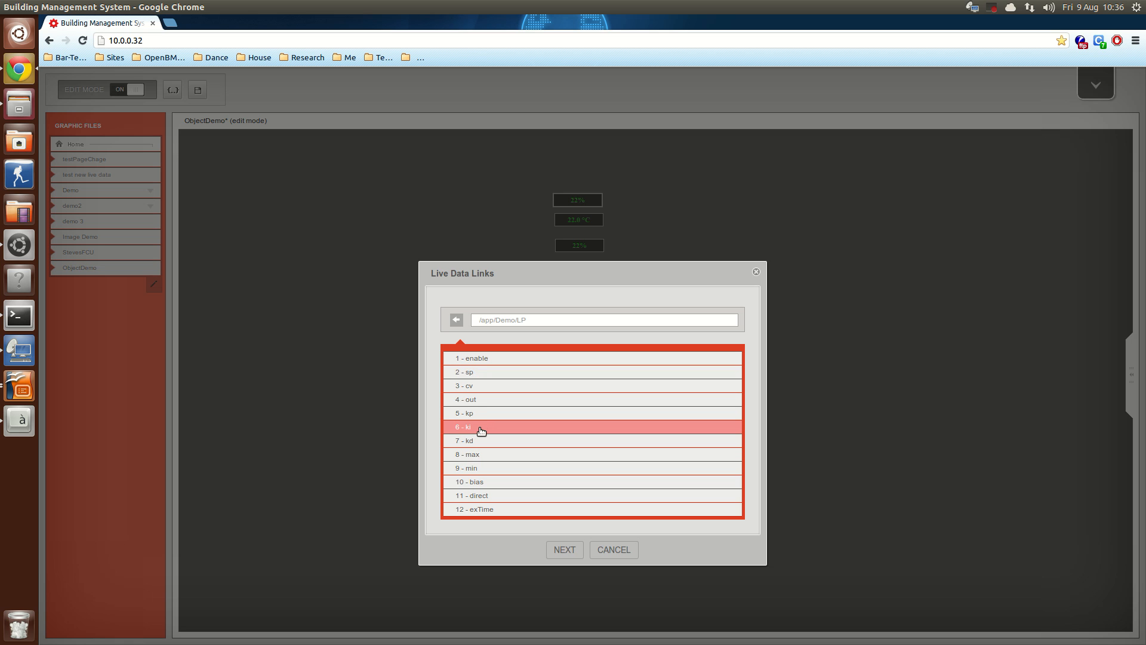
pyautogui.click(496, 497)
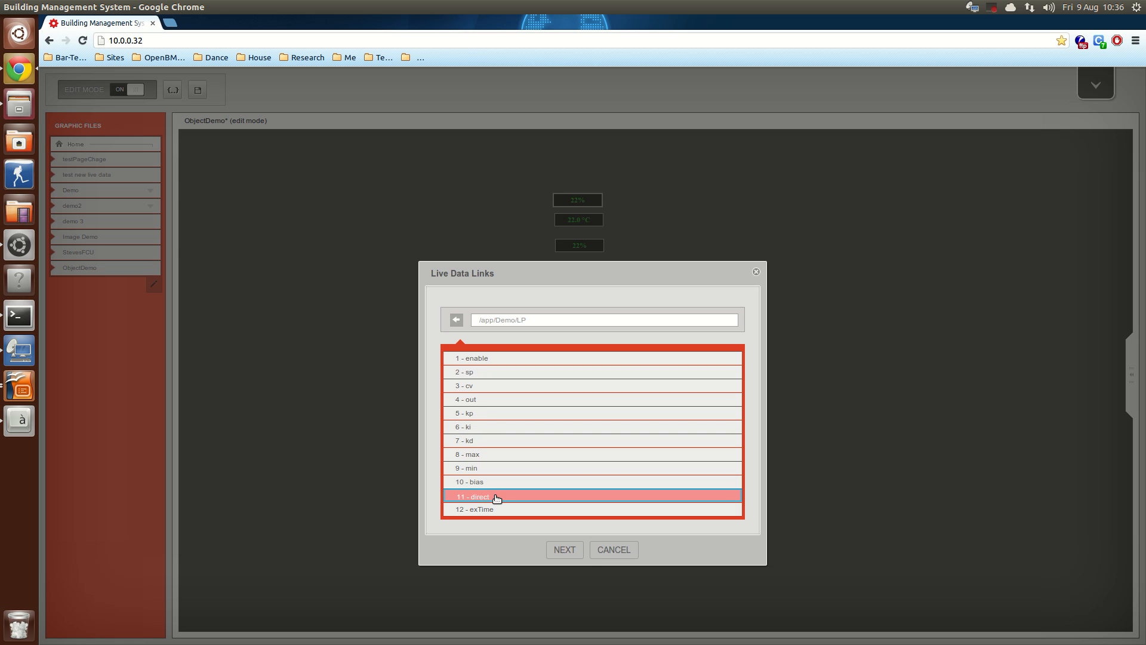
pyautogui.click(561, 550)
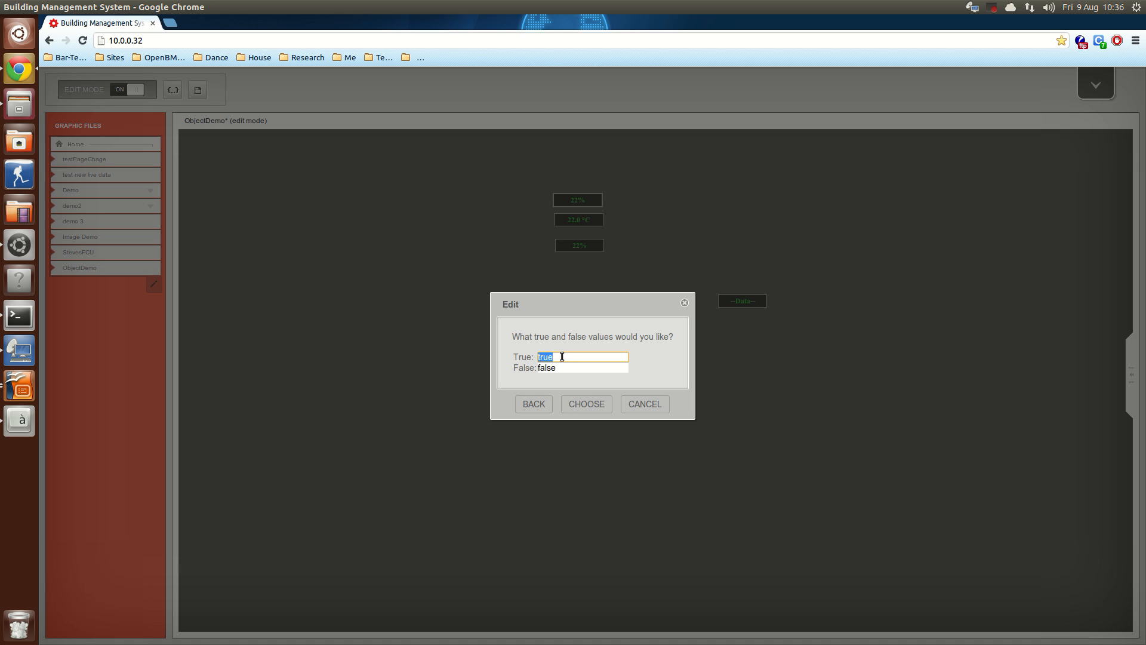
# Step: Set the setBool function's true value to On and false value to Off, and apply them
pyautogui.write('On')
pyautogui.press('Tab')
pyautogui.write('O')
pyautogui.click(582, 410)
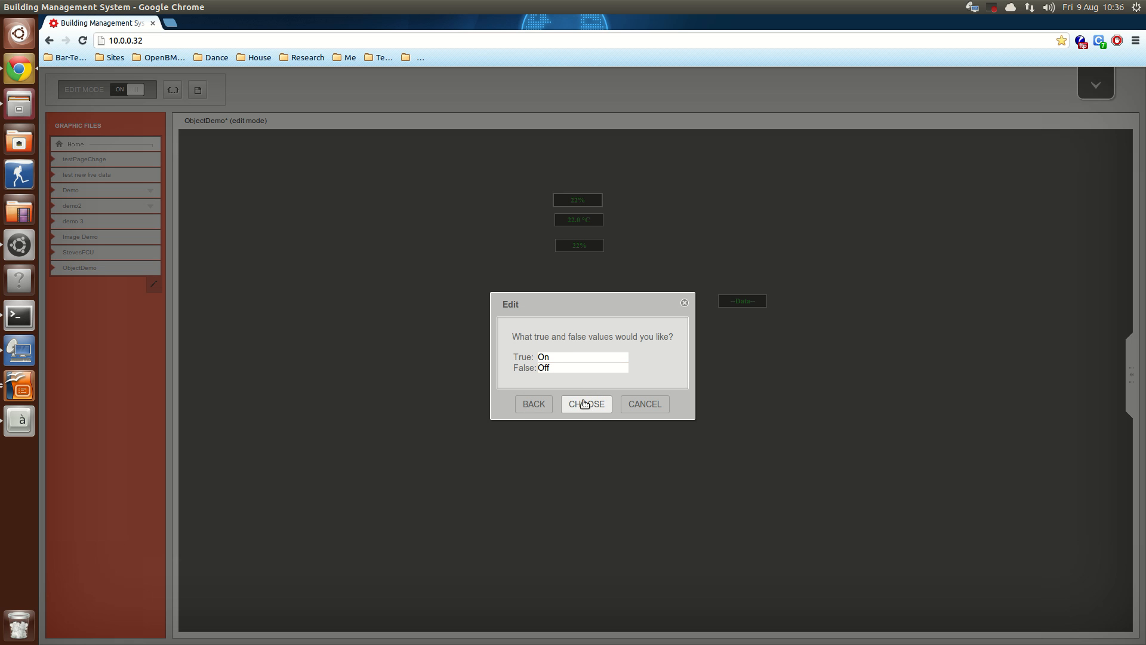
pyautogui.click(586, 408)
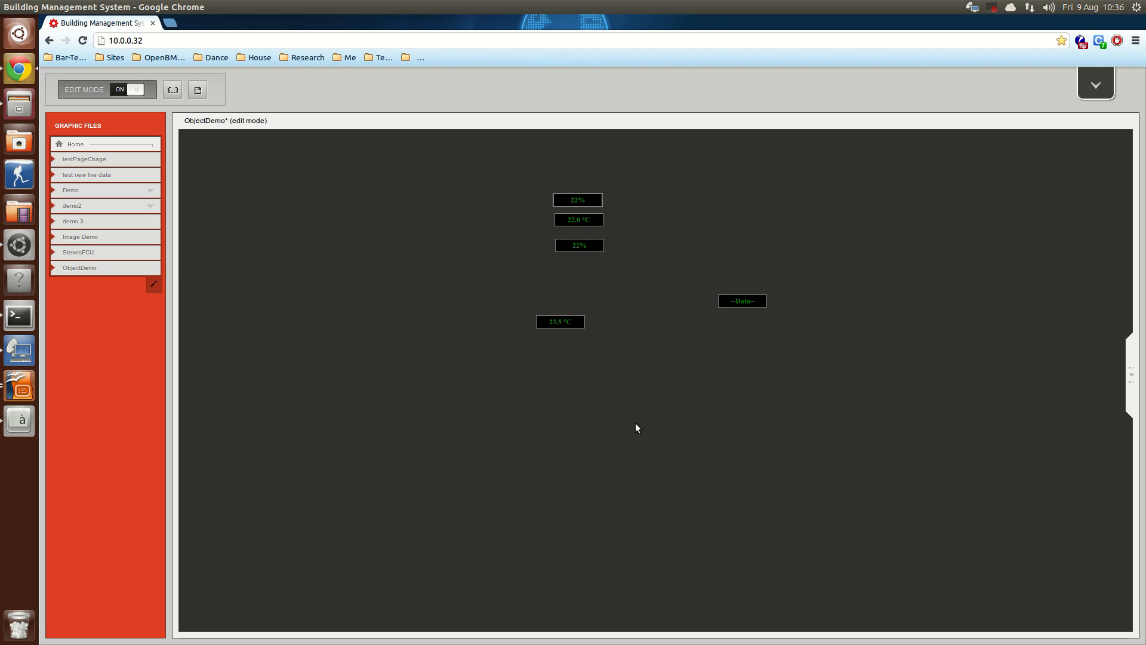
# Step: Save the ObjectDemo graphic with the new label and turn edit mode off
pyautogui.click(741, 302)
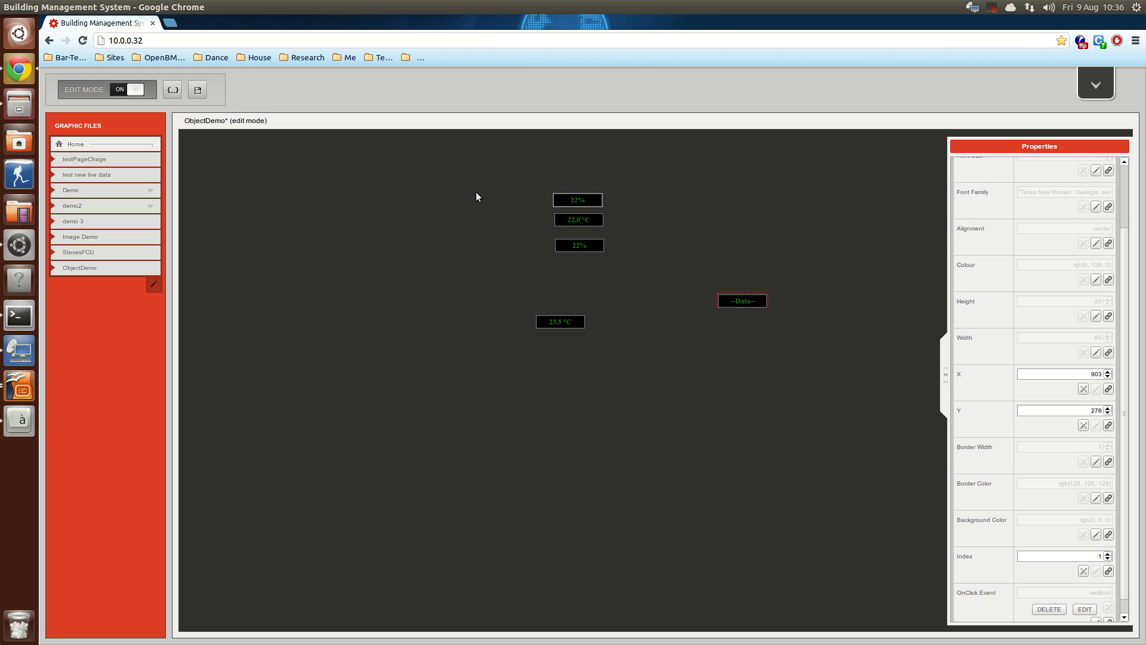
pyautogui.click(198, 94)
pyautogui.click(120, 96)
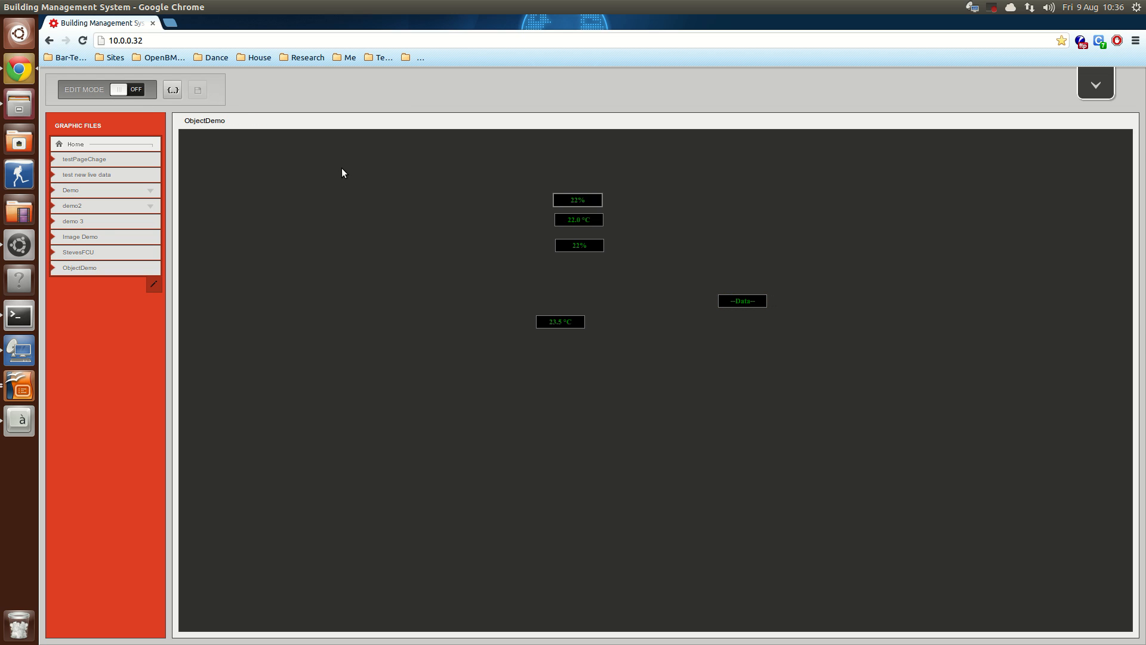
# Step: Open the new label's value editor, look at the choices it offers, and cancel without saving
pyautogui.click(743, 302)
pyautogui.click(584, 358)
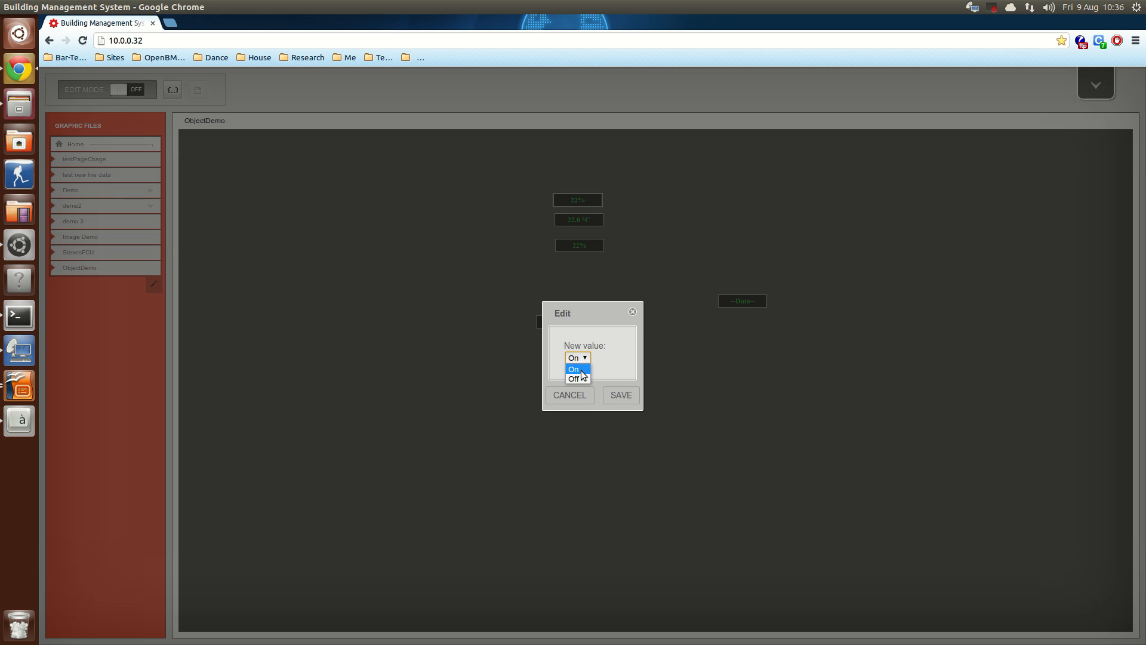
pyautogui.click(576, 379)
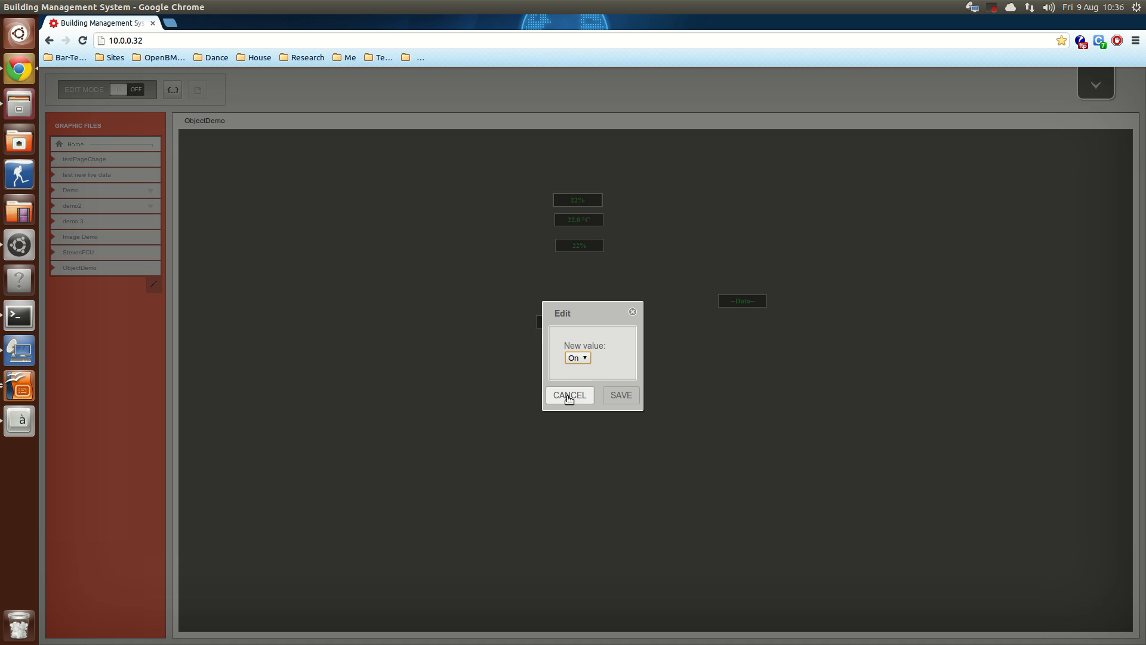
pyautogui.click(569, 395)
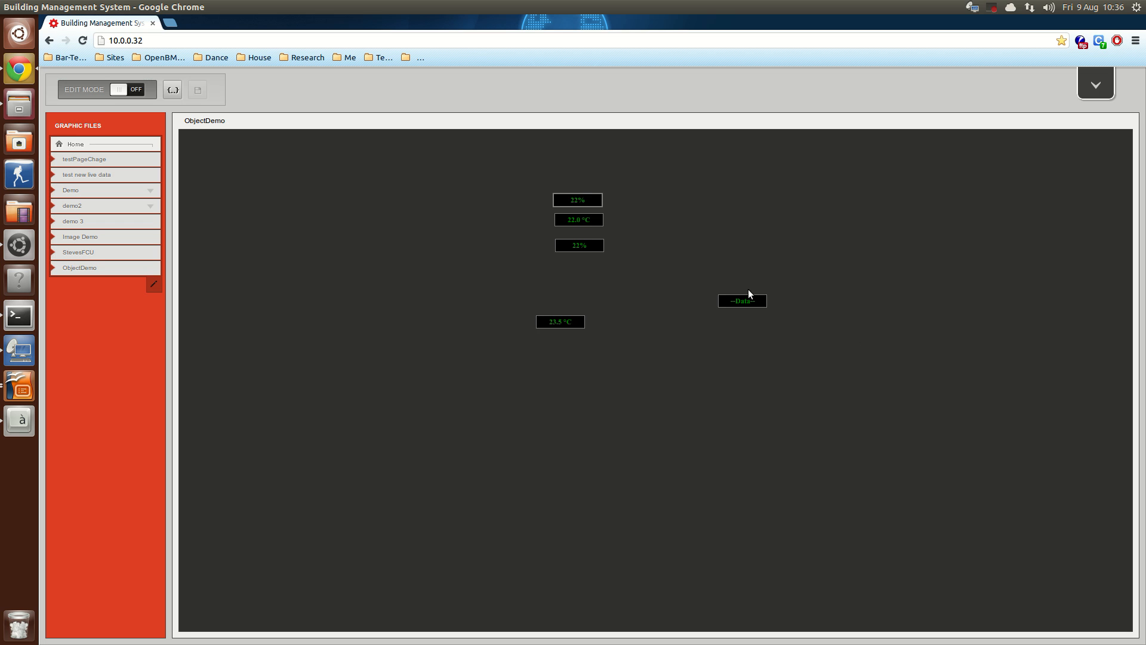
# Step: Turn edit mode back on and review the setBool label's on-click settings, closing them without changes
pyautogui.click(129, 90)
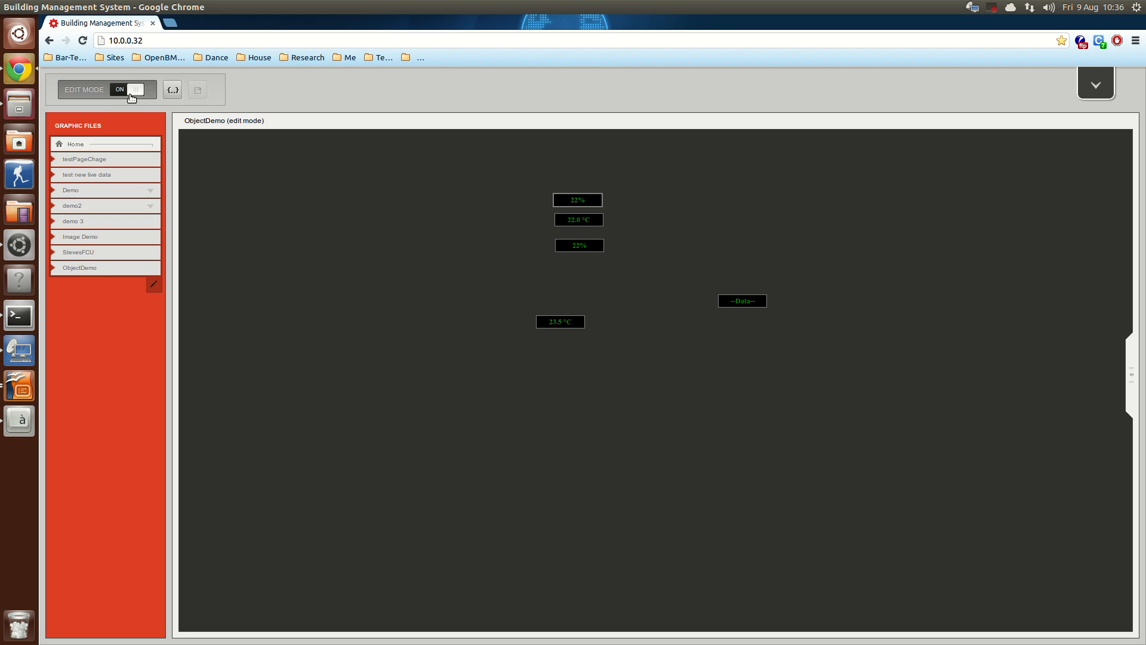
pyautogui.click(739, 303)
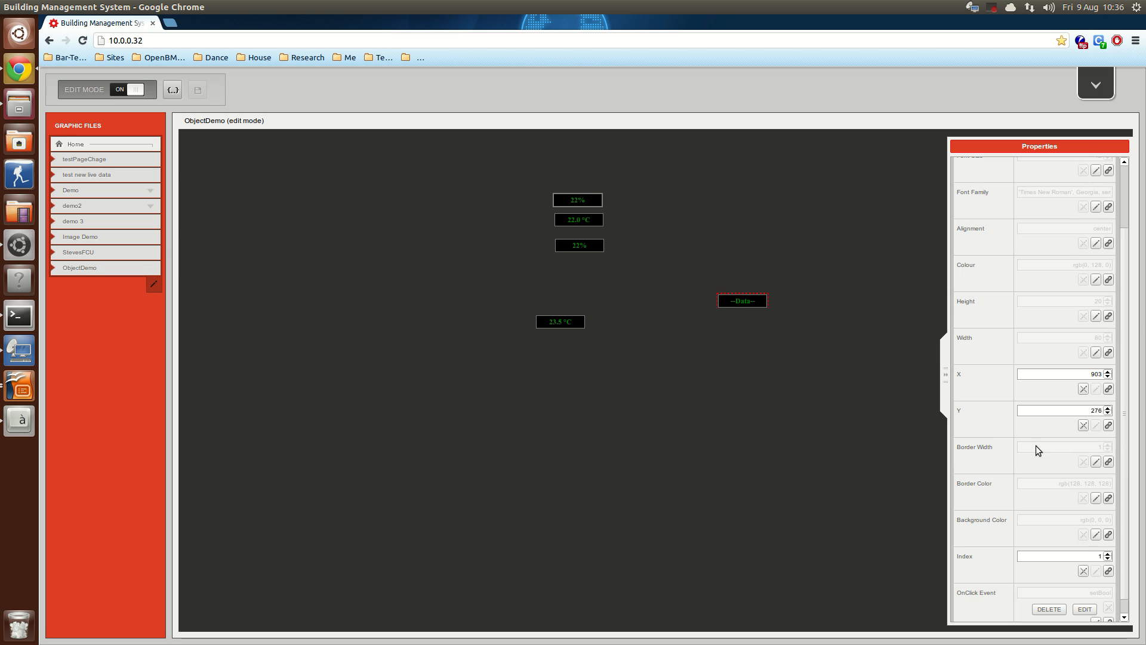
pyautogui.scroll(-1, 1068, 611)
pyautogui.click(1084, 592)
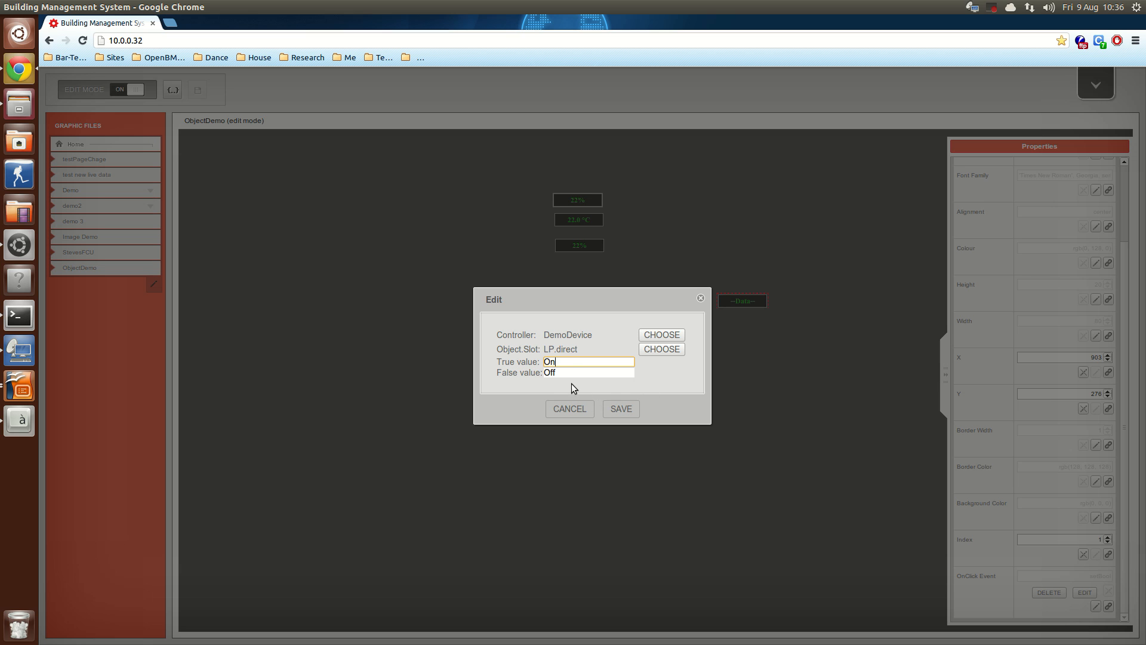
pyautogui.click(569, 408)
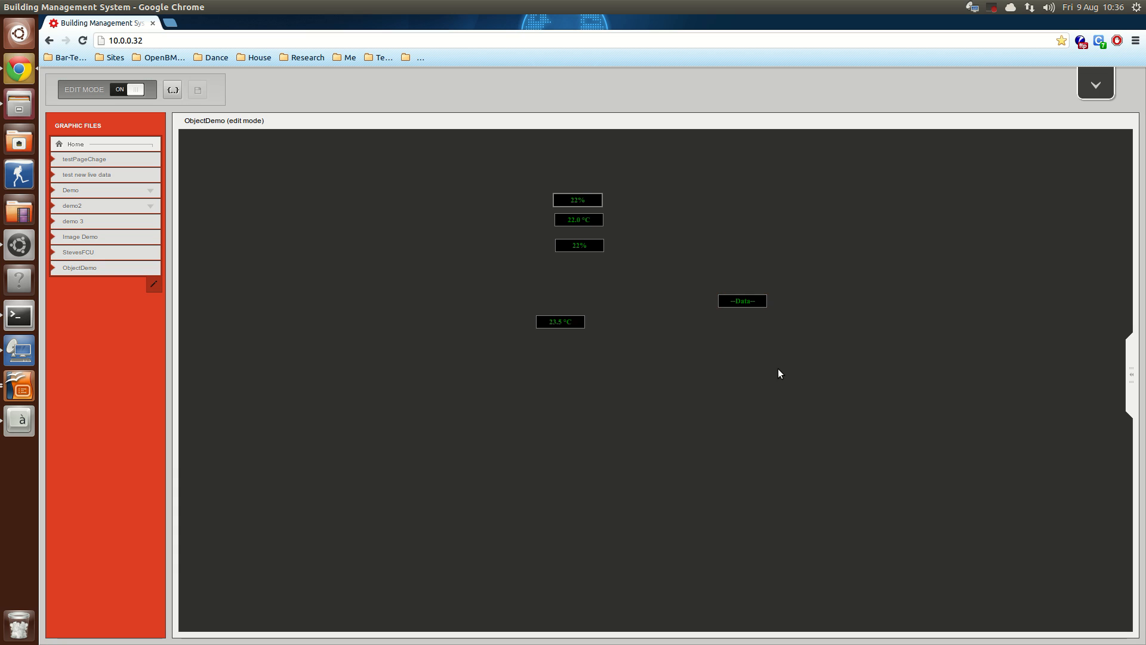
# Step: Add another standard label below the setBool label and select it
pyautogui.rightClick(778, 369)
pyautogui.moveTo(774, 375)
pyautogui.moveTo(789, 485)
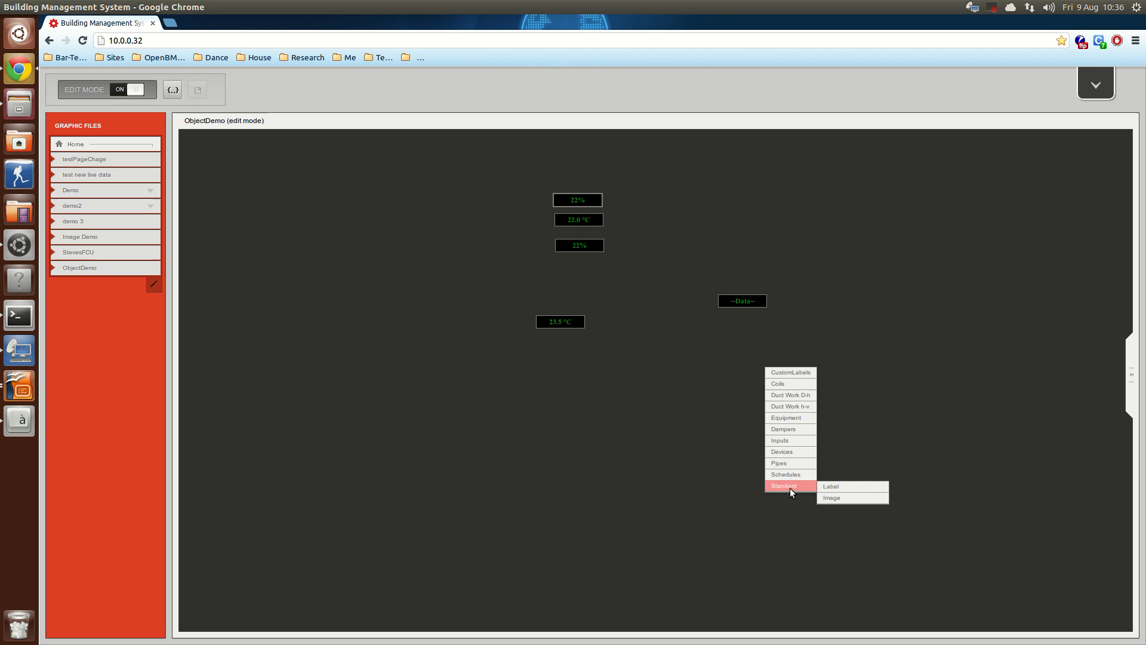
pyautogui.click(833, 487)
pyautogui.rightClick(787, 375)
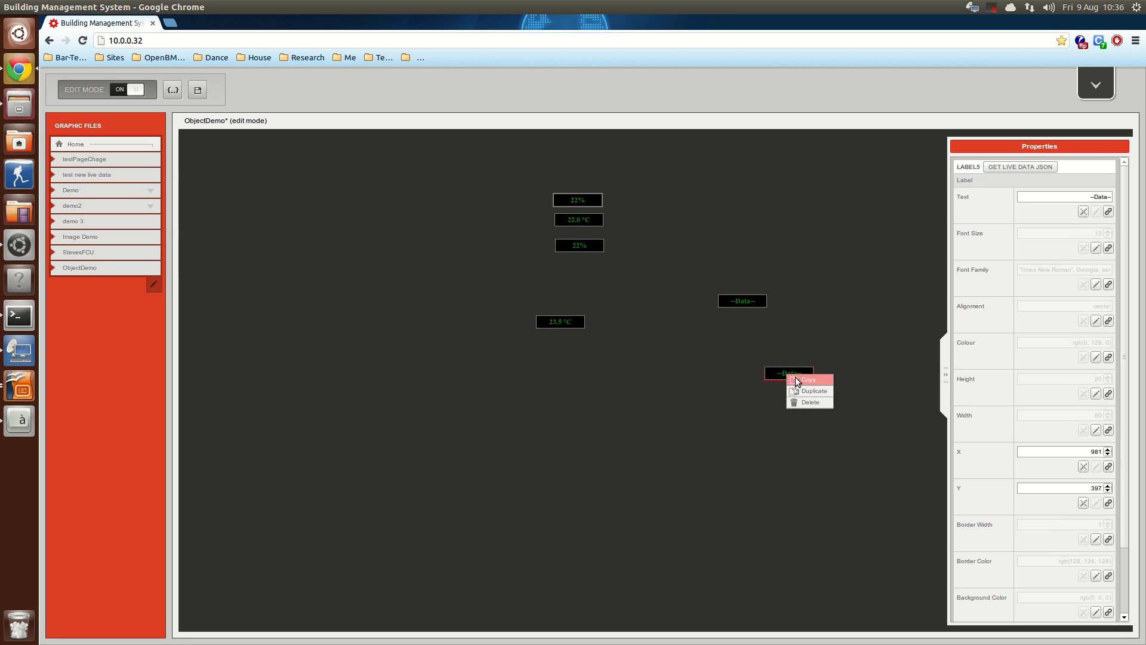
pyautogui.click(814, 364)
pyautogui.click(800, 373)
# Step: Give the new label a toggleBool on-click function targeting the direct slot of LP under /app/Demo on DemoDevice
pyautogui.scroll(-2, 1087, 588)
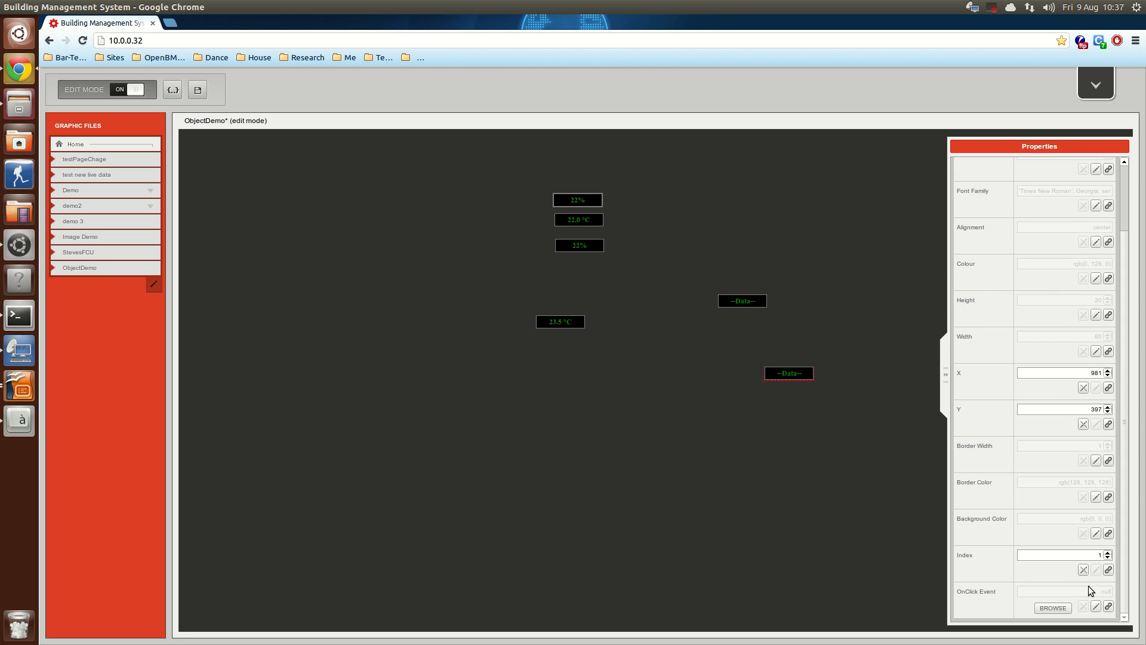
pyautogui.click(1063, 609)
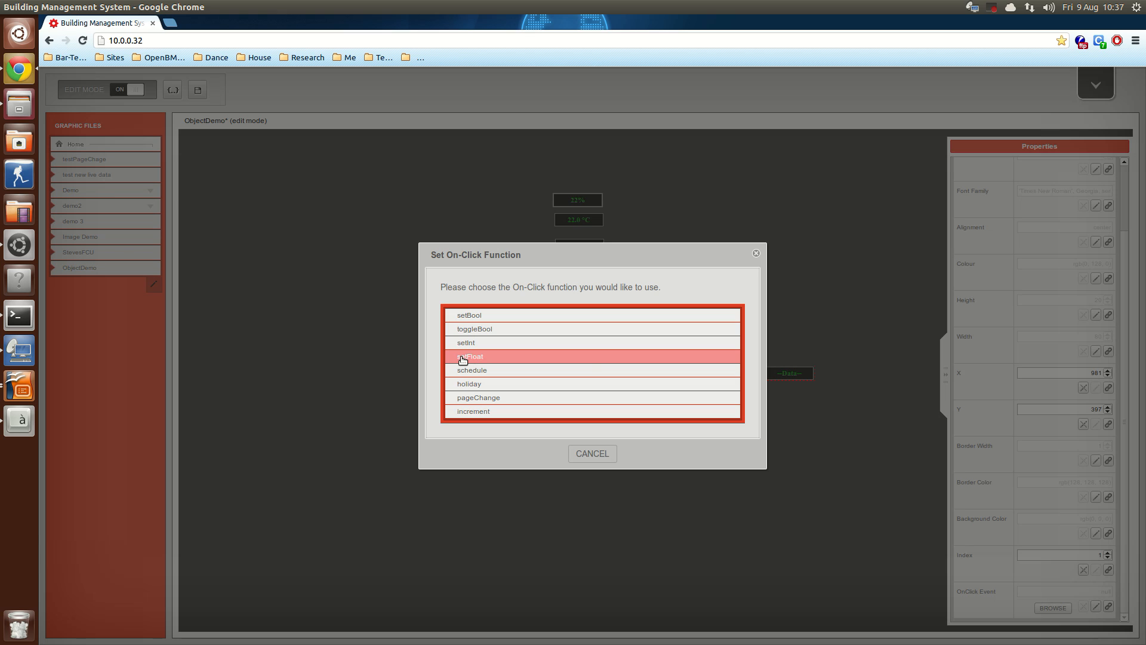
pyautogui.click(484, 332)
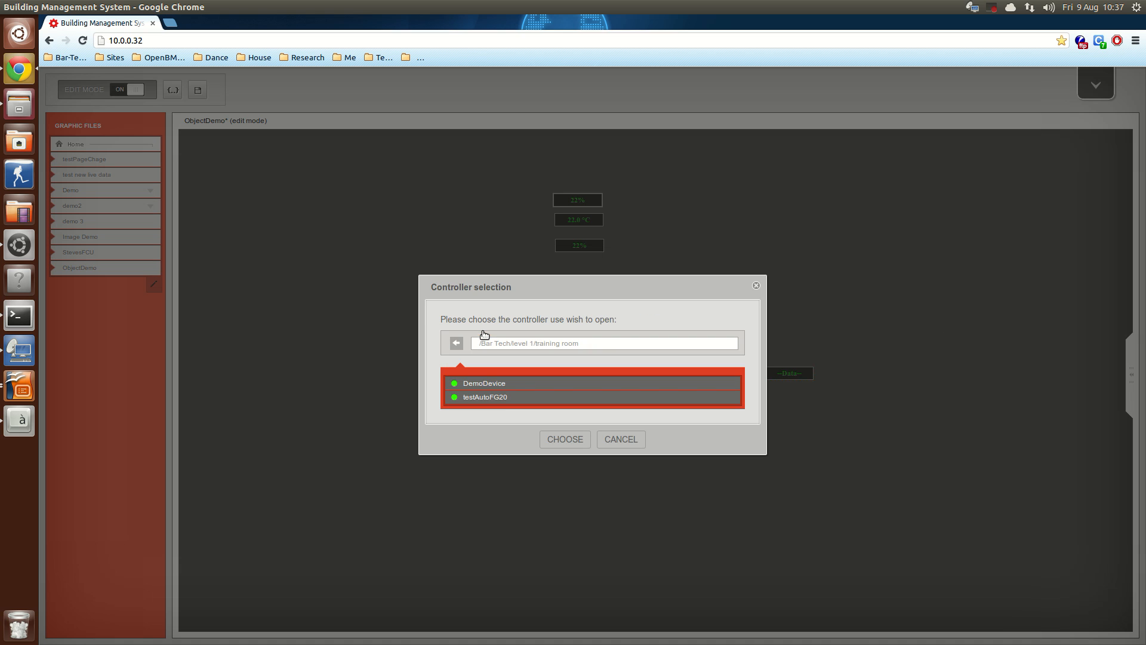
pyautogui.click(495, 388)
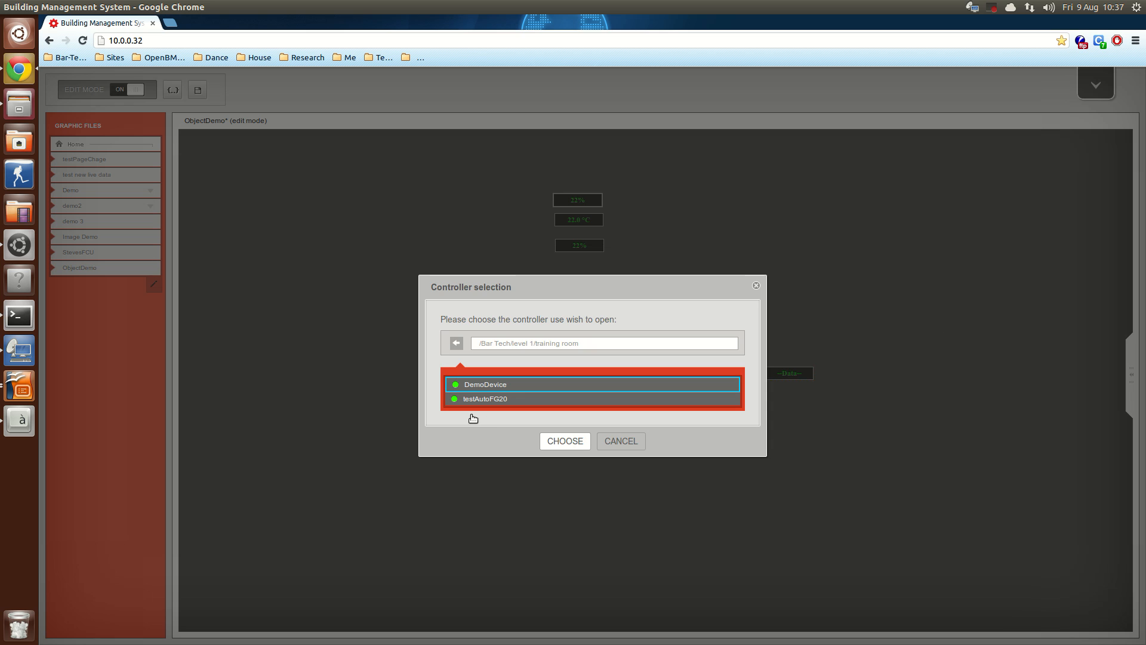
pyautogui.click(469, 385)
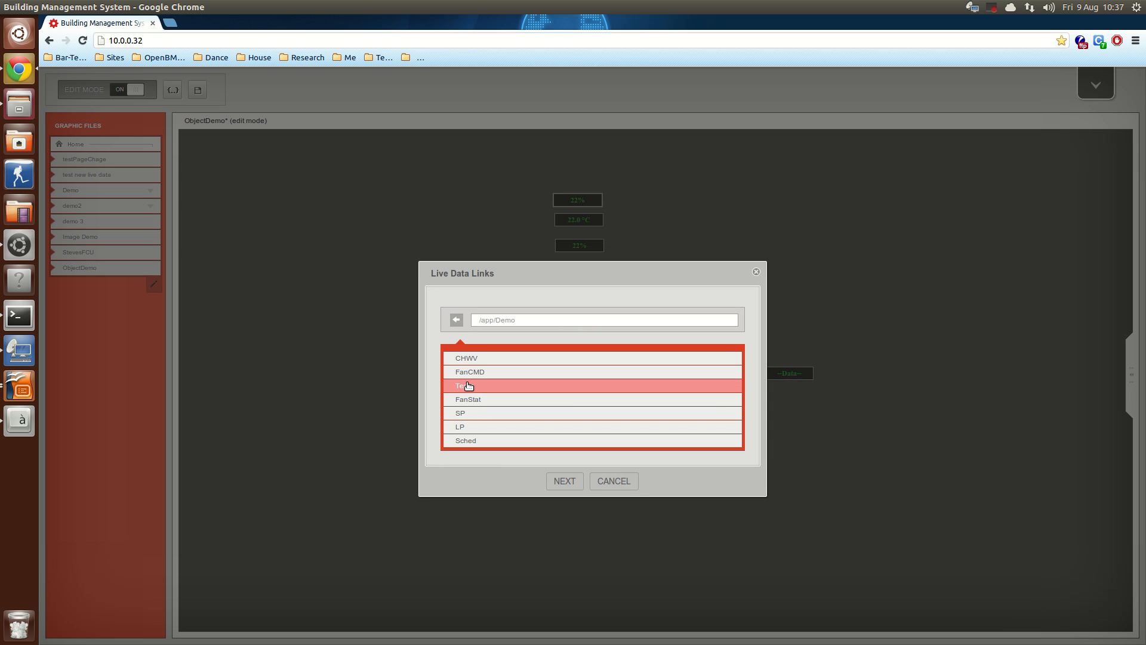
pyautogui.click(472, 427)
pyautogui.click(479, 497)
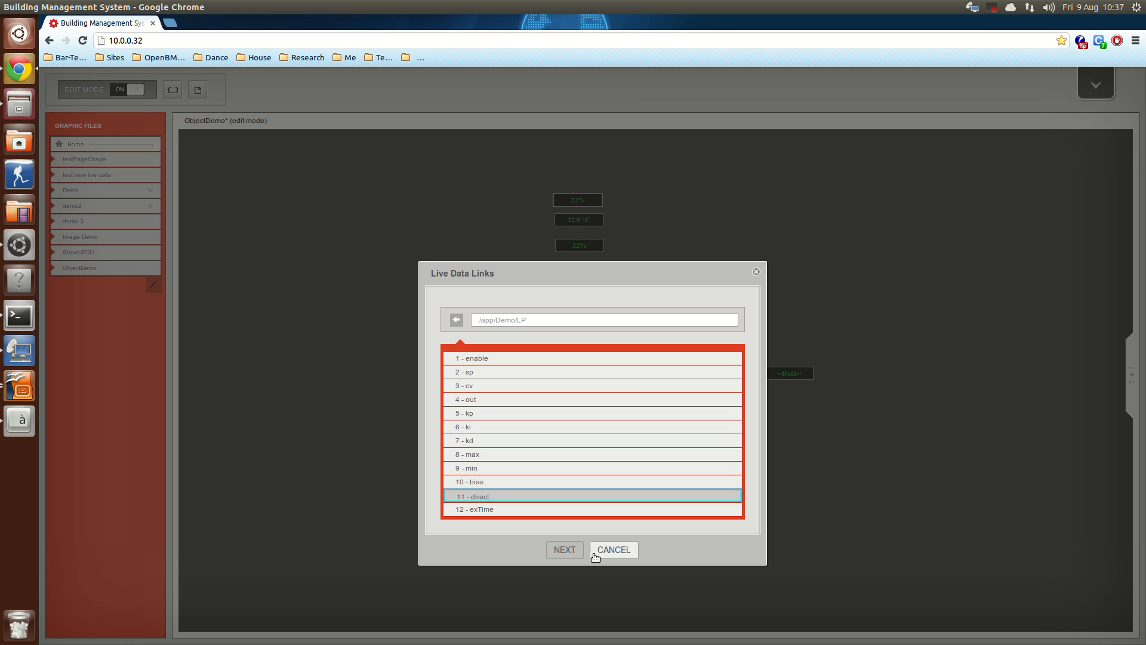
pyautogui.click(570, 550)
# Step: Move the toggleBool label beneath the 23.5 °C label and link its text to LP's direct slot under /app/Demo on DemoDevice as BooleanChoice
pyautogui.click(798, 371)
pyautogui.moveTo(797, 371); pyautogui.dragTo(568, 395)
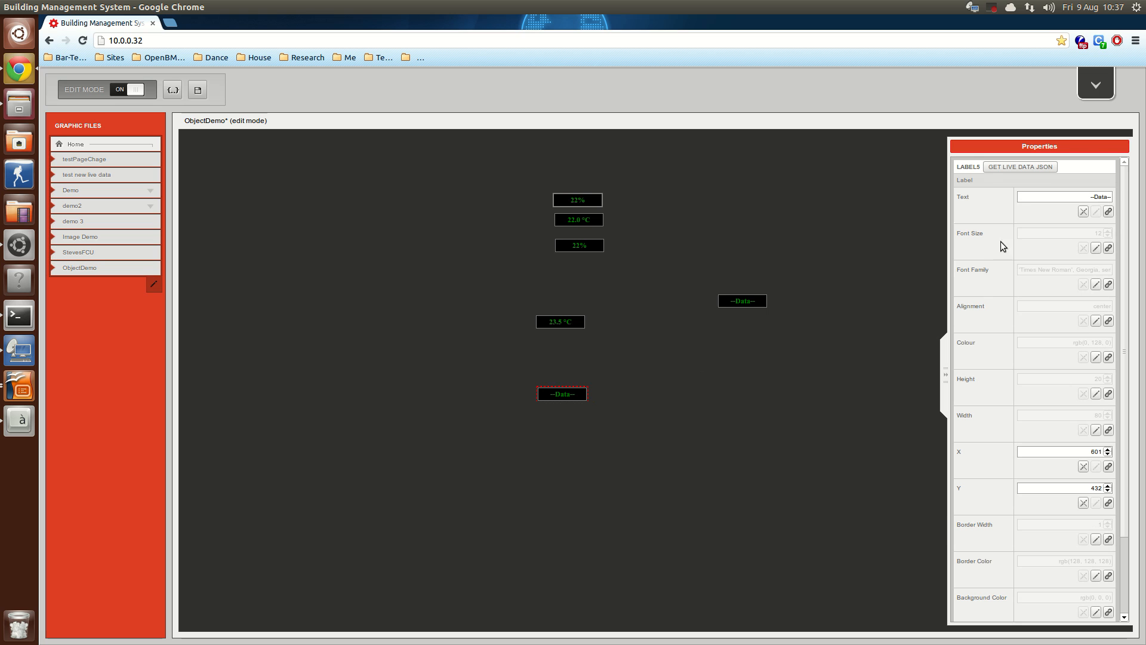
pyautogui.click(1108, 212)
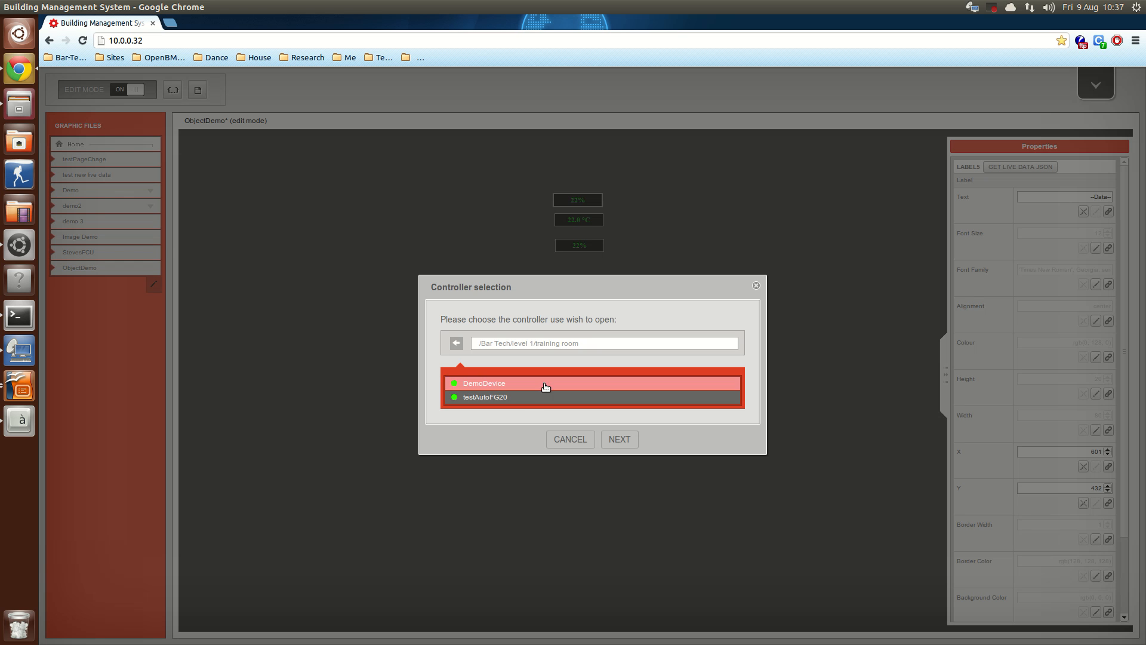
pyautogui.click(619, 441)
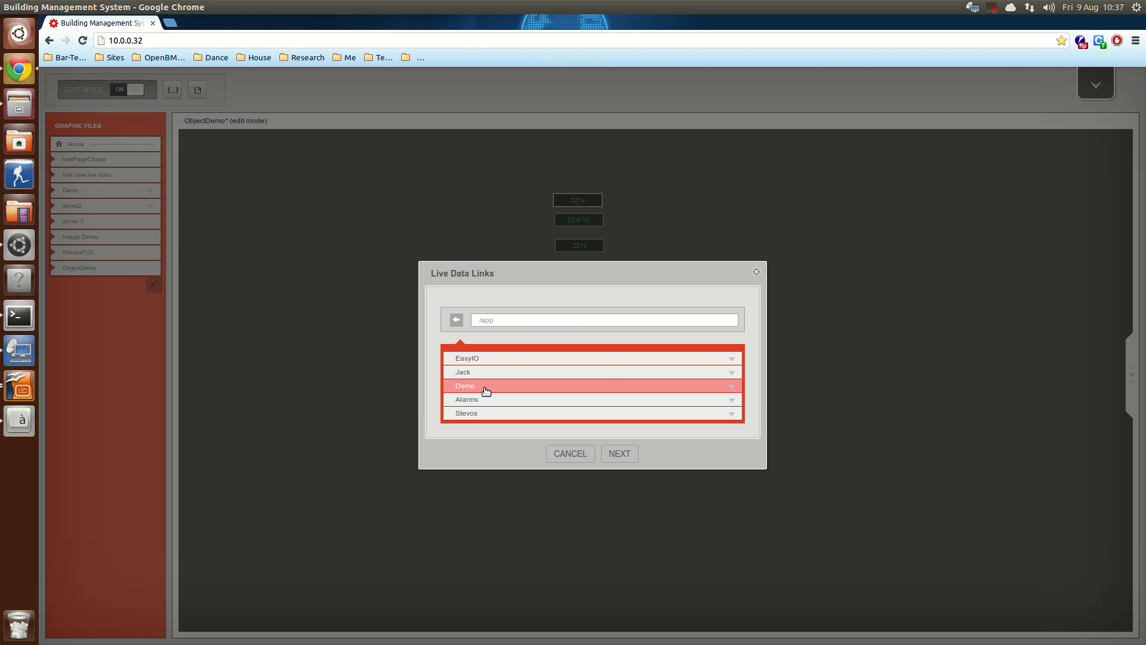
pyautogui.click(486, 391)
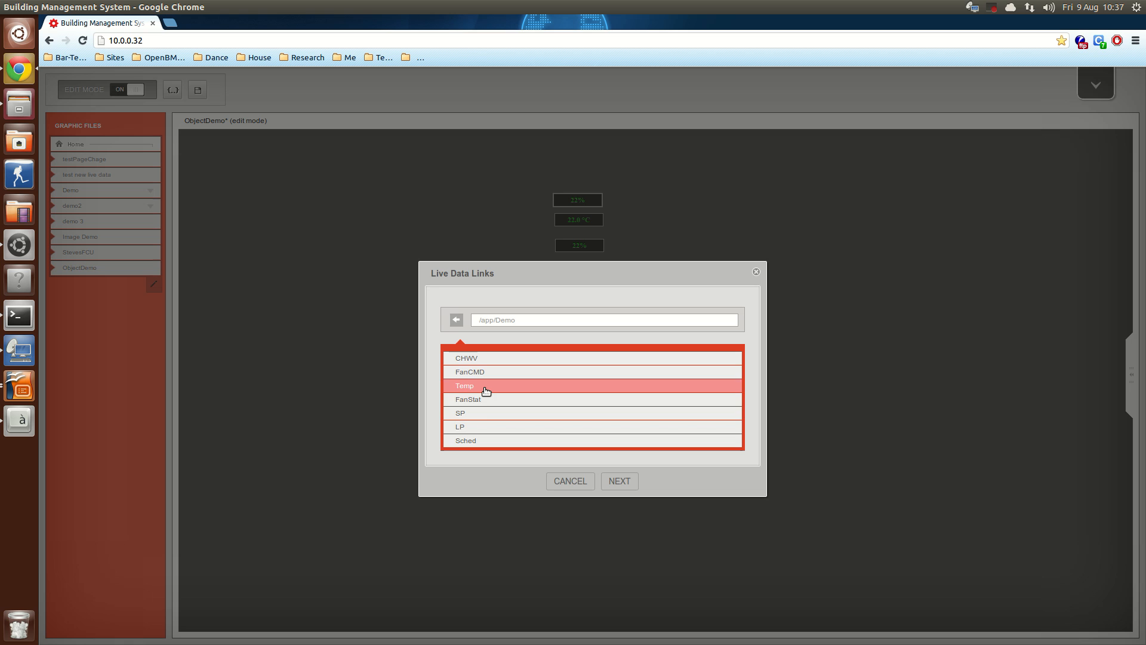
pyautogui.click(479, 427)
pyautogui.click(493, 496)
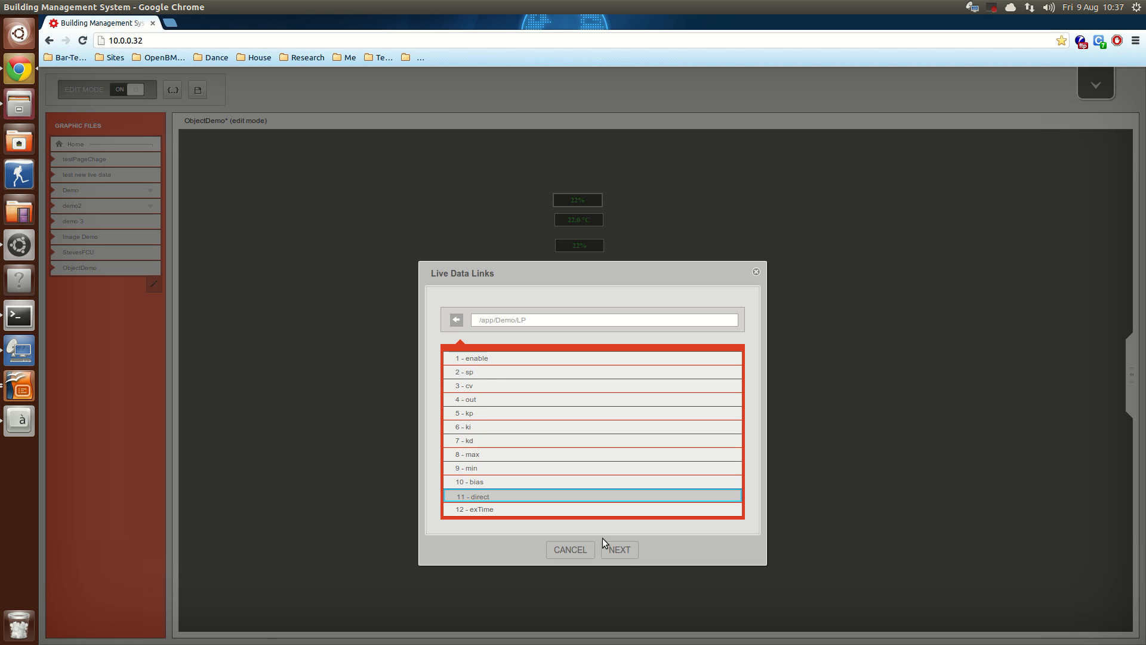
pyautogui.click(607, 544)
pyautogui.click(515, 378)
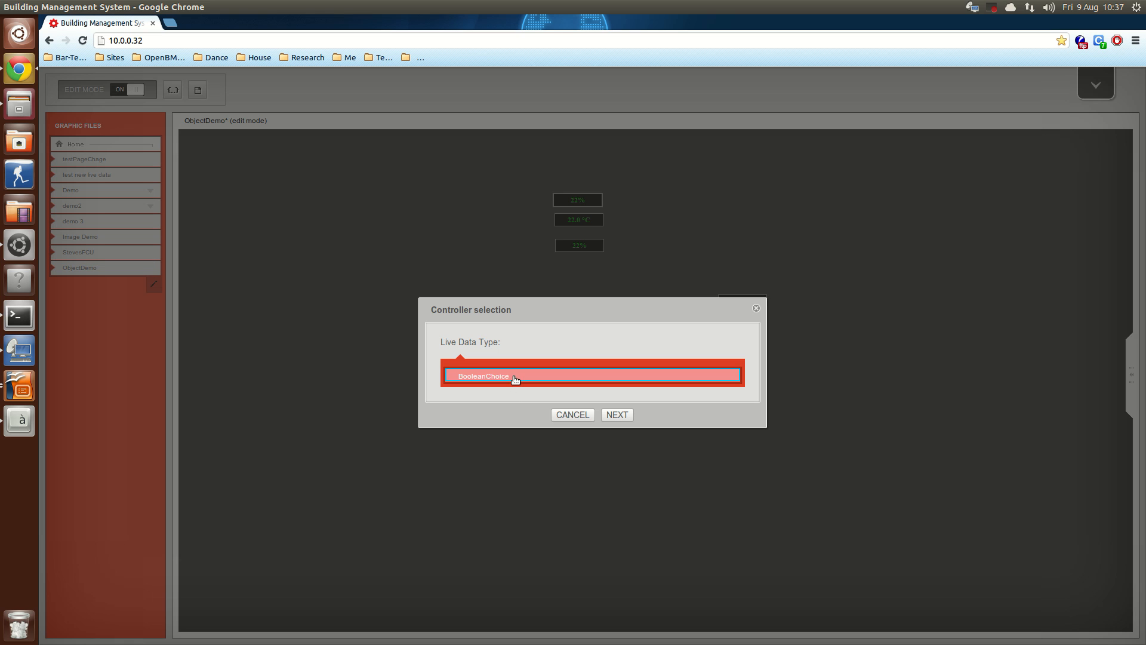
pyautogui.click(609, 414)
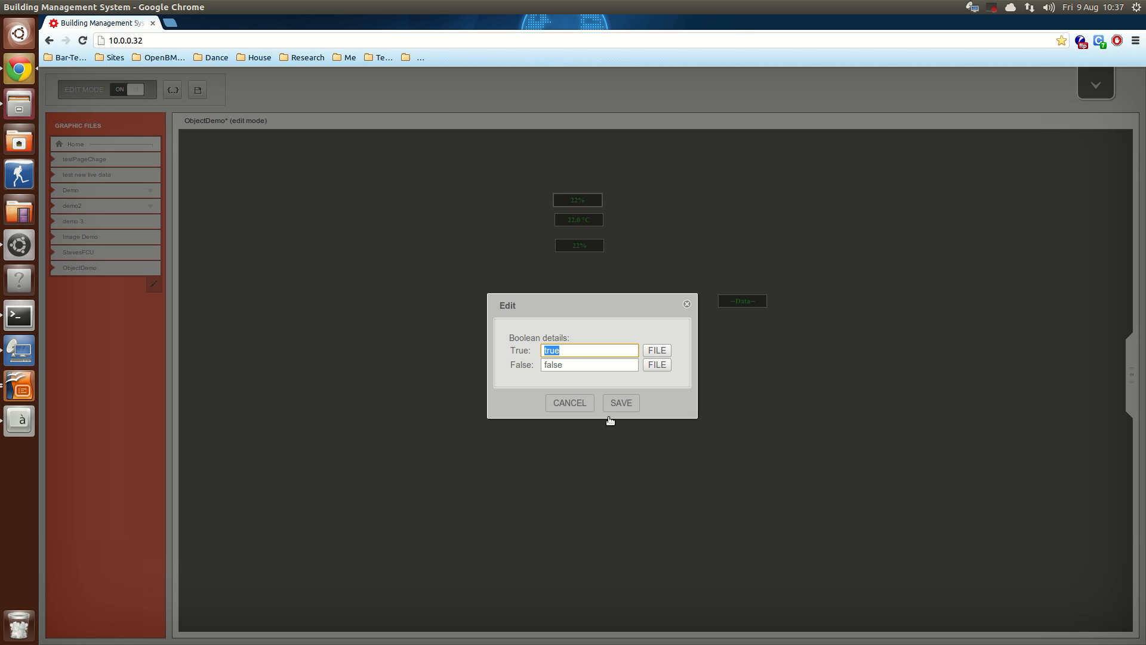
# Step: Set the label's boolean texts to On for true and Off for false, and save them
pyautogui.click(575, 351)
pyautogui.moveTo(575, 350); pyautogui.dragTo(448, 334)
pyautogui.write('On')
pyautogui.click(447, 334)
pyautogui.moveTo(572, 364); pyautogui.dragTo(526, 361)
pyautogui.write('Off')
pyautogui.click(618, 398)
# Step: Exit edit mode with the changes saved and test the toggleBool label by switching its value
pyautogui.click(132, 91)
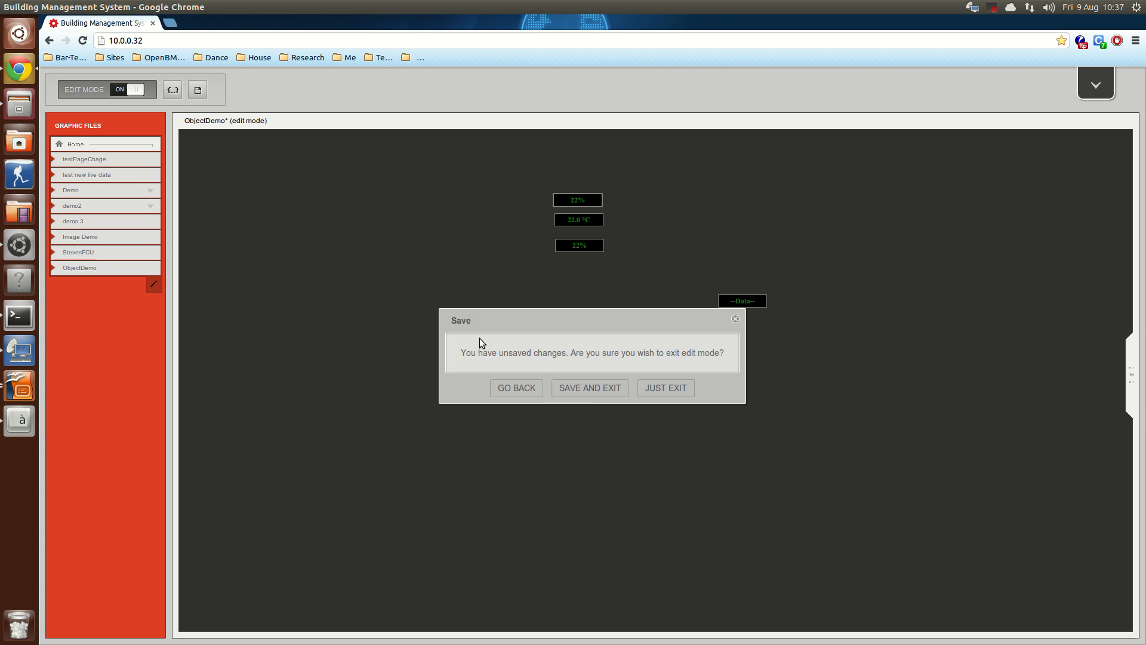
pyautogui.click(583, 388)
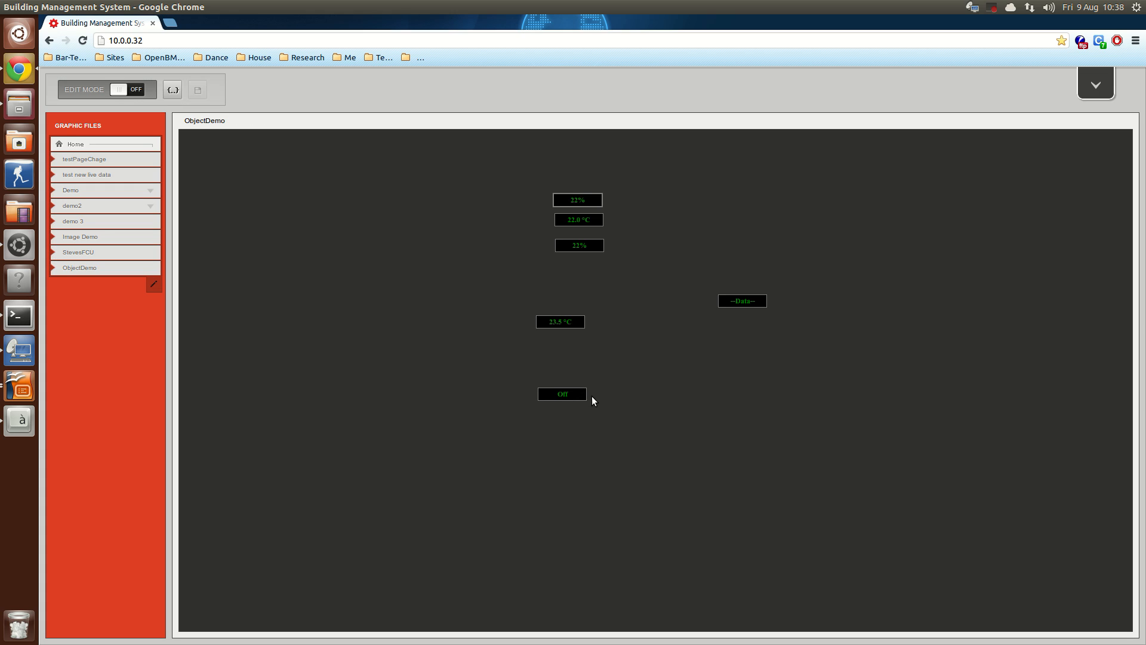
pyautogui.click(555, 398)
pyautogui.click(563, 396)
# Step: Turn edit mode back on and delete the On/Off label's toggleBool on-click function
pyautogui.click(129, 89)
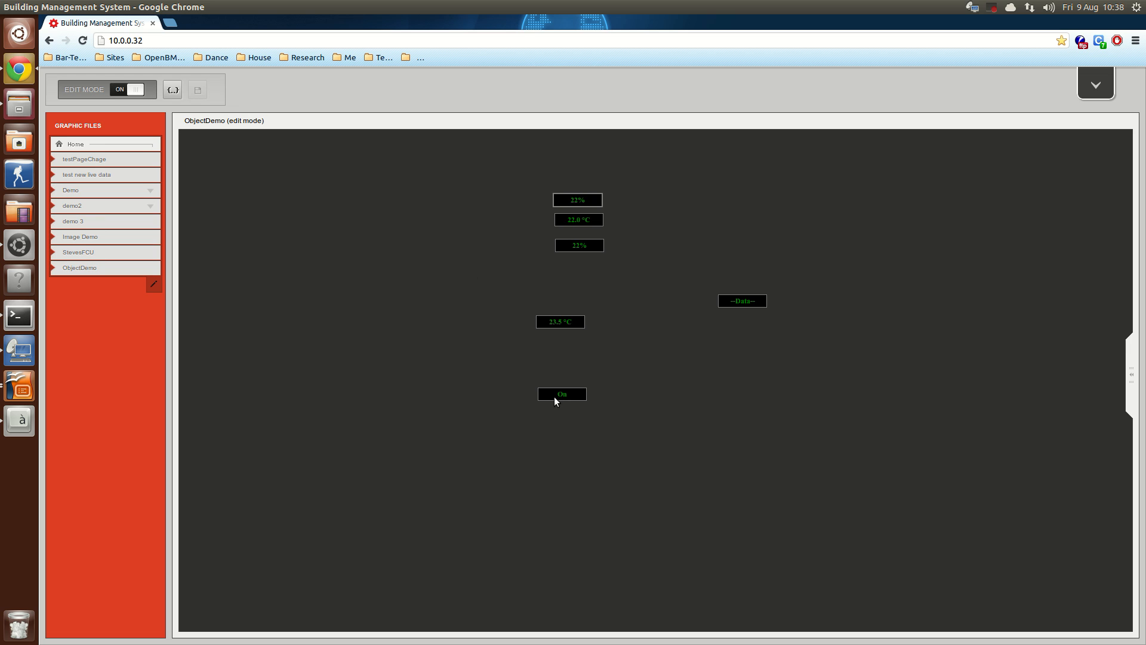
pyautogui.click(1132, 390)
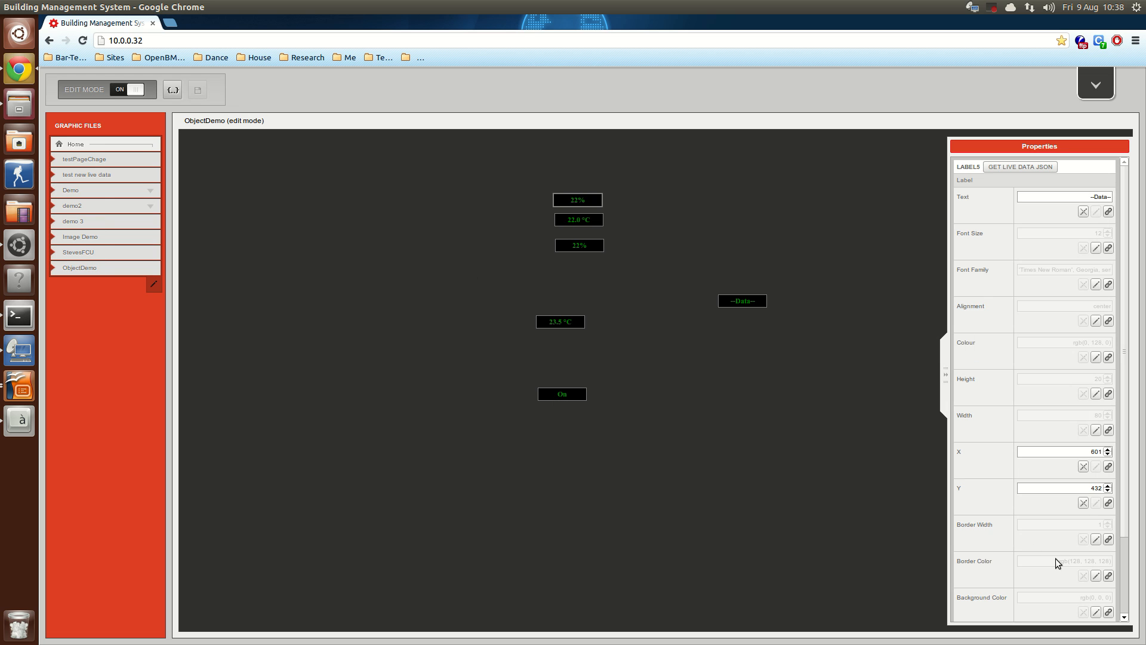
pyautogui.scroll(-3, 1056, 559)
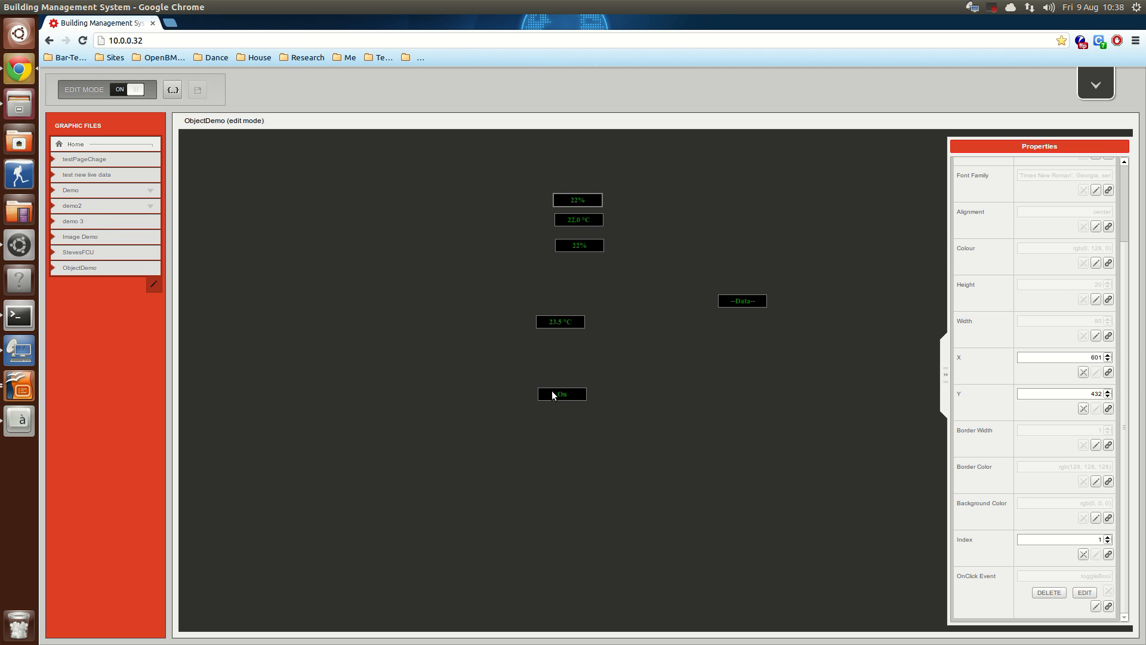
pyautogui.click(1050, 594)
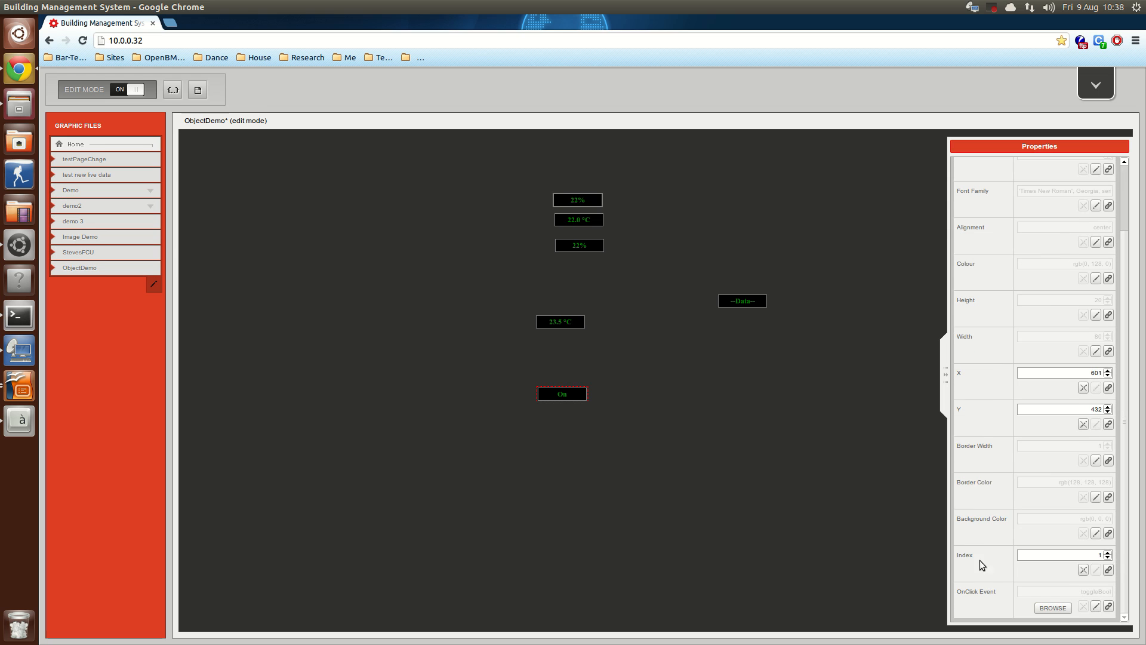
# Step: Give the label a schedule on-click function targeting Sched in the Demo folder on DemoDevice
pyautogui.click(1053, 607)
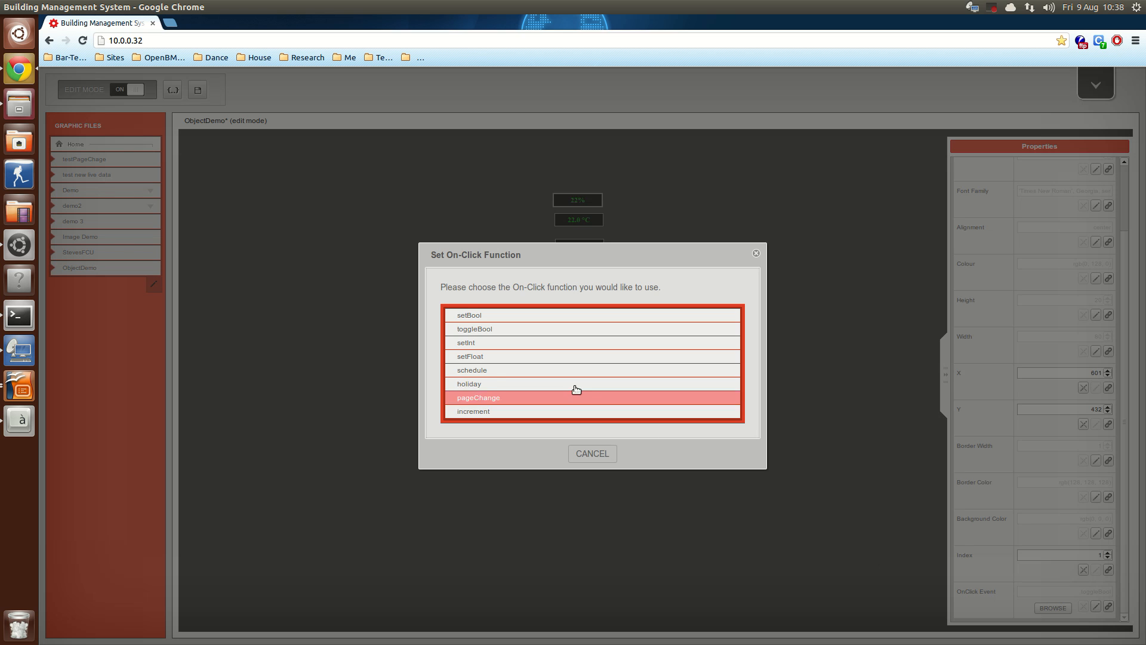
pyautogui.click(521, 371)
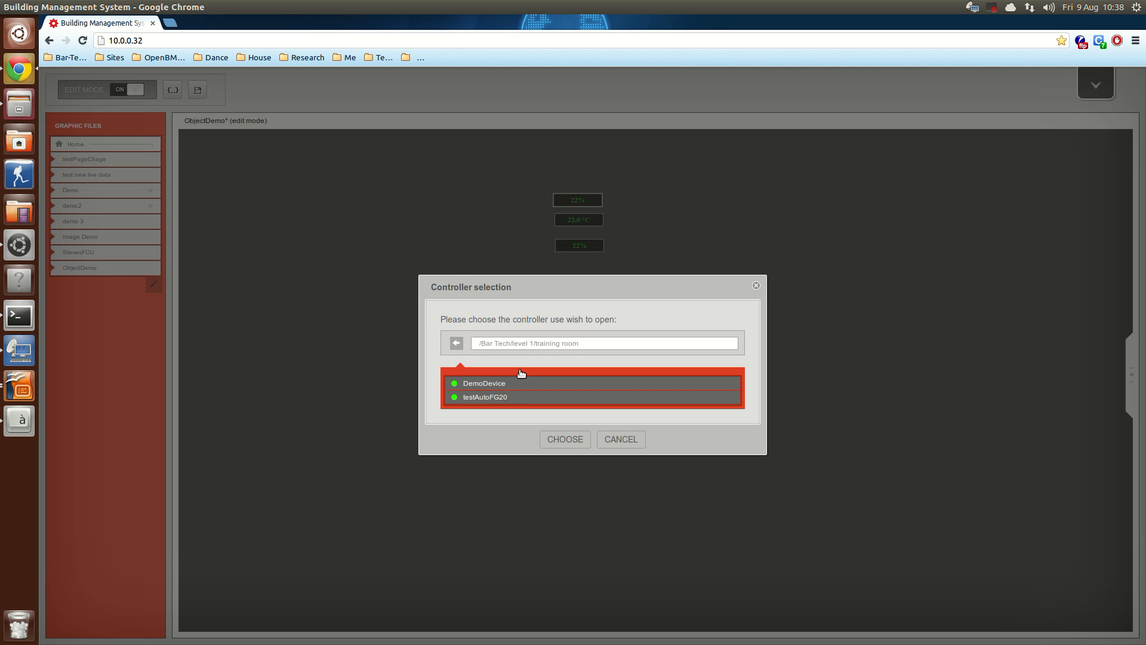
pyautogui.click(512, 384)
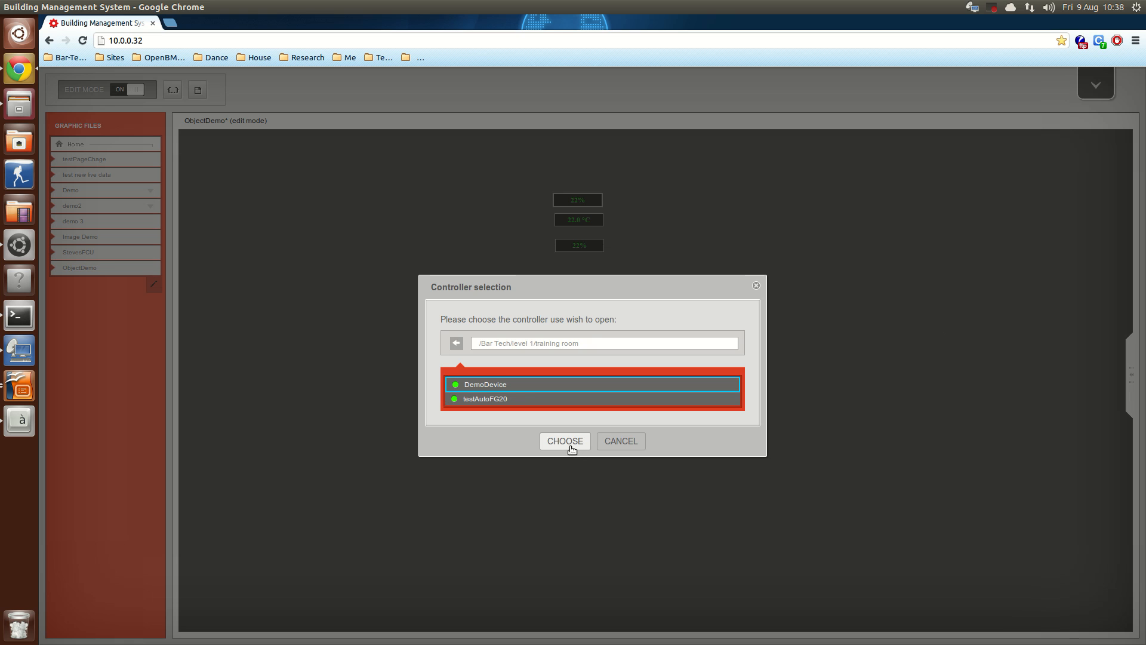
pyautogui.click(565, 446)
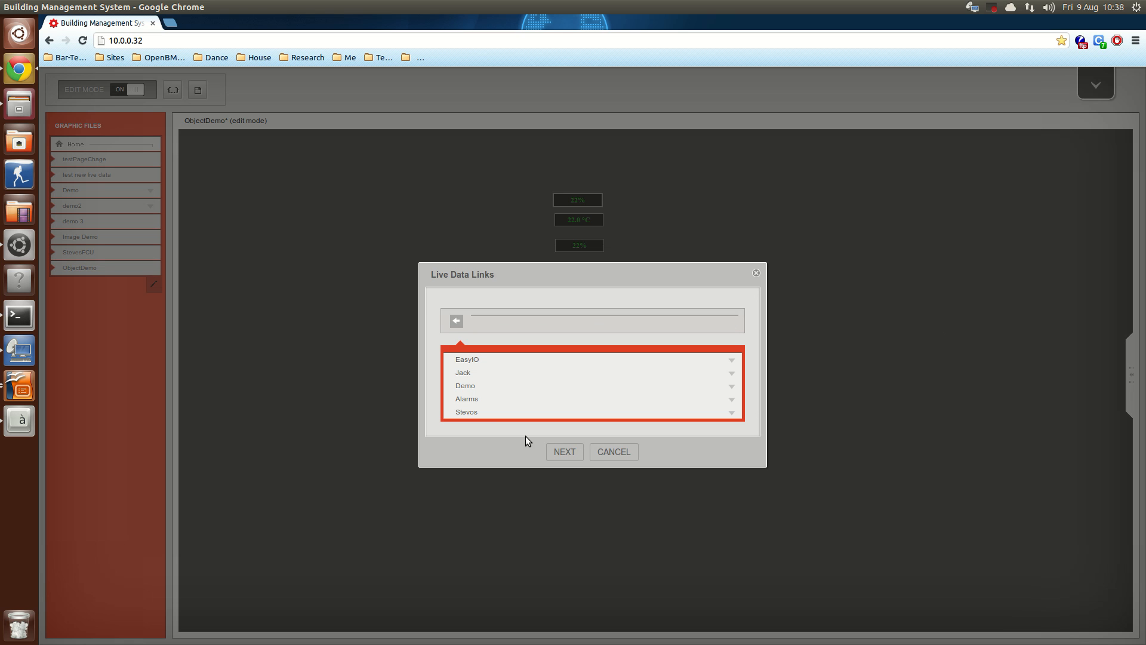
pyautogui.click(475, 387)
pyautogui.click(481, 360)
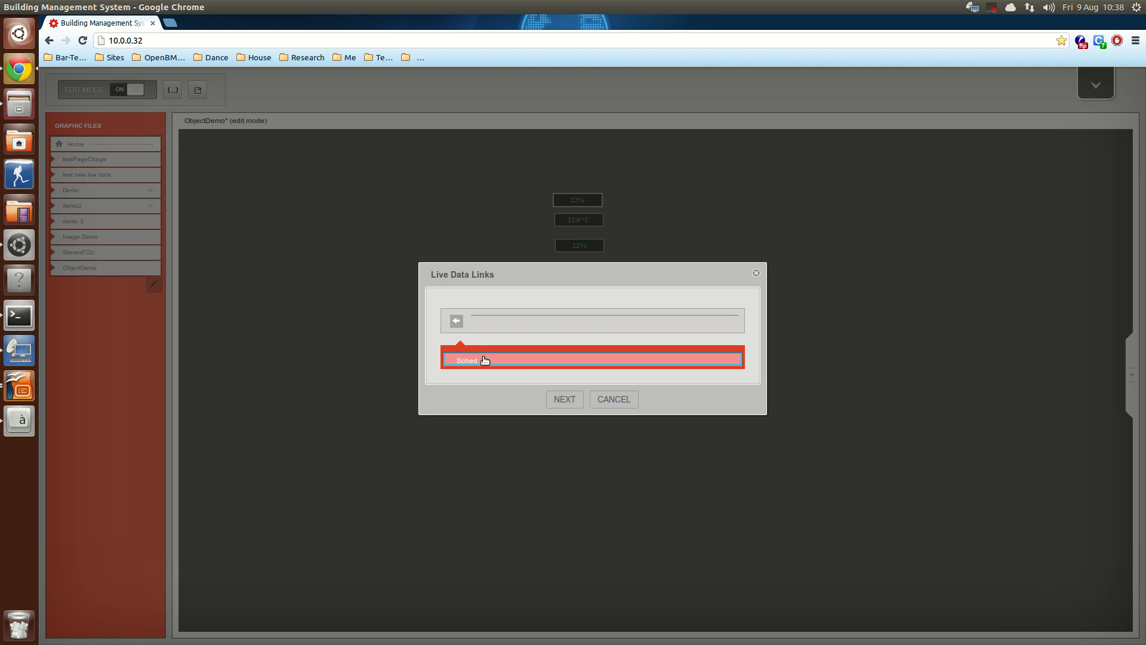
pyautogui.click(564, 399)
# Step: Save the graphic, leave edit mode and open the schedule from the On/Off label
pyautogui.click(197, 89)
pyautogui.click(132, 90)
pyautogui.click(557, 393)
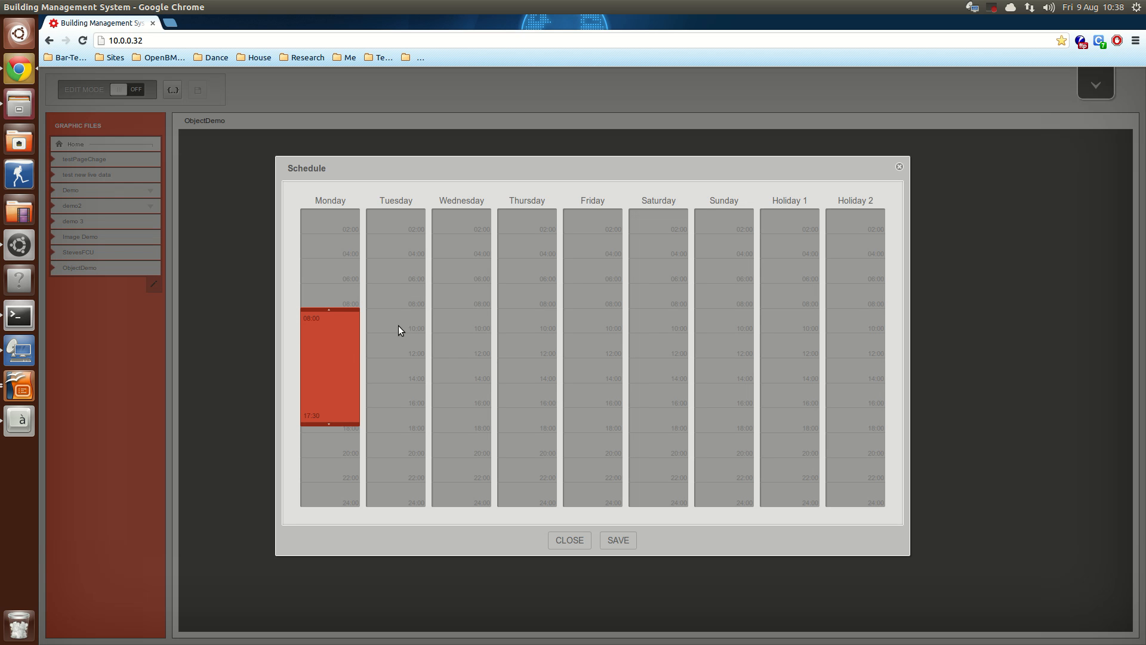
# Step: Shift Monday's scheduled period to about 06:32–15:59 and apply it to the weekdays
pyautogui.click(334, 350)
pyautogui.moveTo(334, 349)
pyautogui.mouseDown()
pyautogui.moveTo(332, 296)
pyautogui.moveTo(332, 327)
pyautogui.mouseUp()
pyautogui.rightClick(324, 268)
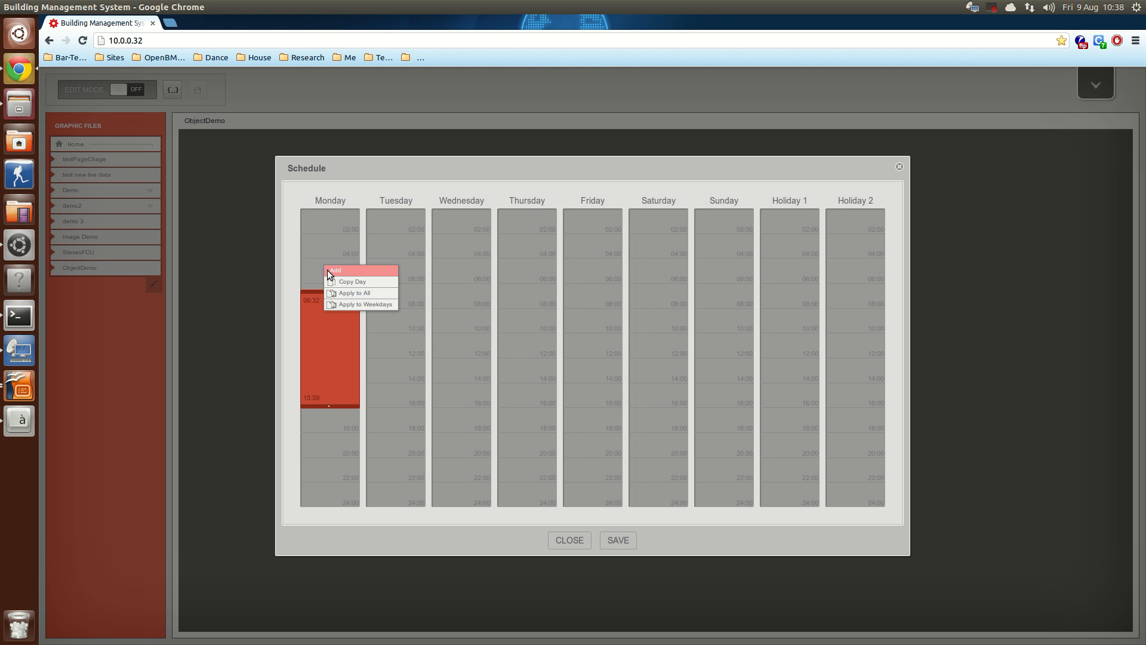
pyautogui.click(374, 305)
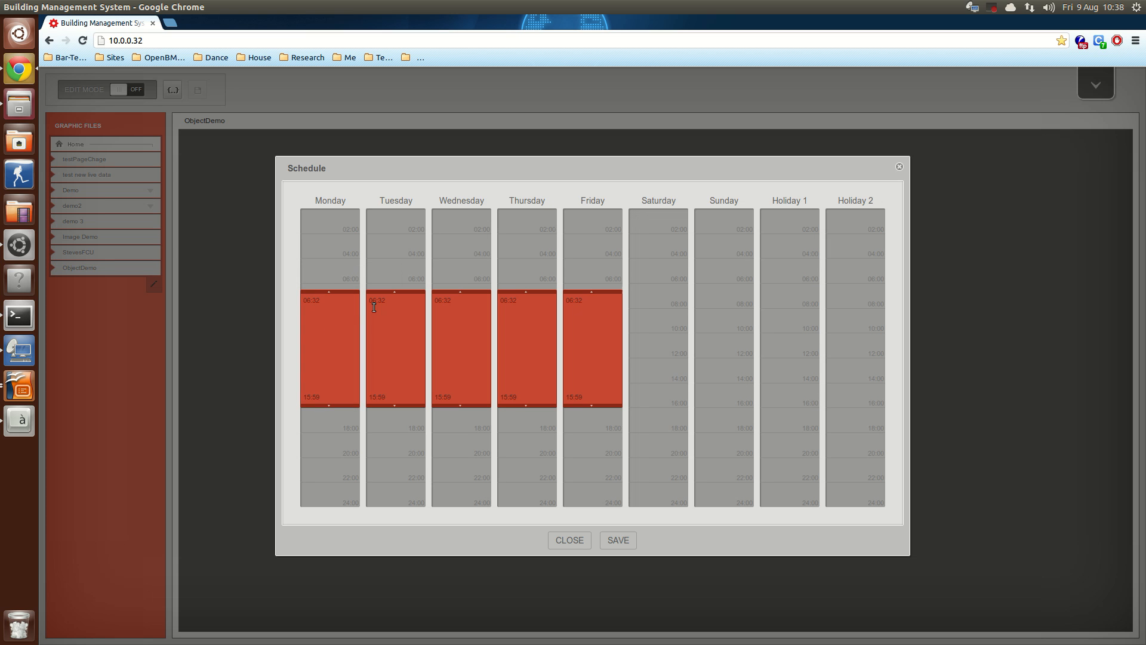
# Step: Apply Monday's schedule to all days, and copy Monday to Holiday 1
pyautogui.rightClick(310, 272)
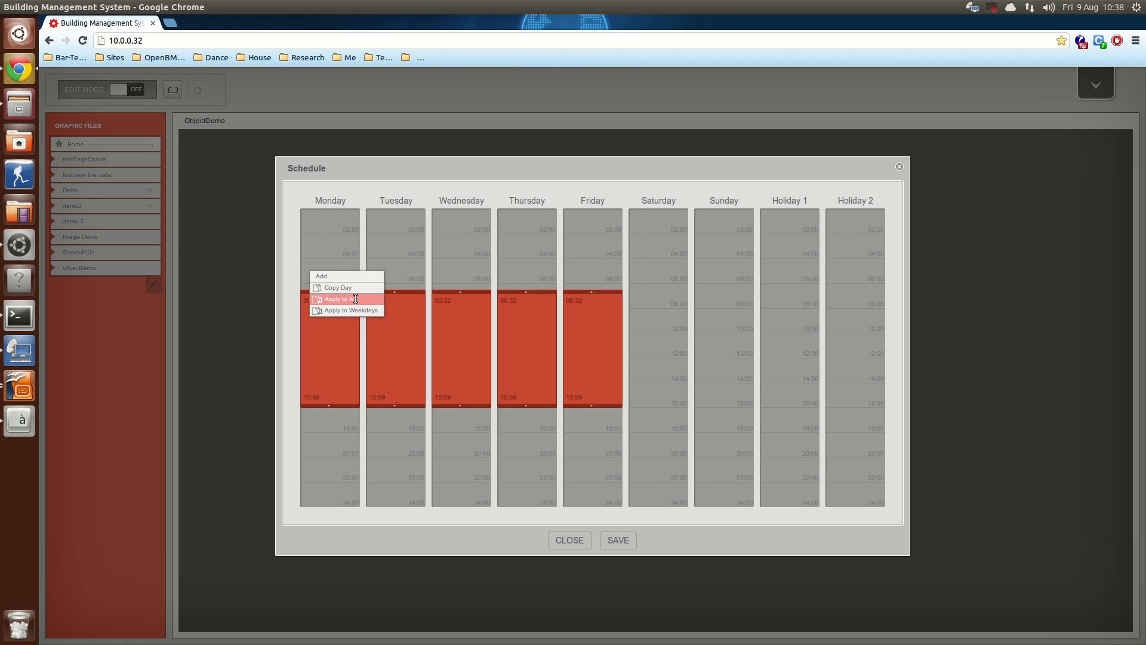
pyautogui.click(356, 298)
pyautogui.rightClick(335, 263)
pyautogui.click(355, 278)
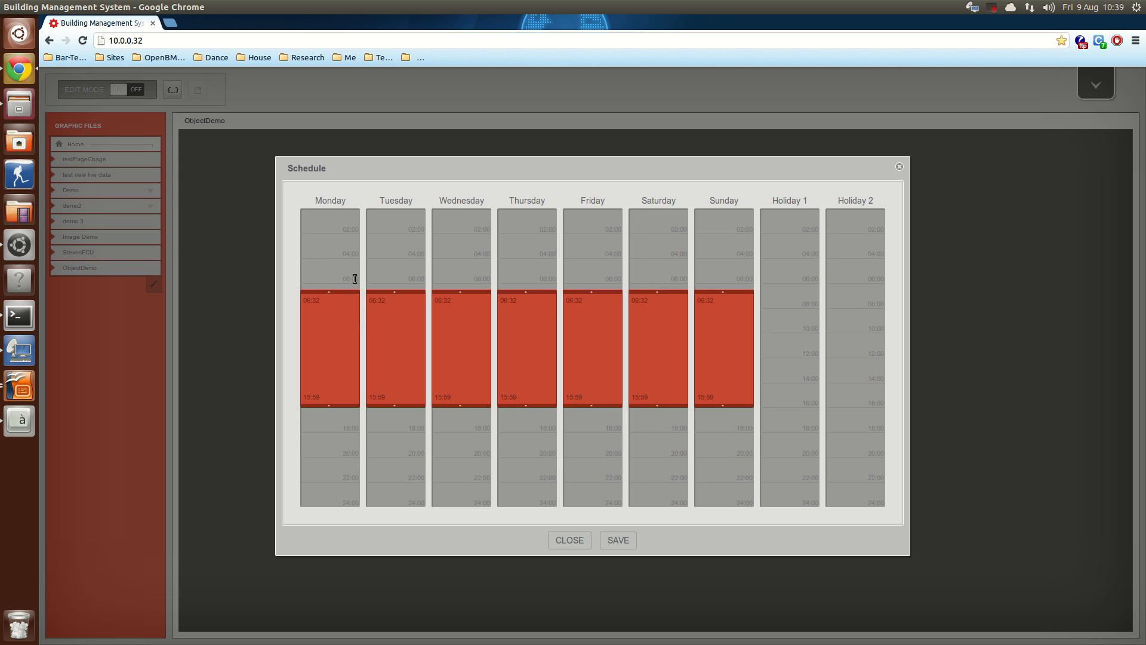
pyautogui.rightClick(802, 285)
pyautogui.click(824, 337)
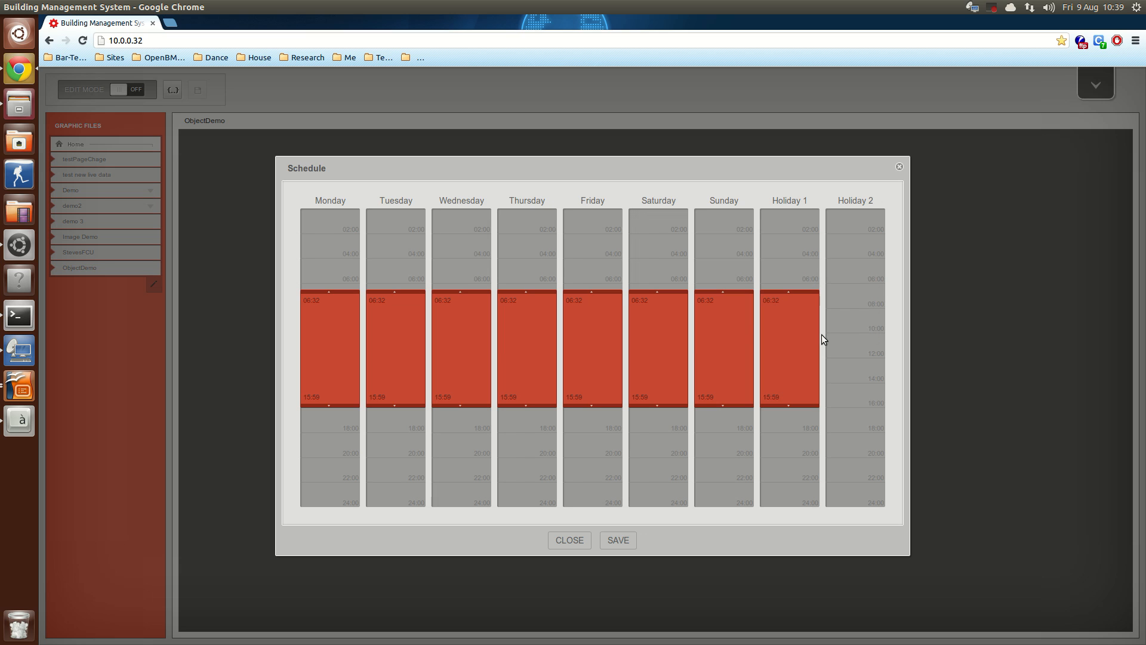
# Step: Delete the scheduled periods on Holiday 1 and on every day from Sunday back to Tuesday
pyautogui.rightClick(789, 344)
pyautogui.moveTo(805, 352); pyautogui.dragTo(803, 344)
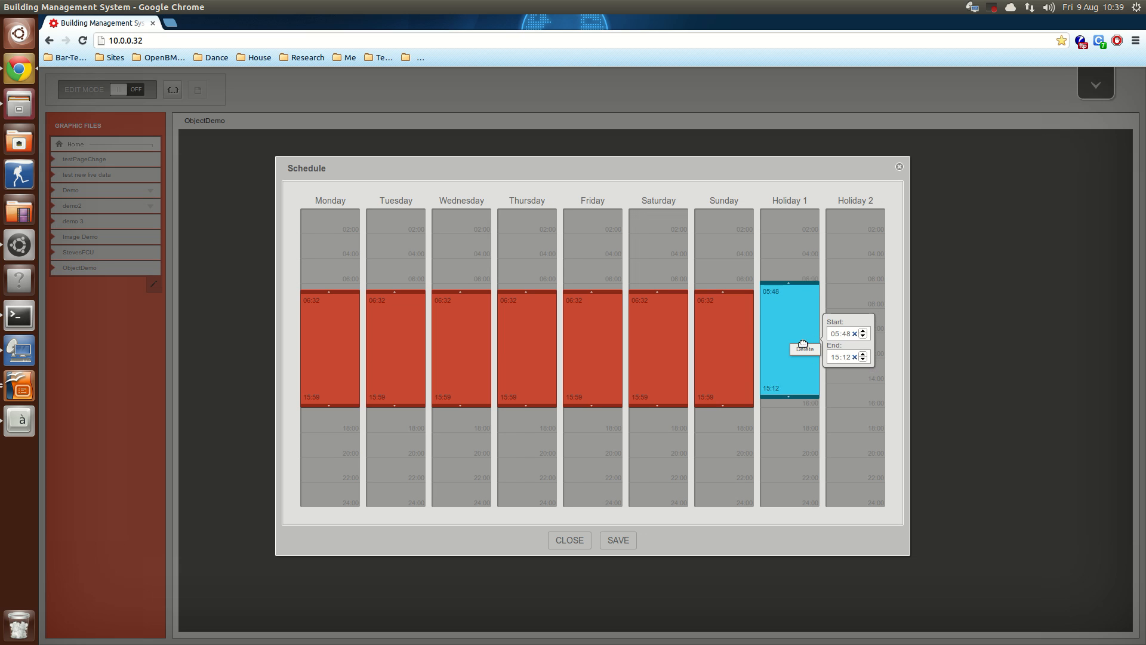
pyautogui.click(803, 349)
pyautogui.rightClick(727, 363)
pyautogui.click(728, 362)
pyautogui.rightClick(652, 360)
pyautogui.click(658, 361)
pyautogui.rightClick(592, 366)
pyautogui.click(591, 365)
pyautogui.rightClick(539, 362)
pyautogui.click(541, 366)
pyautogui.rightClick(457, 360)
pyautogui.click(458, 360)
pyautogui.rightClick(382, 356)
pyautogui.click(392, 360)
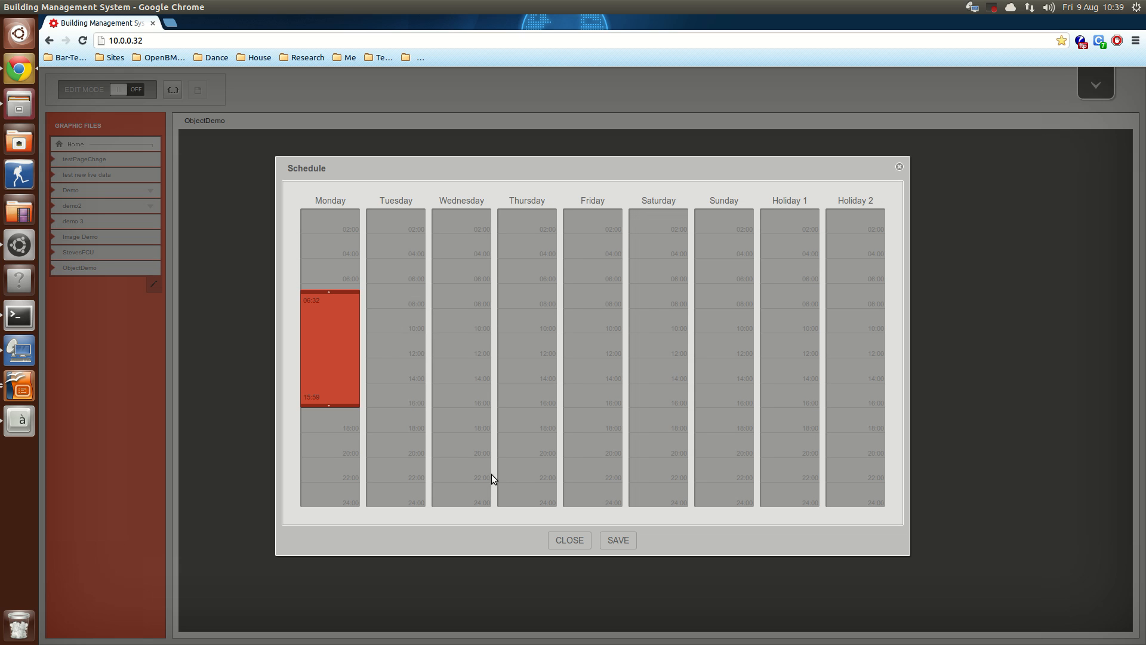
# Step: Save and close the schedule, and reopen it from the label to check the saved period before closing it again
pyautogui.click(618, 540)
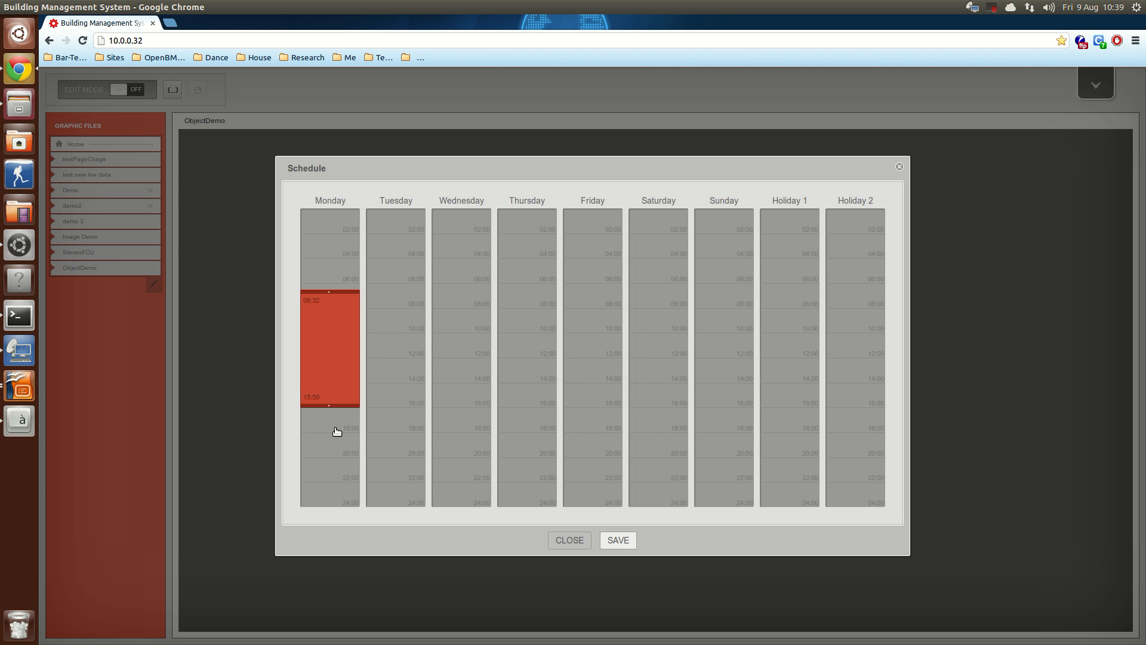
pyautogui.click(561, 536)
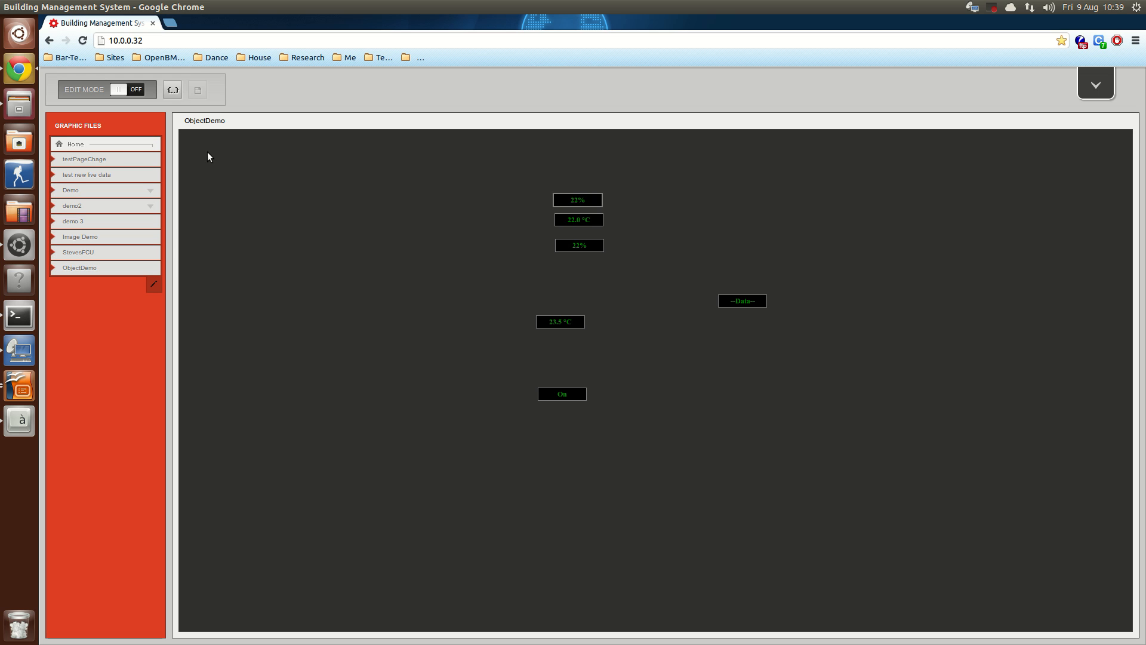
pyautogui.click(553, 393)
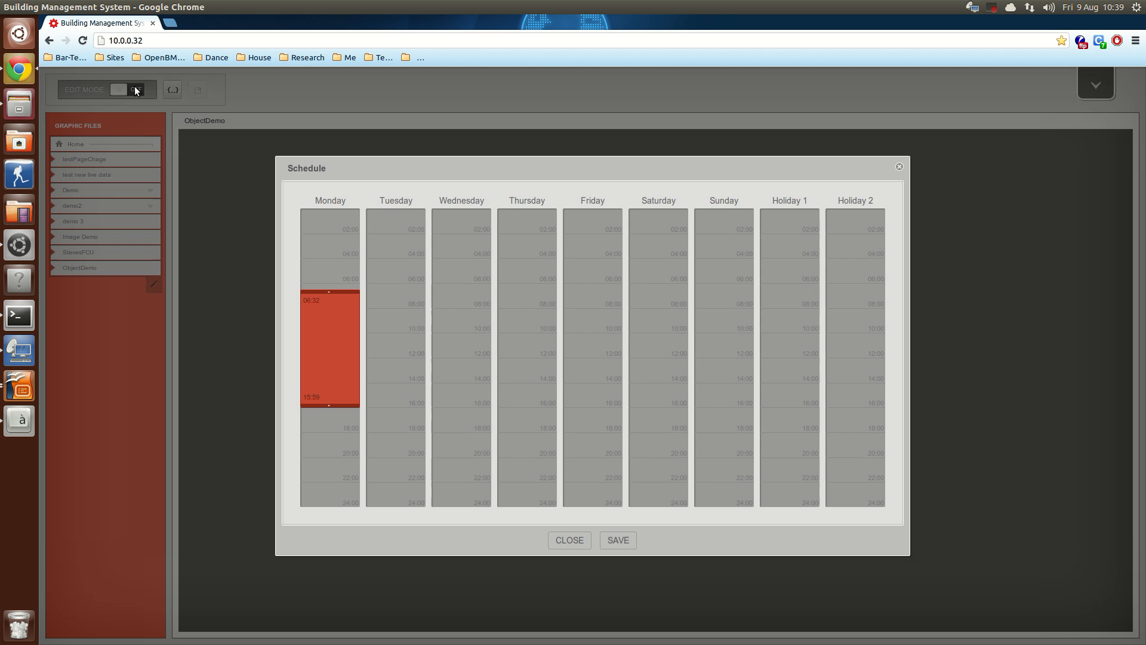
pyautogui.click(568, 541)
# Step: Turn edit mode back on and delete the On/Off label's schedule on-click function
pyautogui.click(121, 89)
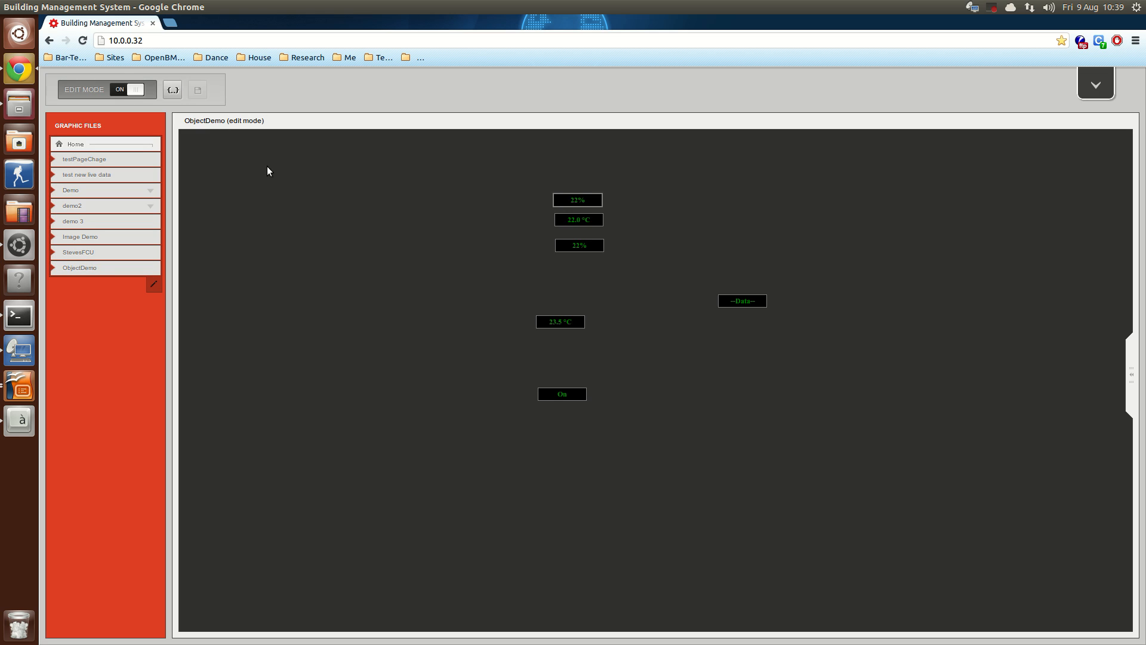
pyautogui.click(549, 395)
pyautogui.click(1049, 609)
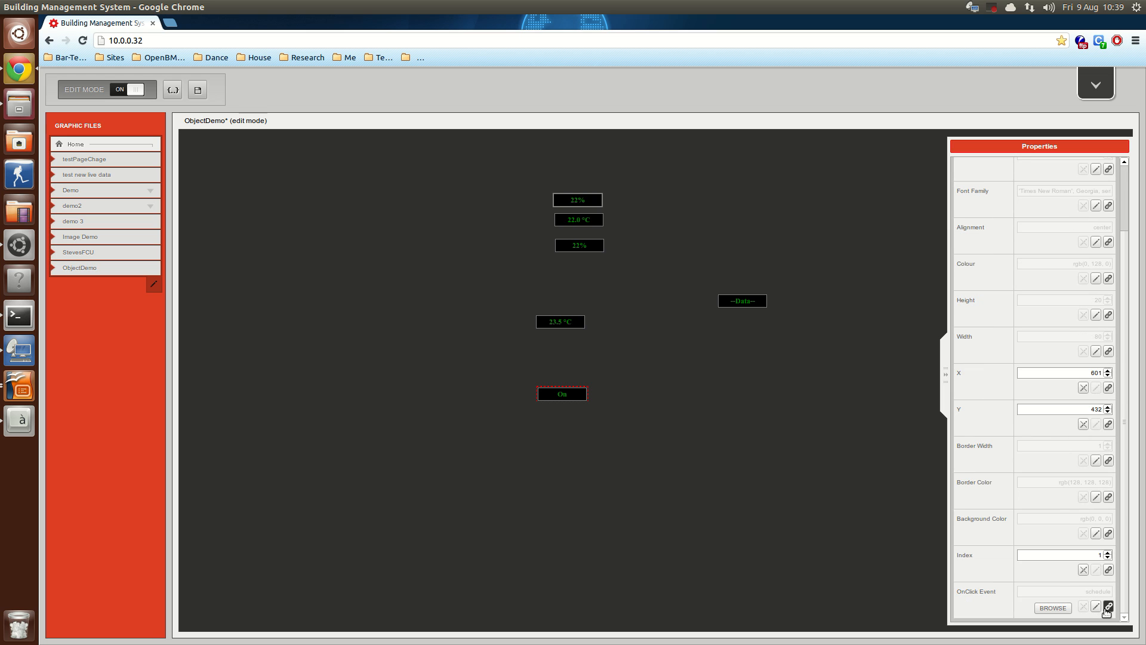
pyautogui.click(1107, 607)
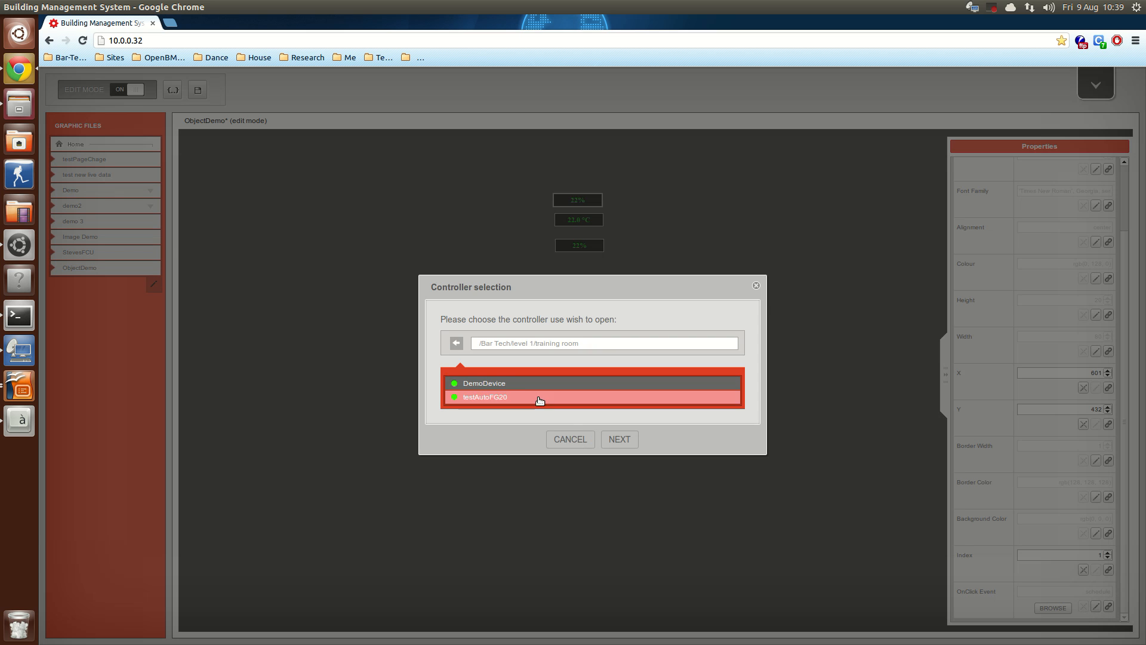
pyautogui.click(570, 439)
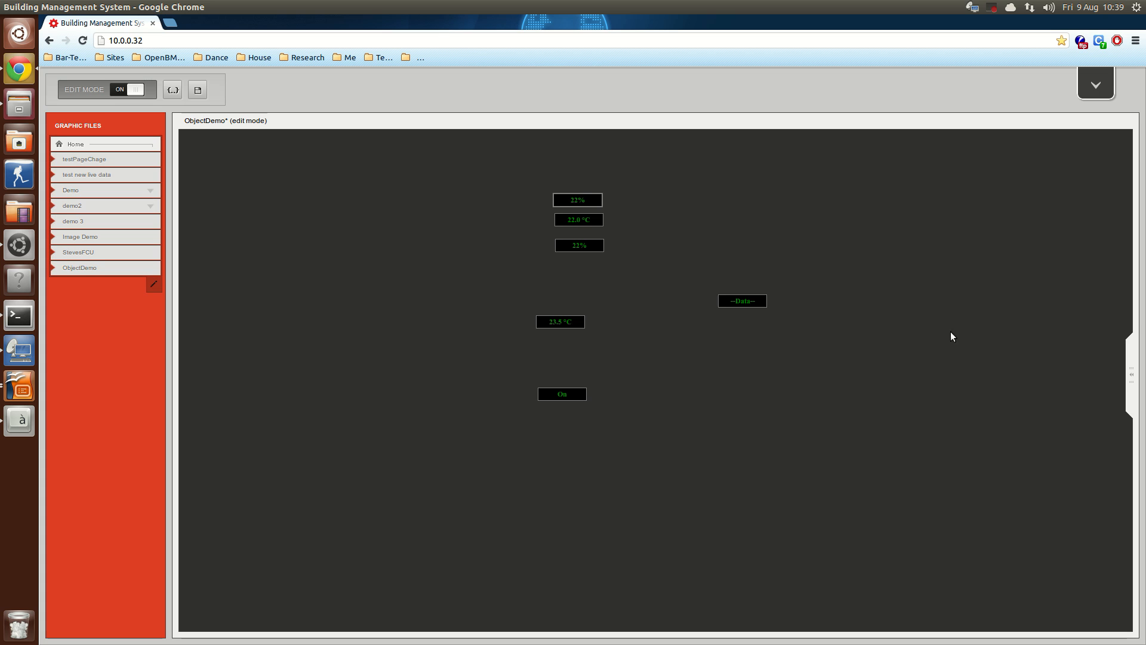
# Step: Give the On/Off label a pageChange on-click function that opens the Demo graphics page
pyautogui.click(582, 396)
pyautogui.click(1044, 609)
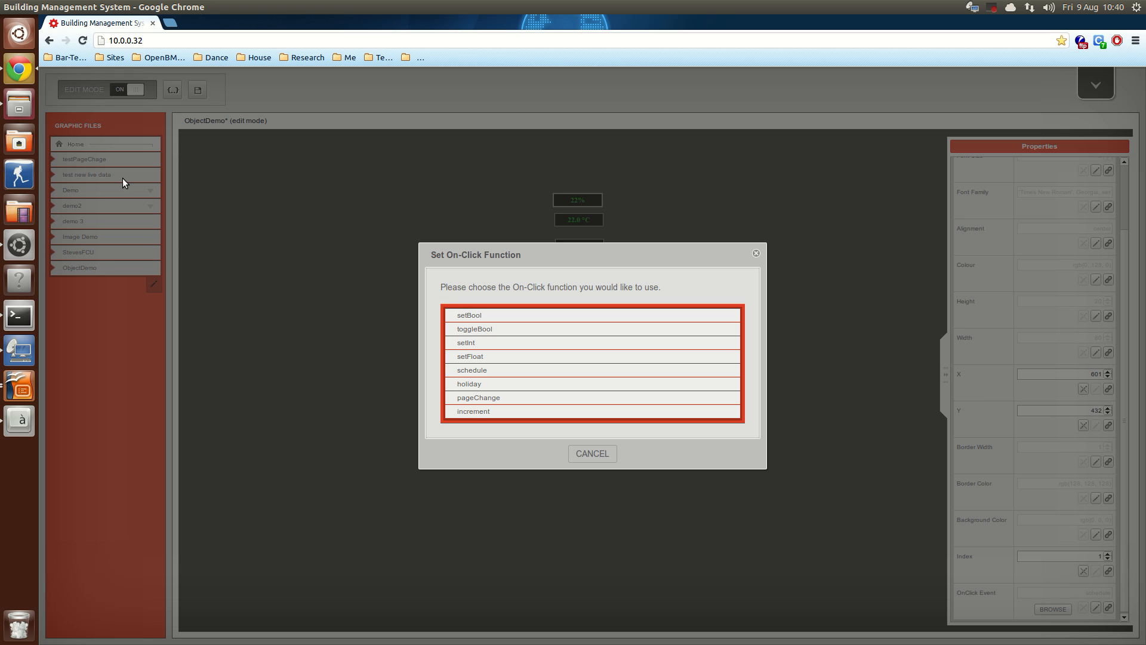
pyautogui.click(504, 404)
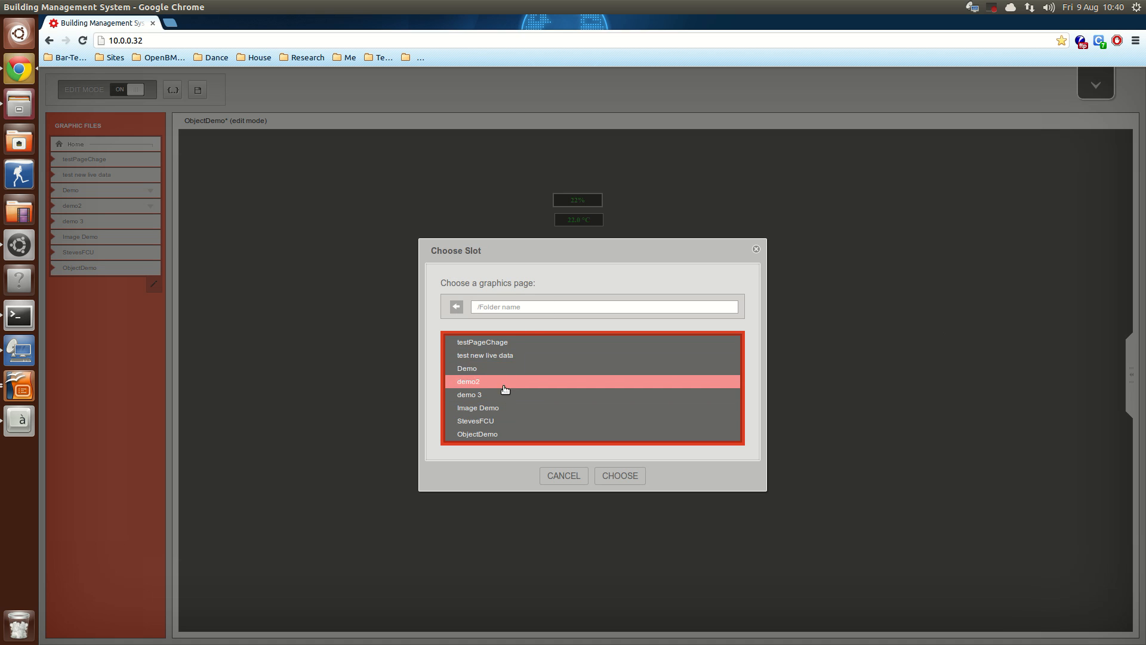
pyautogui.click(474, 373)
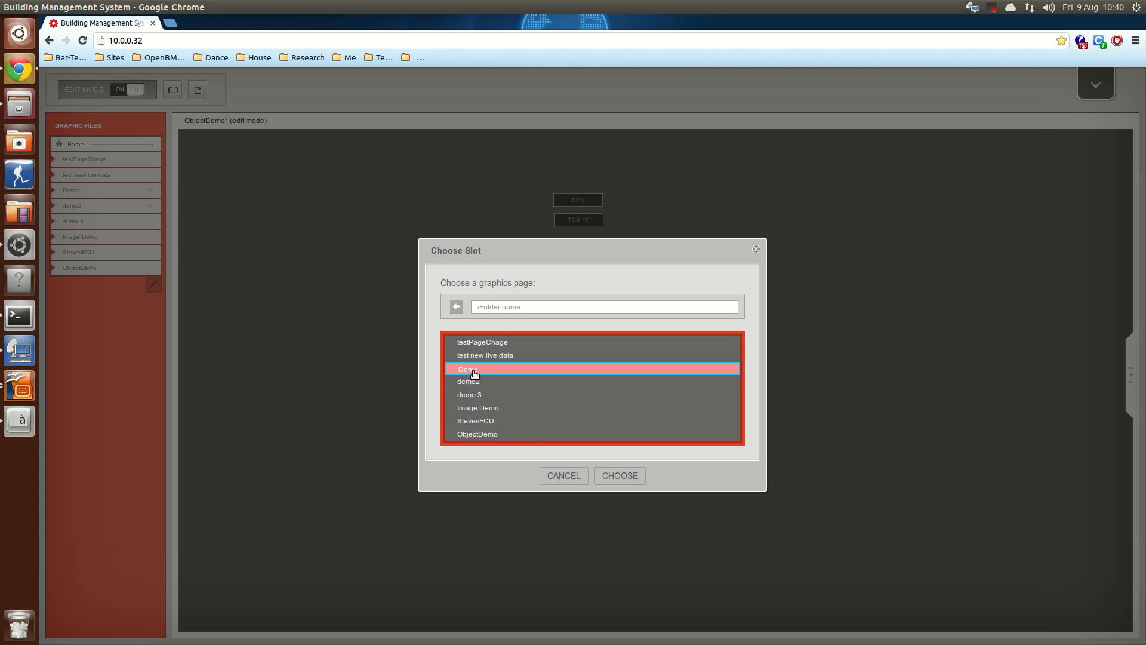
pyautogui.click(621, 477)
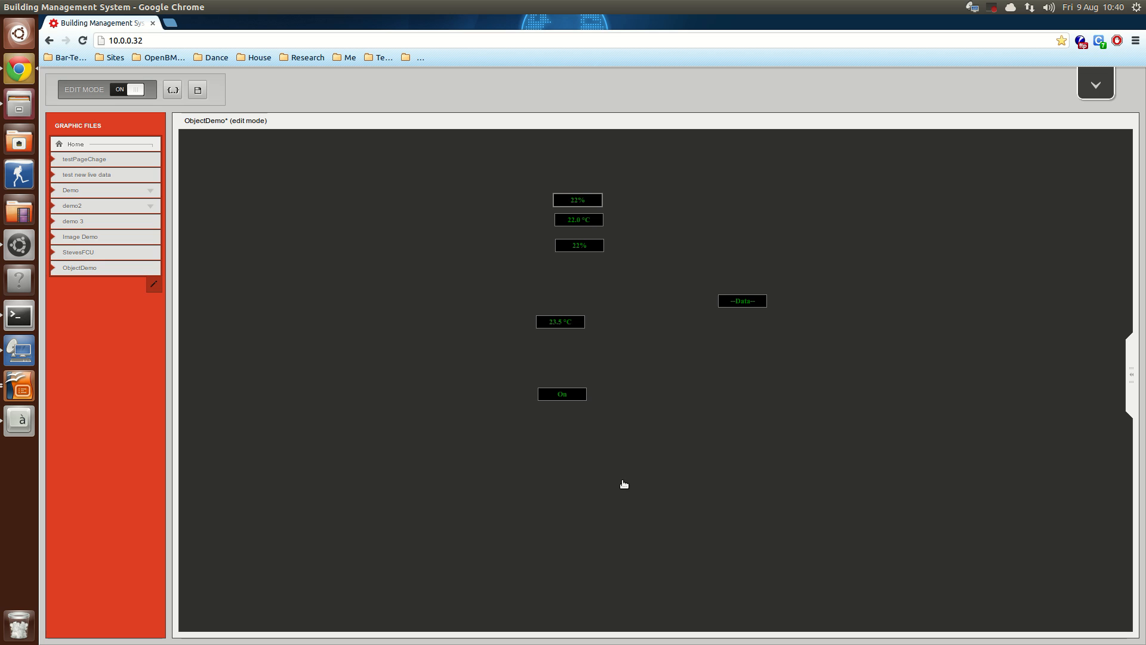
# Step: Save the graphic, turn edit mode off, test the On/Off label's page change, and return to ObjectDemo
pyautogui.click(198, 90)
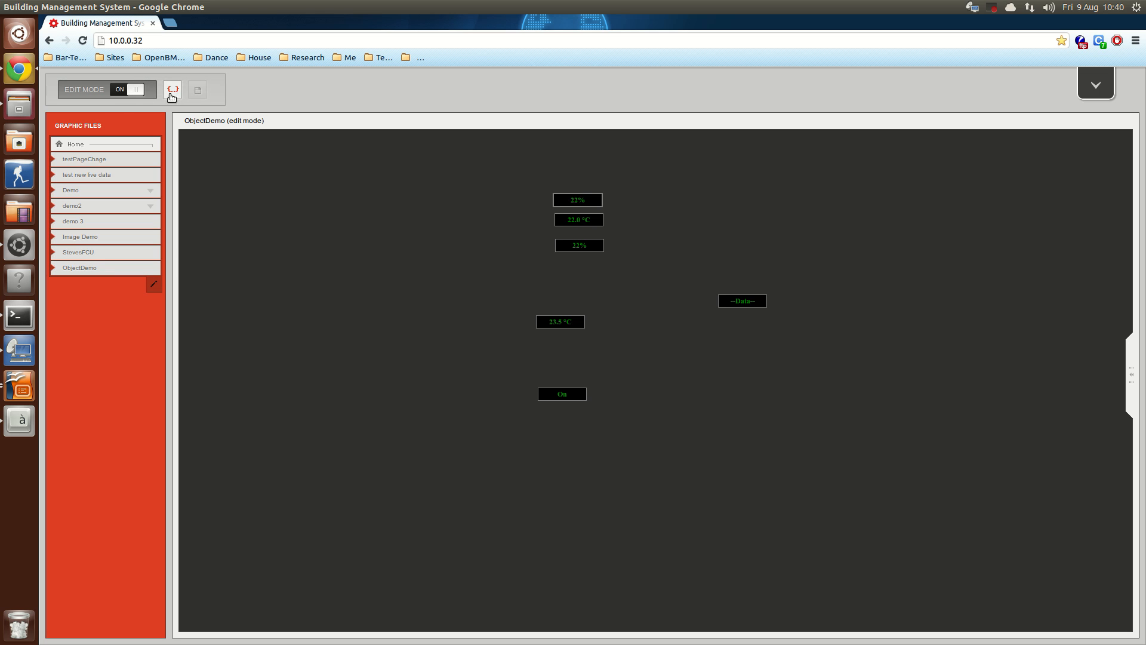
pyautogui.click(127, 90)
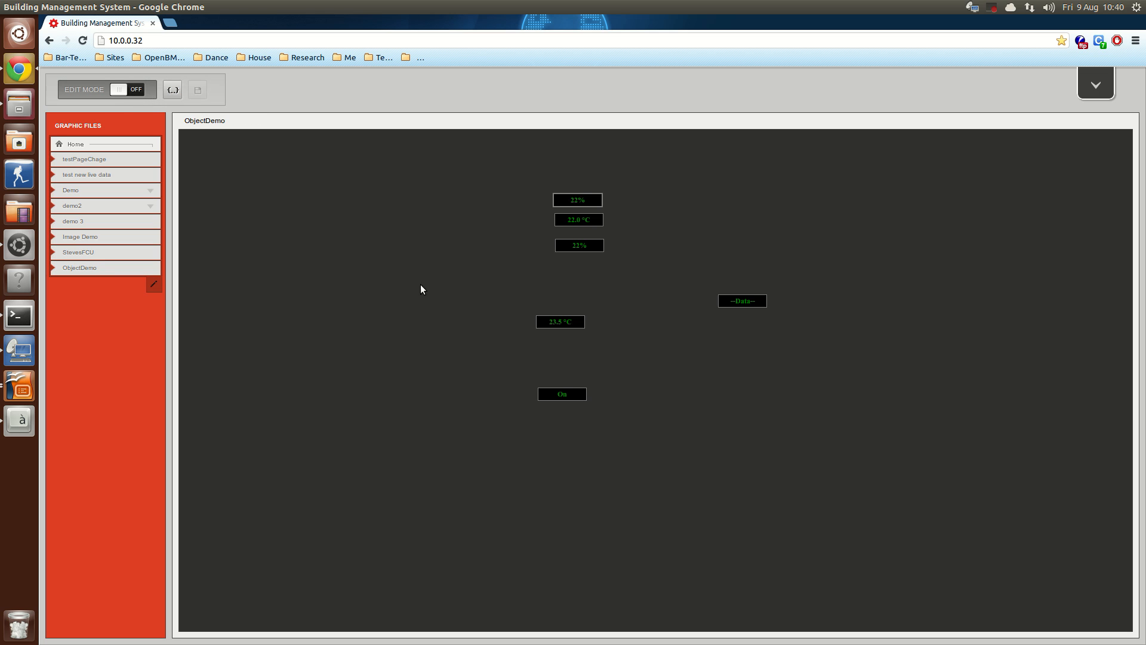
pyautogui.click(562, 393)
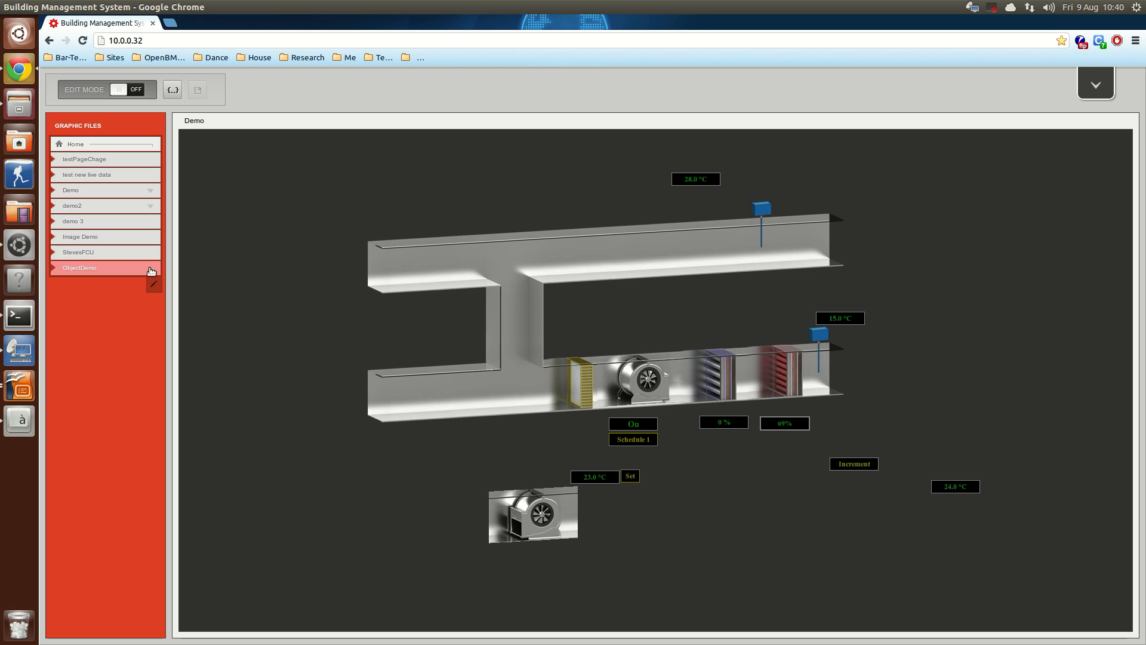
pyautogui.click(143, 272)
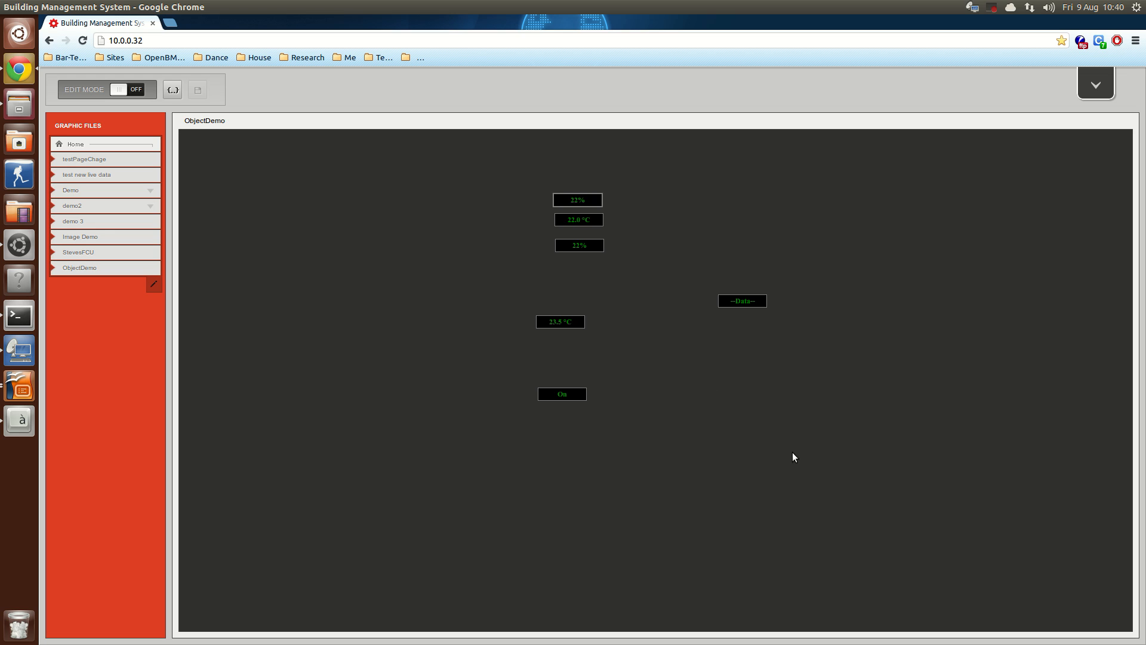
# Step: Turn edit mode back on for ObjectDemo and select the On/Off label
pyautogui.click(127, 90)
pyautogui.click(563, 399)
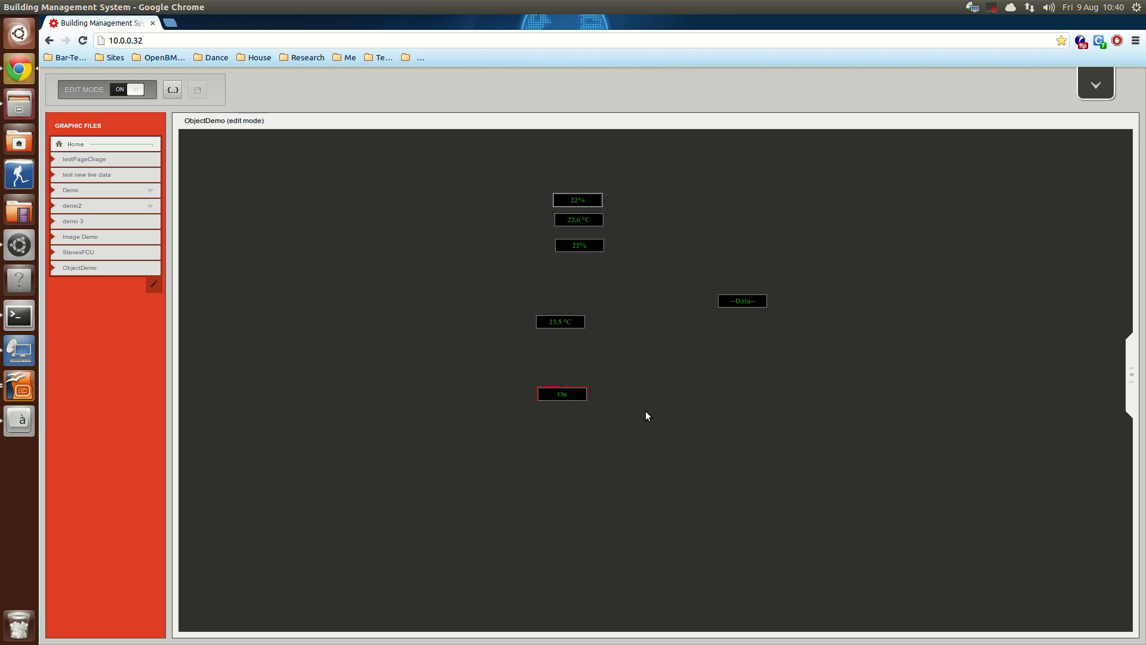
pyautogui.rightClick(1128, 377)
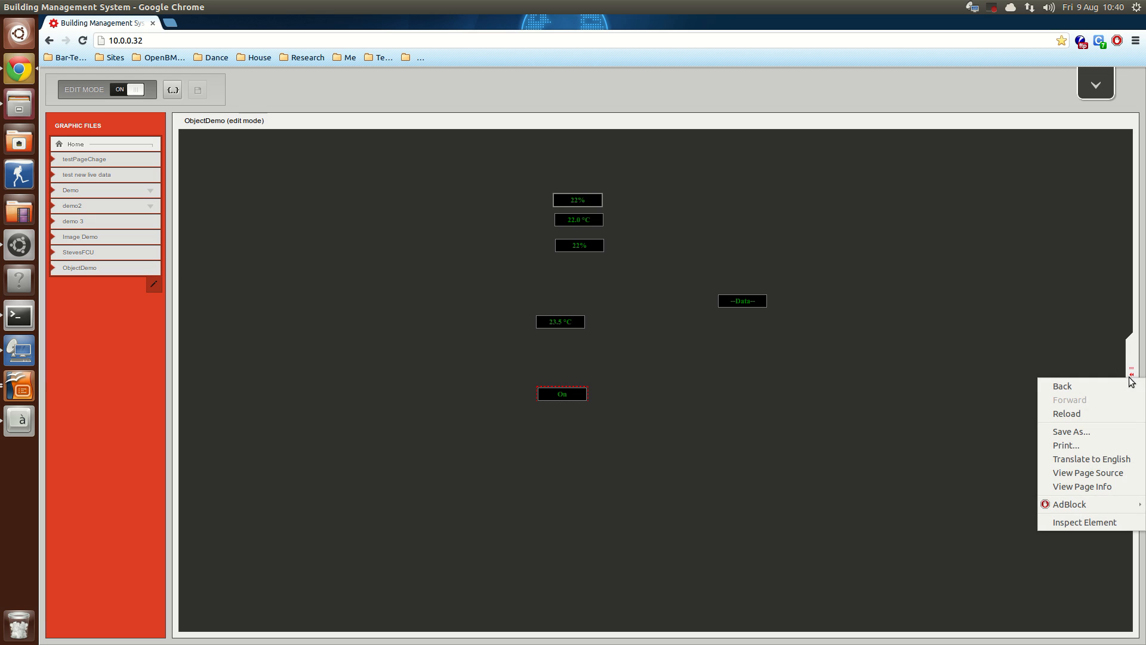
pyautogui.press('Escape')
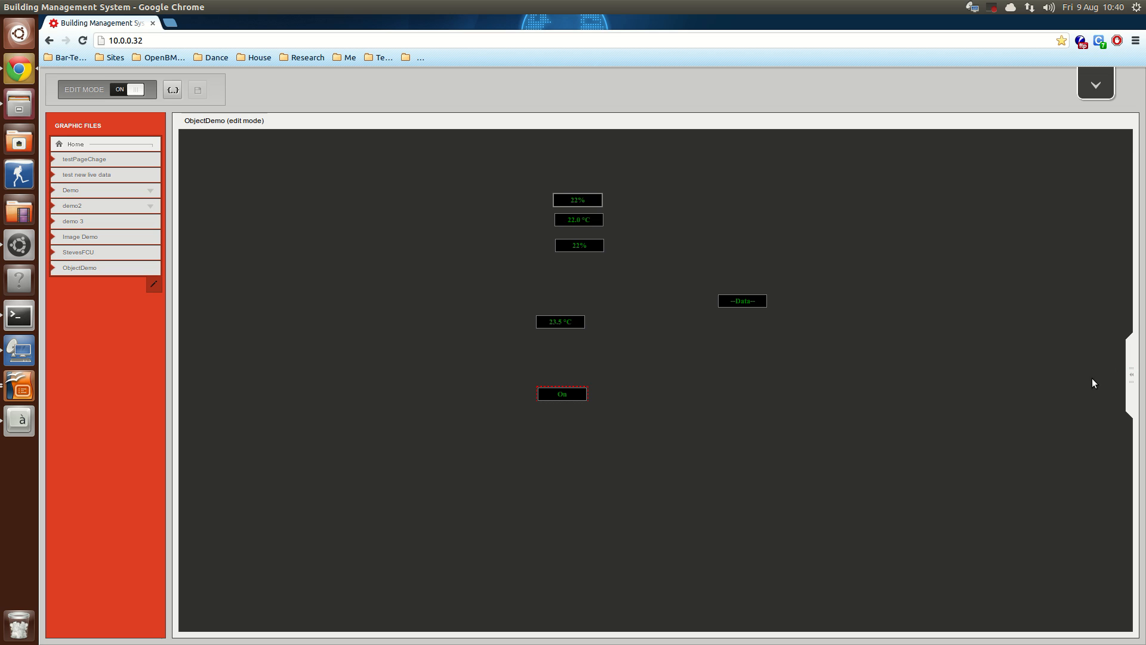
pyautogui.click(1130, 382)
pyautogui.click(556, 323)
pyautogui.click(567, 396)
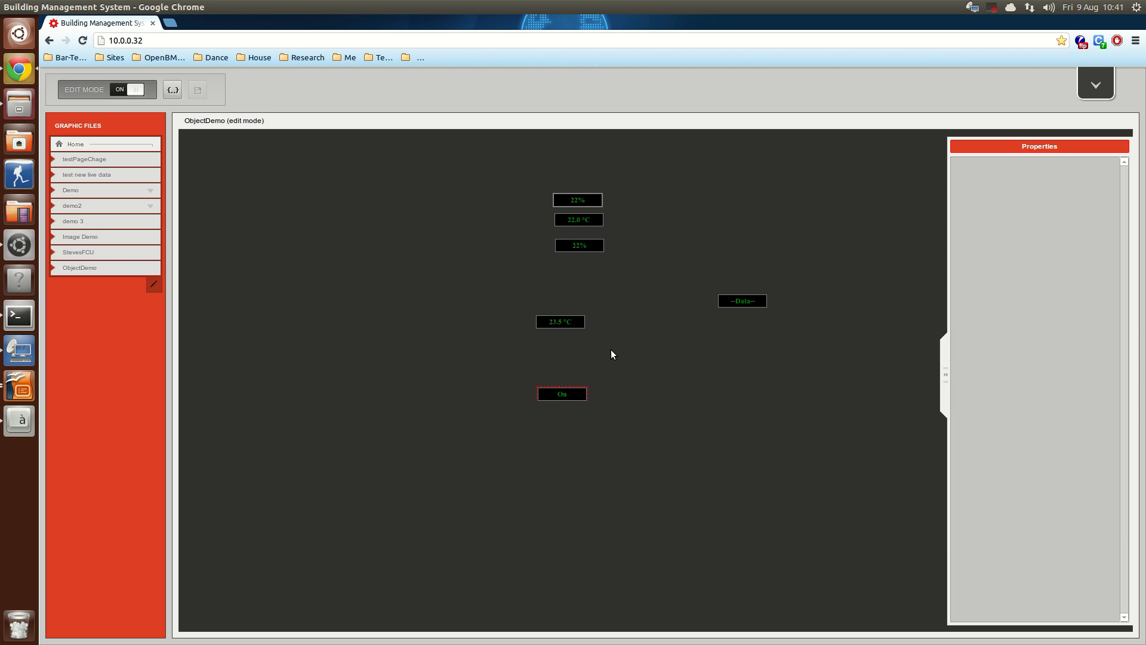
pyautogui.click(740, 303)
pyautogui.click(546, 322)
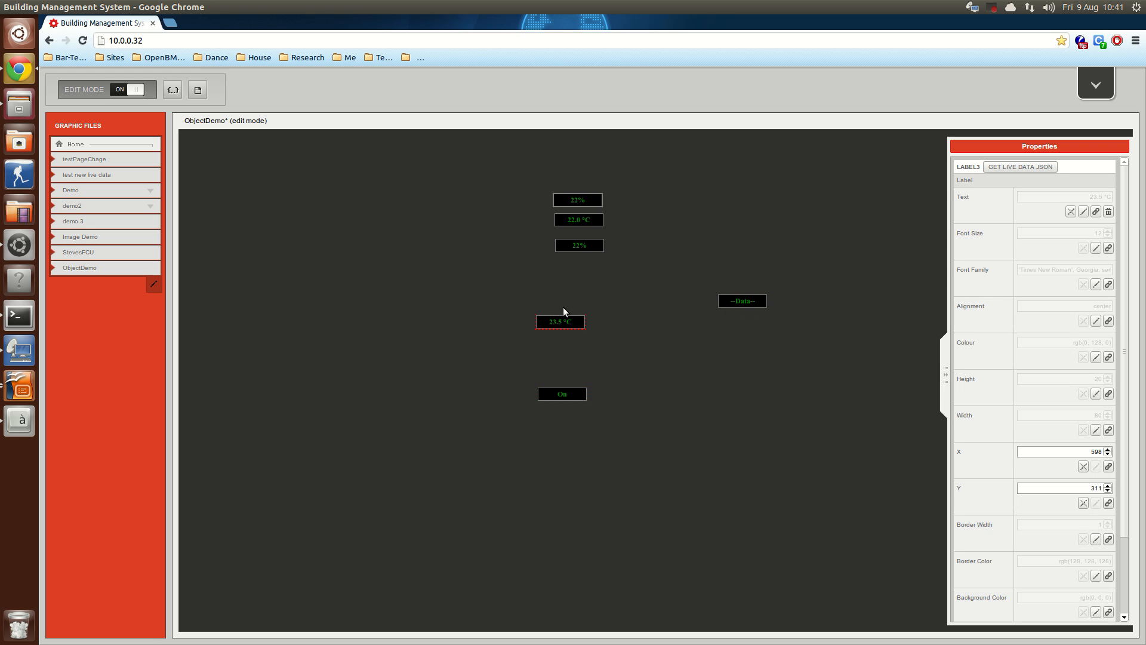
pyautogui.click(581, 249)
pyautogui.rightClick(567, 396)
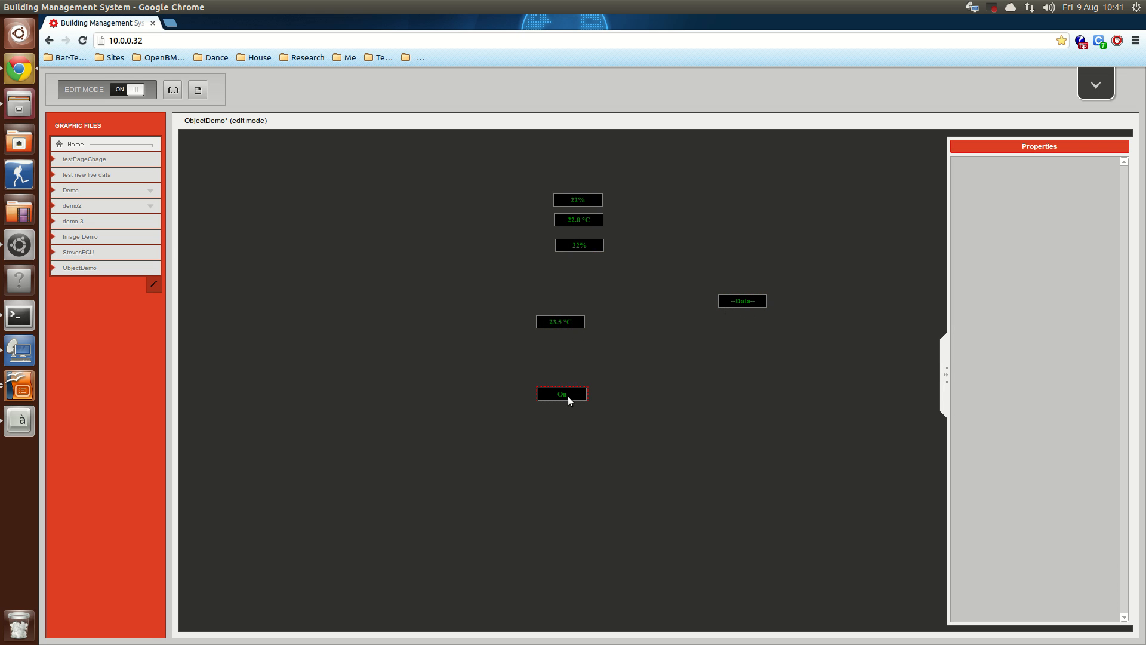
pyautogui.moveTo(590, 493)
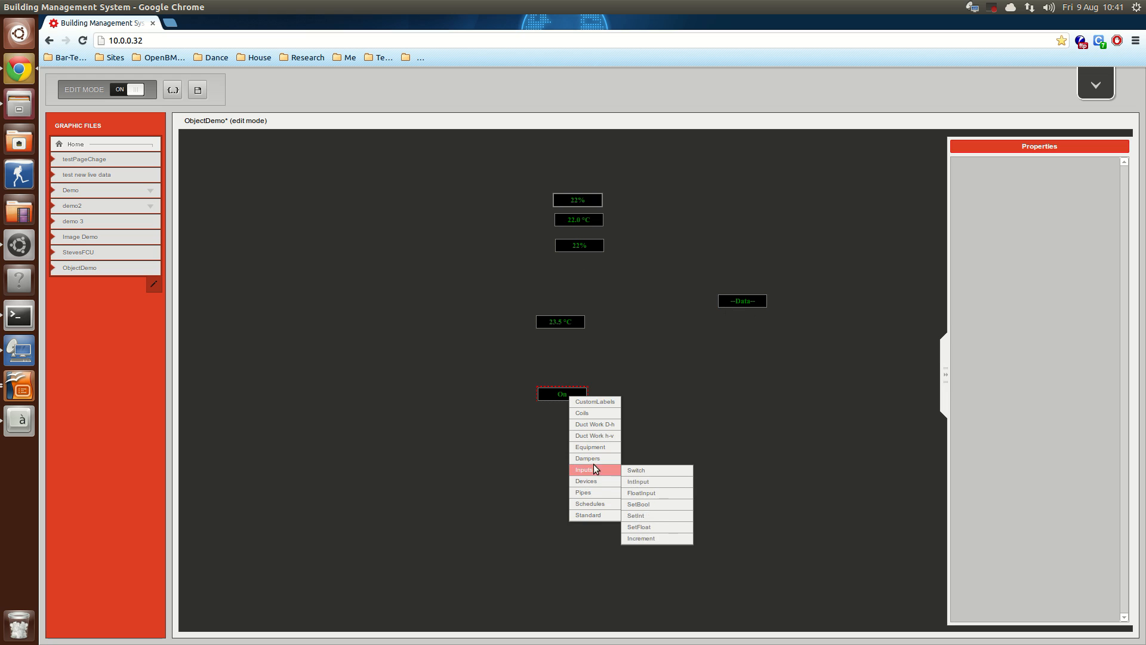
pyautogui.click(525, 403)
pyautogui.rightClick(544, 392)
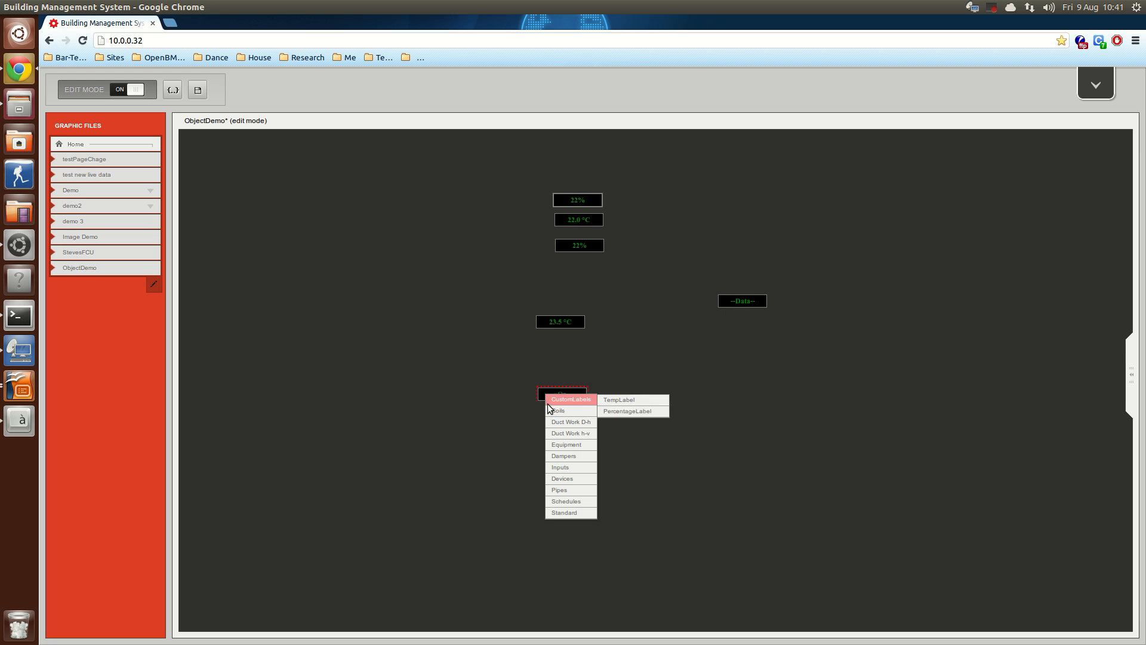
pyautogui.click(515, 406)
# Step: Add a new standard label just below and to the right of the On/Off label
pyautogui.rightClick(648, 403)
pyautogui.moveTo(667, 417)
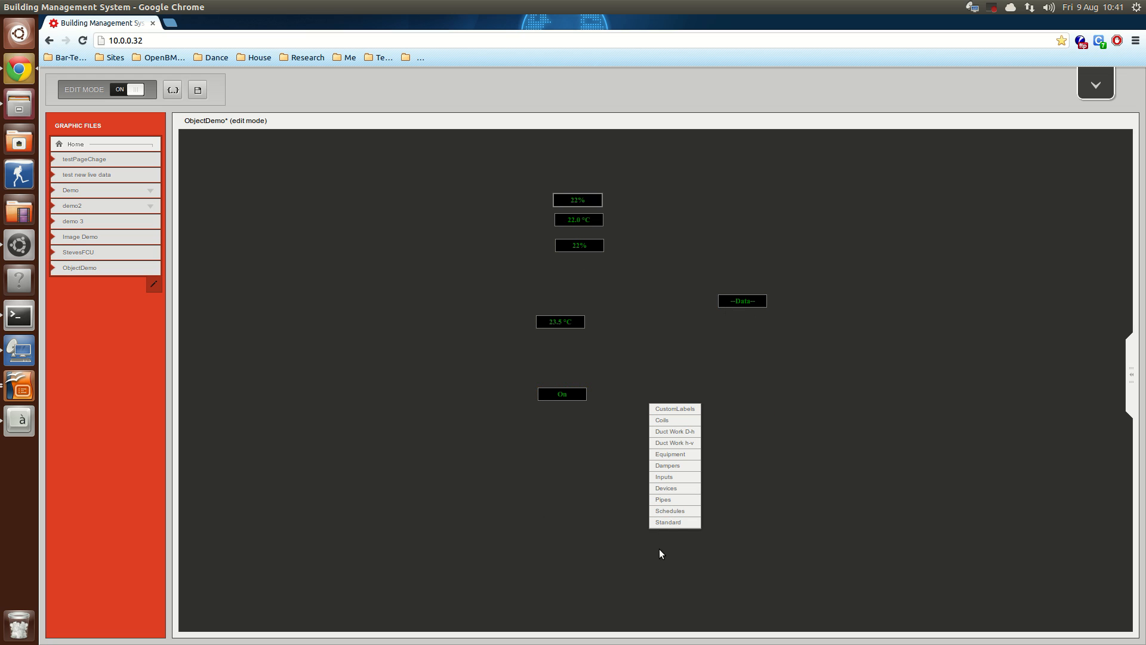
pyautogui.moveTo(673, 523)
pyautogui.click(714, 522)
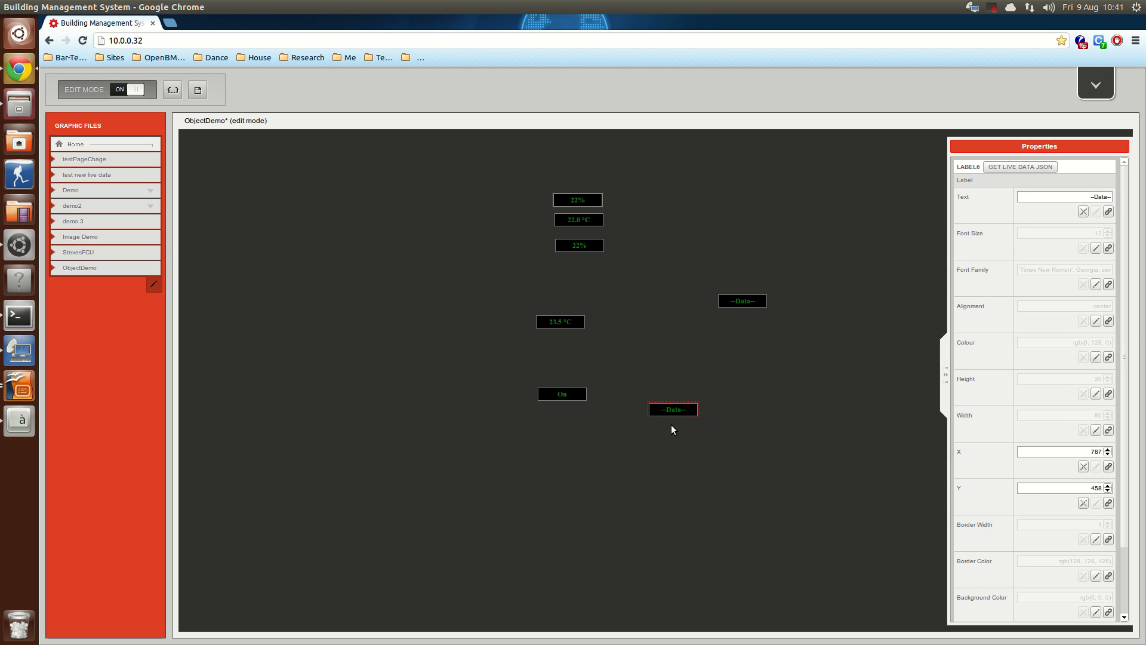
# Step: Assign the new label an increment on-click function linked to output 1 - out of /app/Demo/SP on the DemoDevice controller
pyautogui.scroll(-2, 1112, 611)
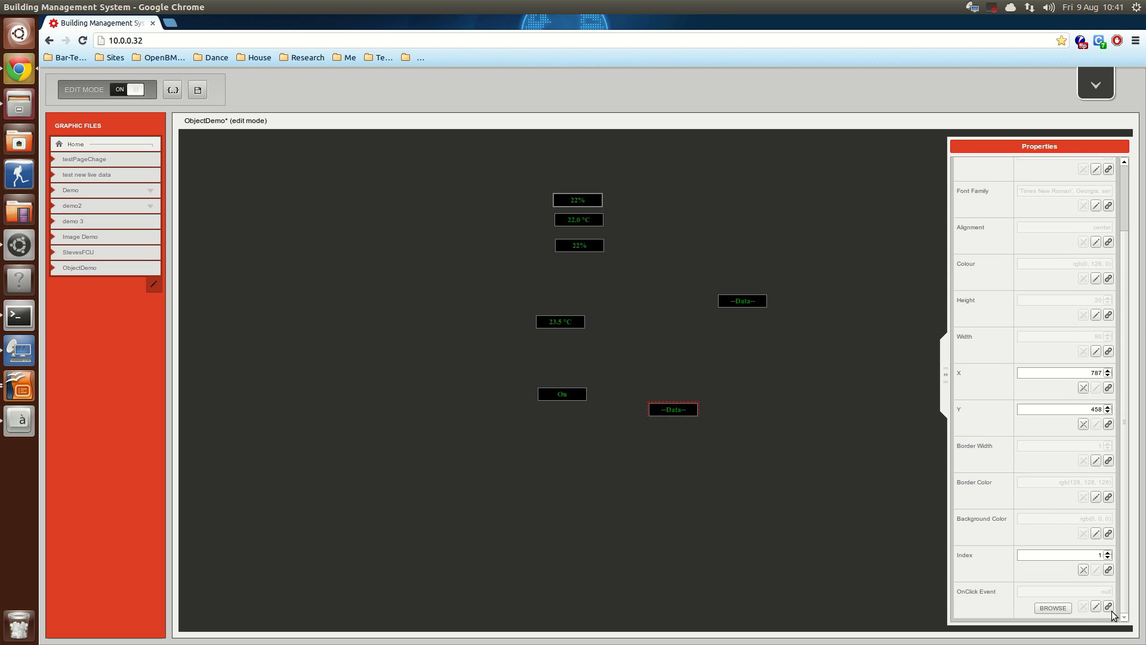
pyautogui.click(1053, 607)
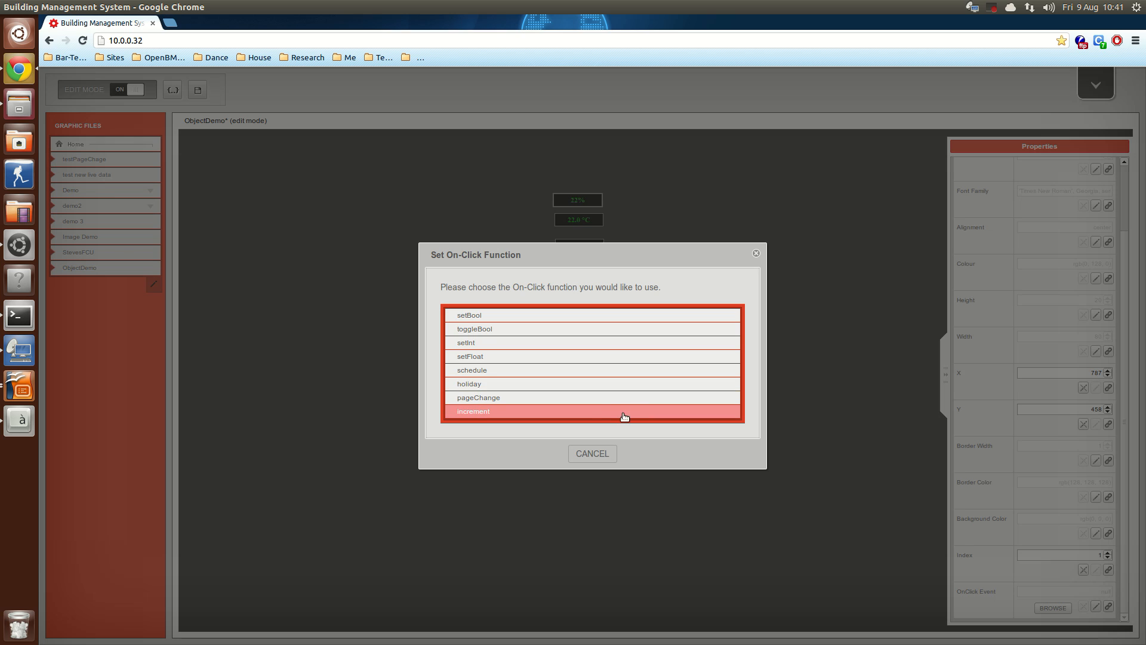
pyautogui.click(599, 412)
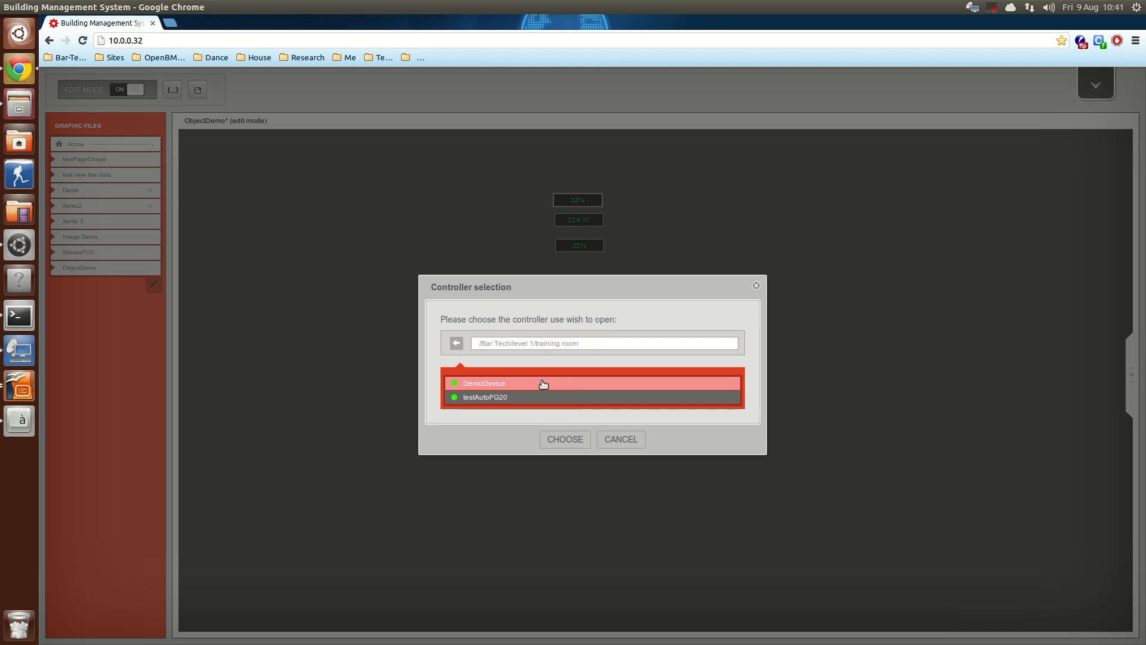
pyautogui.click(565, 445)
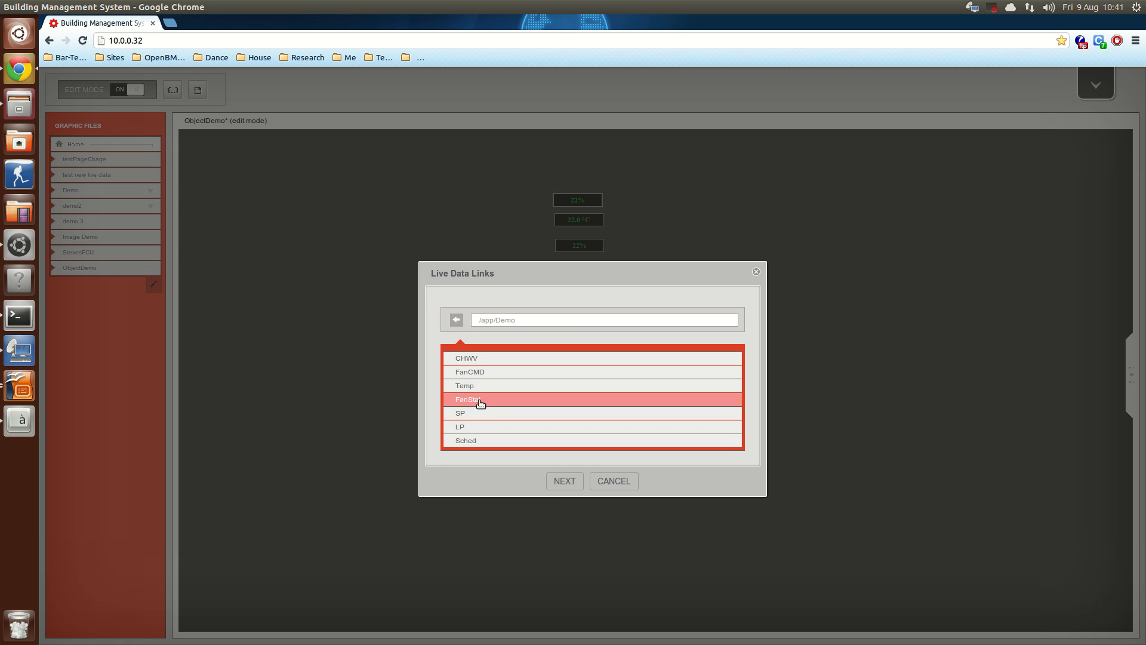
pyautogui.click(477, 413)
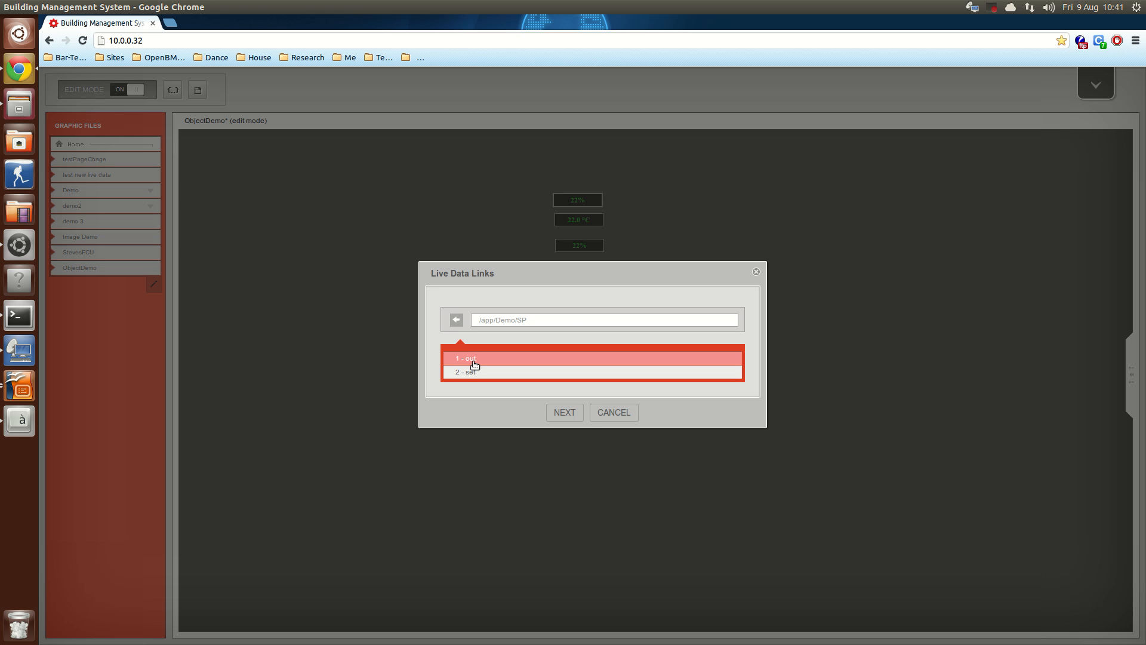
pyautogui.click(474, 360)
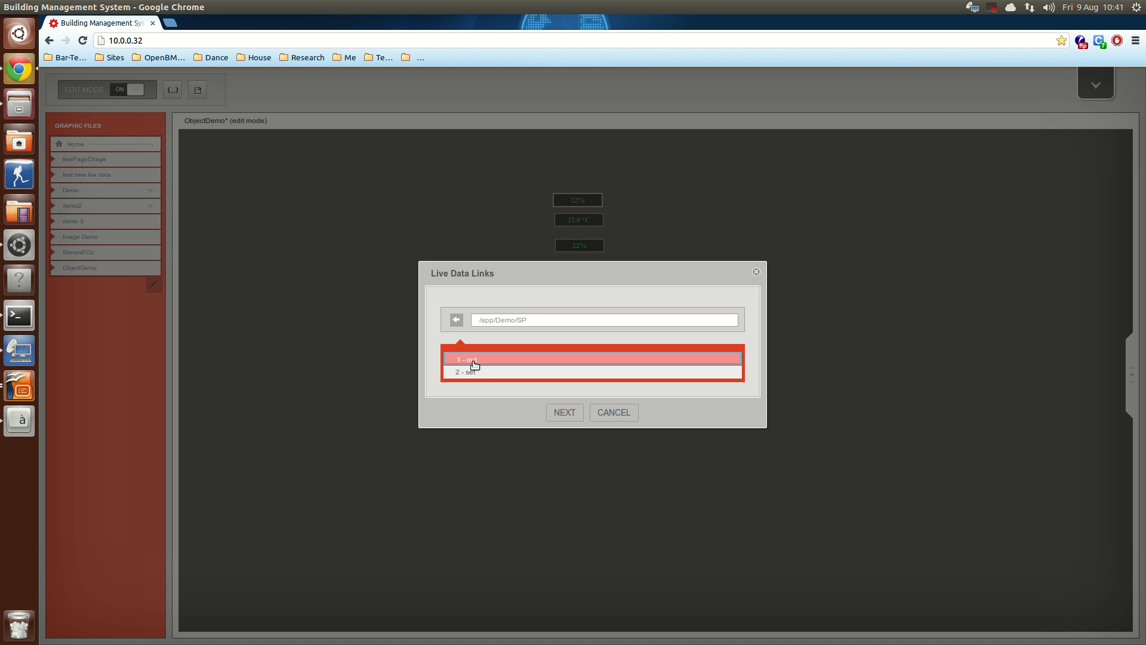
pyautogui.click(558, 421)
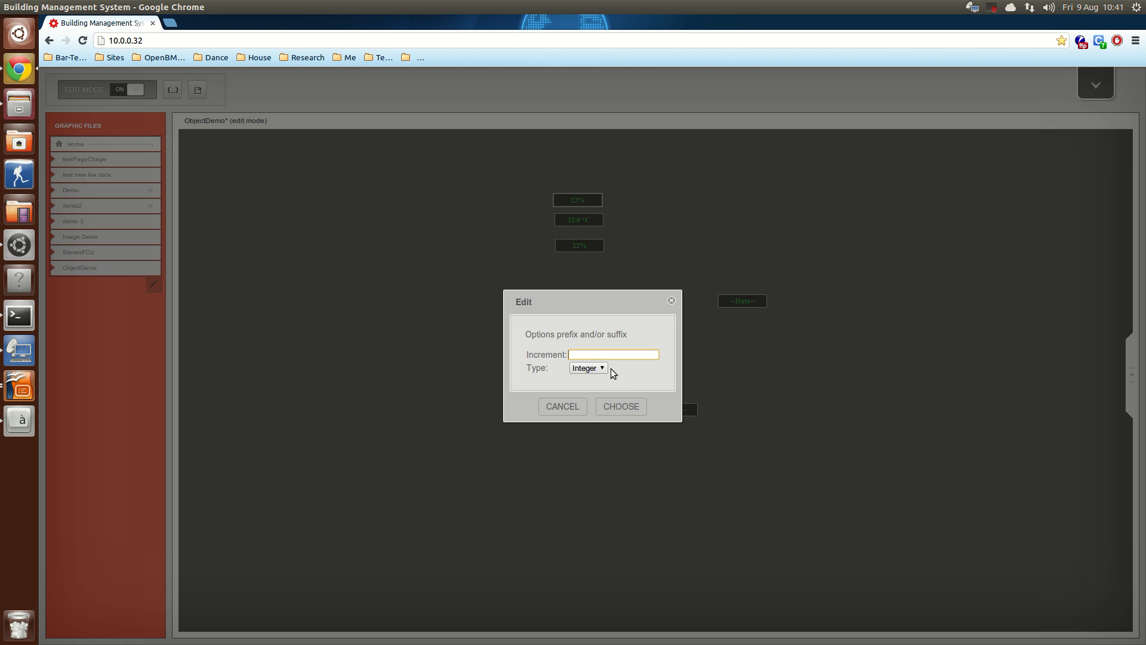
# Step: Set the increment function's type to Float with an increment of .5 and confirm it
pyautogui.click(603, 367)
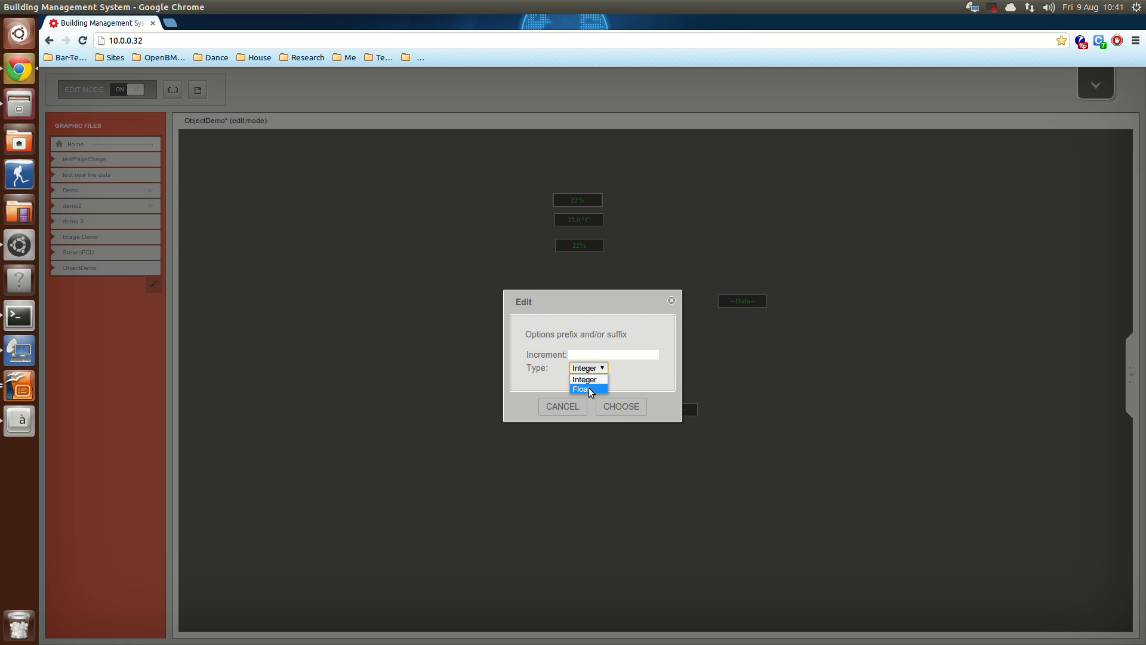
pyautogui.click(591, 393)
pyautogui.click(585, 354)
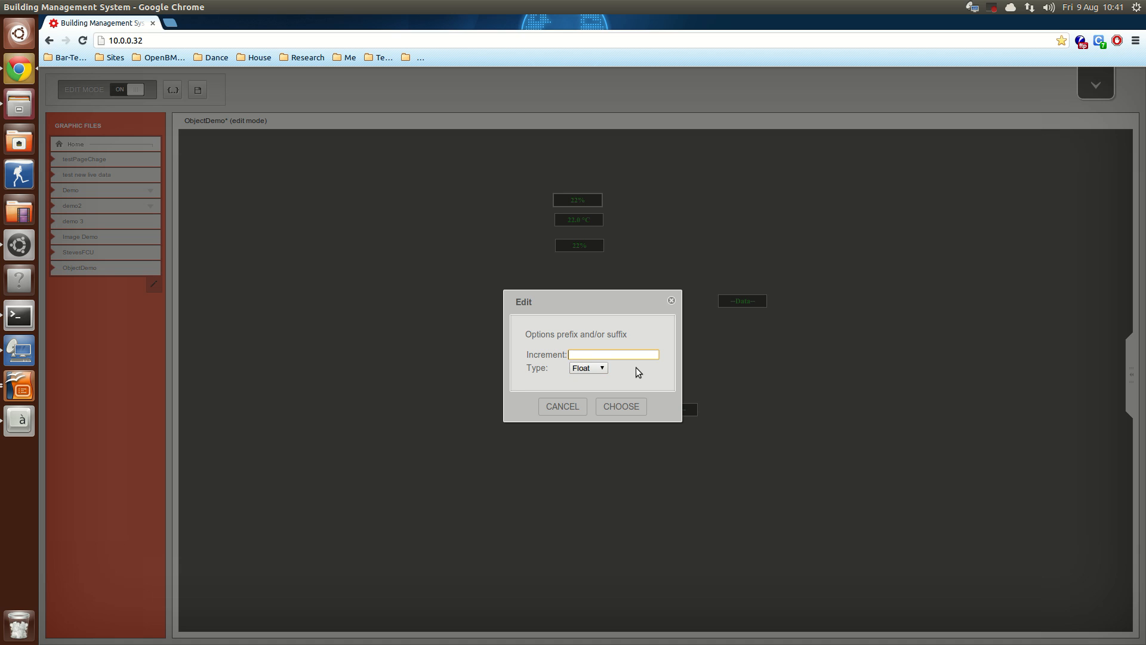
pyautogui.write('.5')
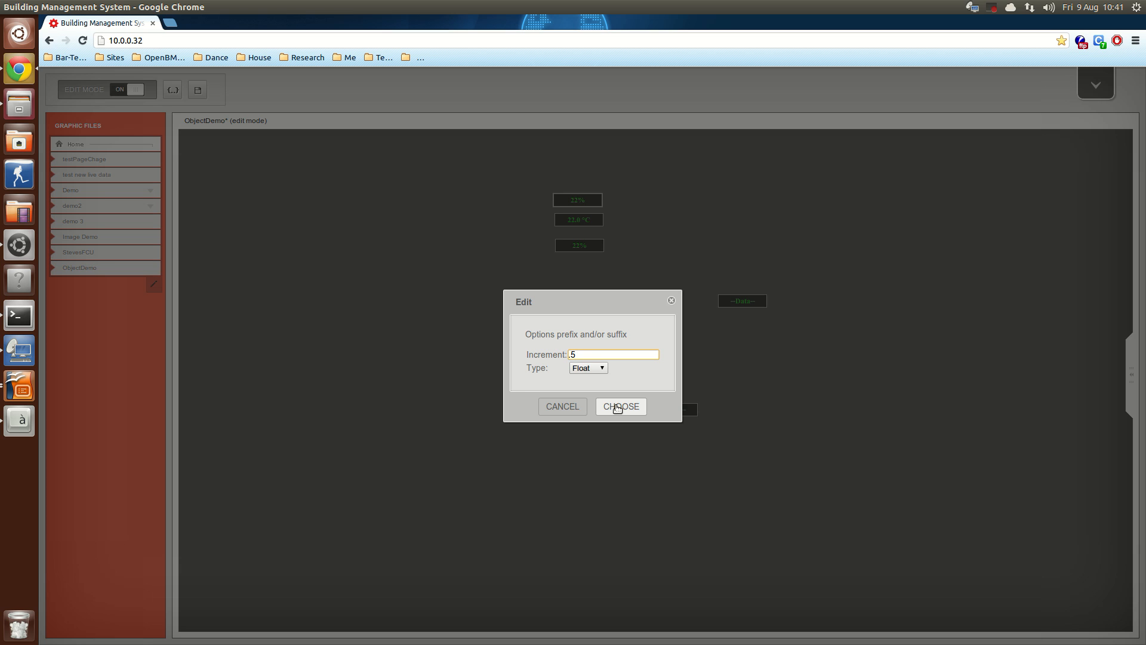
pyautogui.rightClick(950, 99)
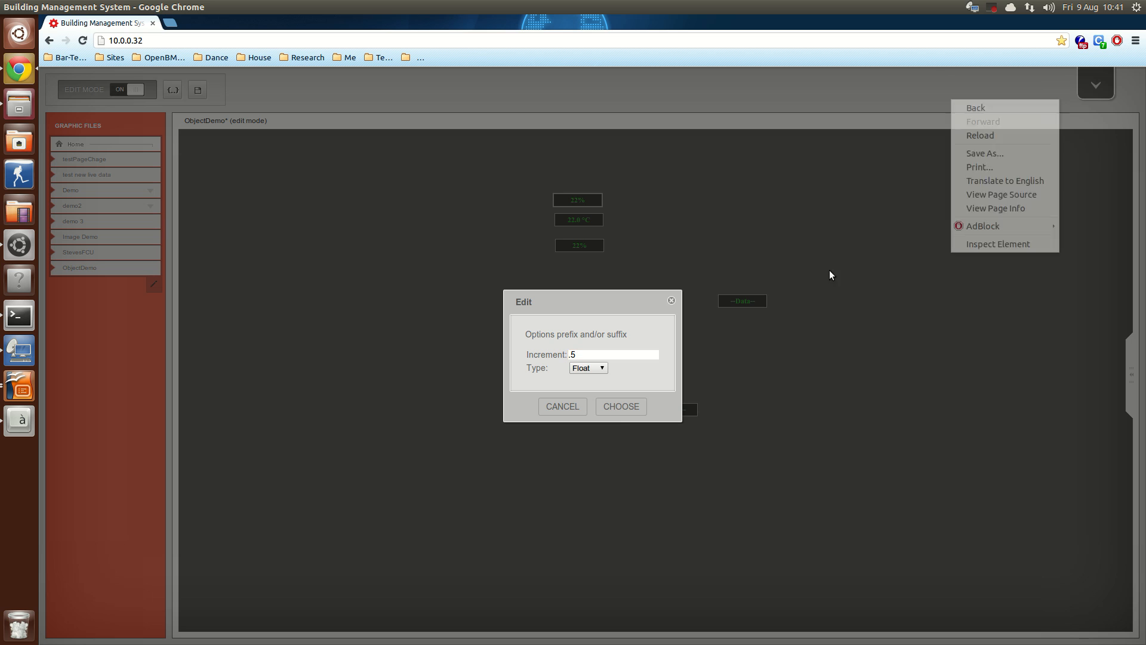
pyautogui.click(622, 407)
pyautogui.click(621, 407)
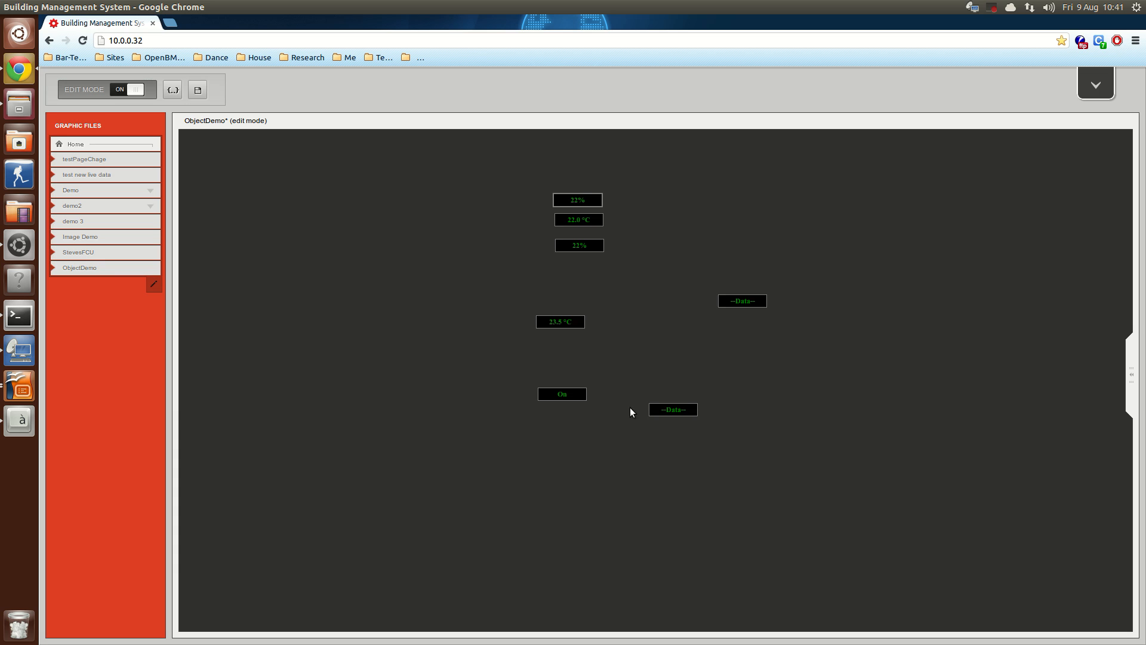
# Step: Move the increment label up to about X 847, Y 353, and change its text to "+"
pyautogui.moveTo(675, 414); pyautogui.dragTo(710, 351)
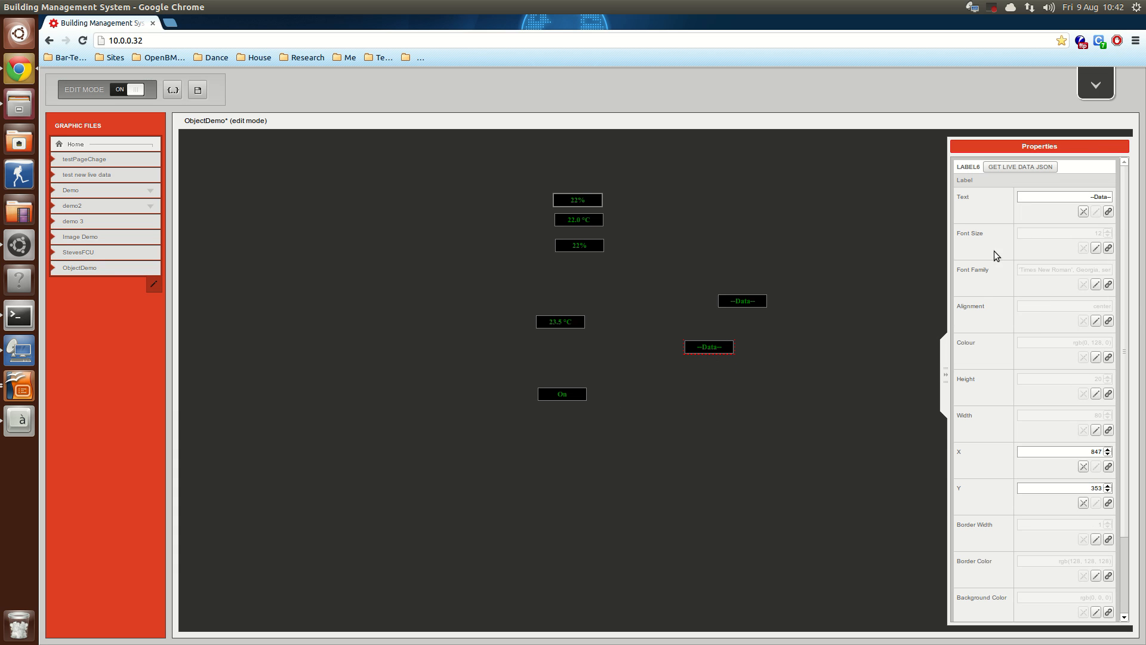
pyautogui.click(1091, 195)
pyautogui.press('BackSpace')
pyautogui.click(718, 377)
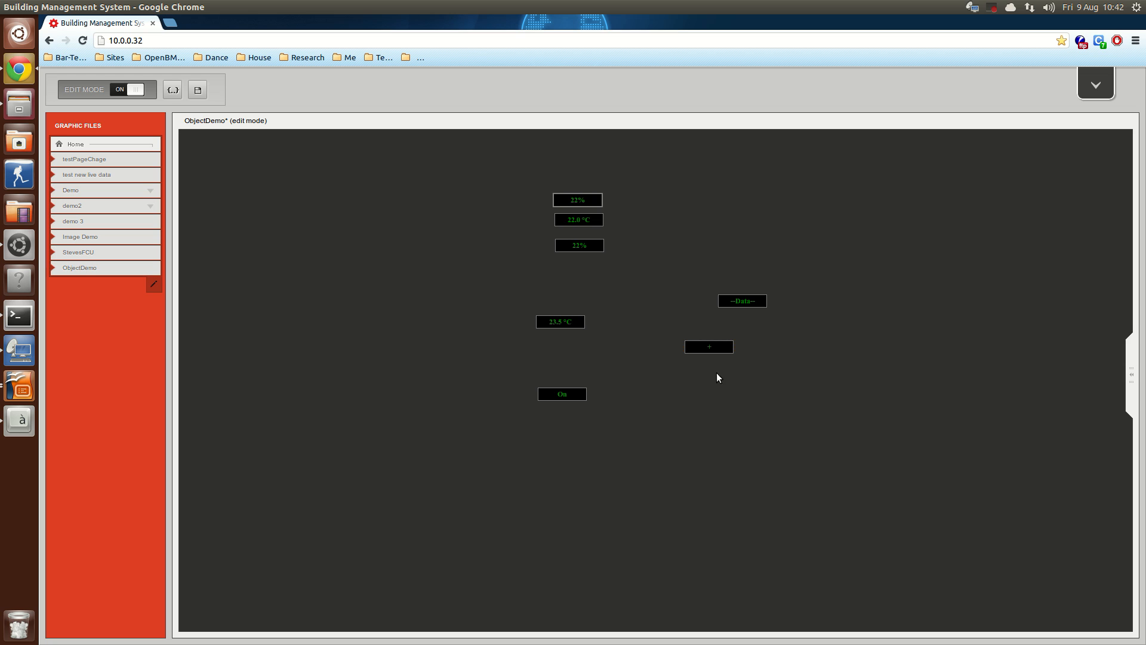
# Step: Add another standard label below the "+" label and change its text to "-"
pyautogui.rightClick(703, 381)
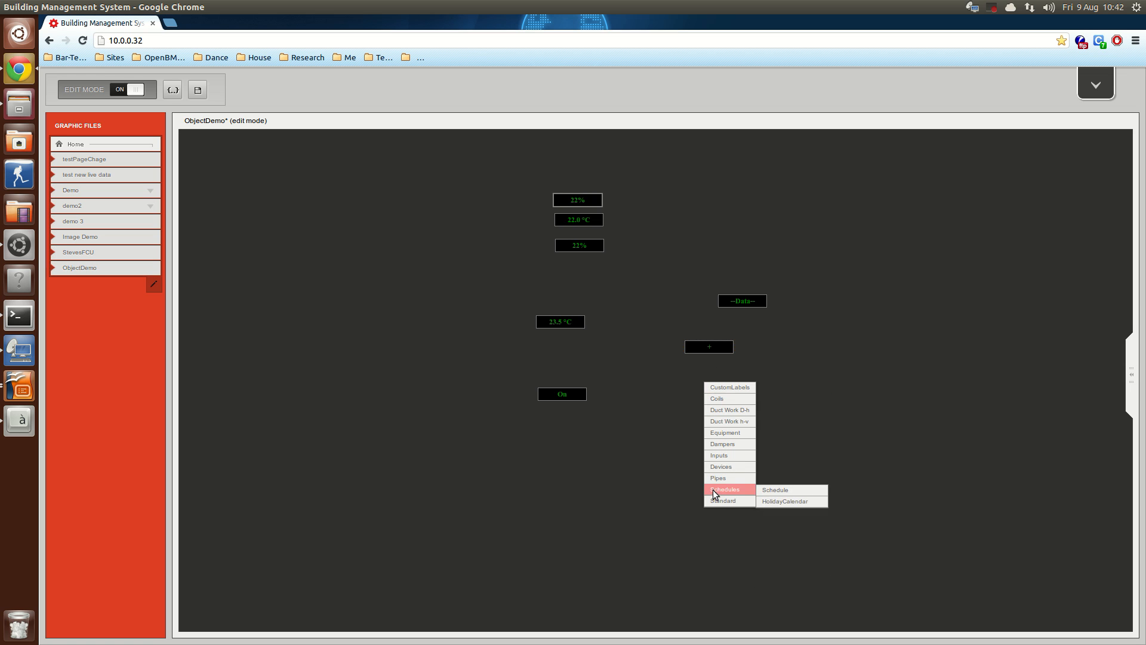
pyautogui.click(769, 500)
pyautogui.click(1085, 197)
pyautogui.press('Delete')
pyautogui.press('Delete')
pyautogui.press('Delete')
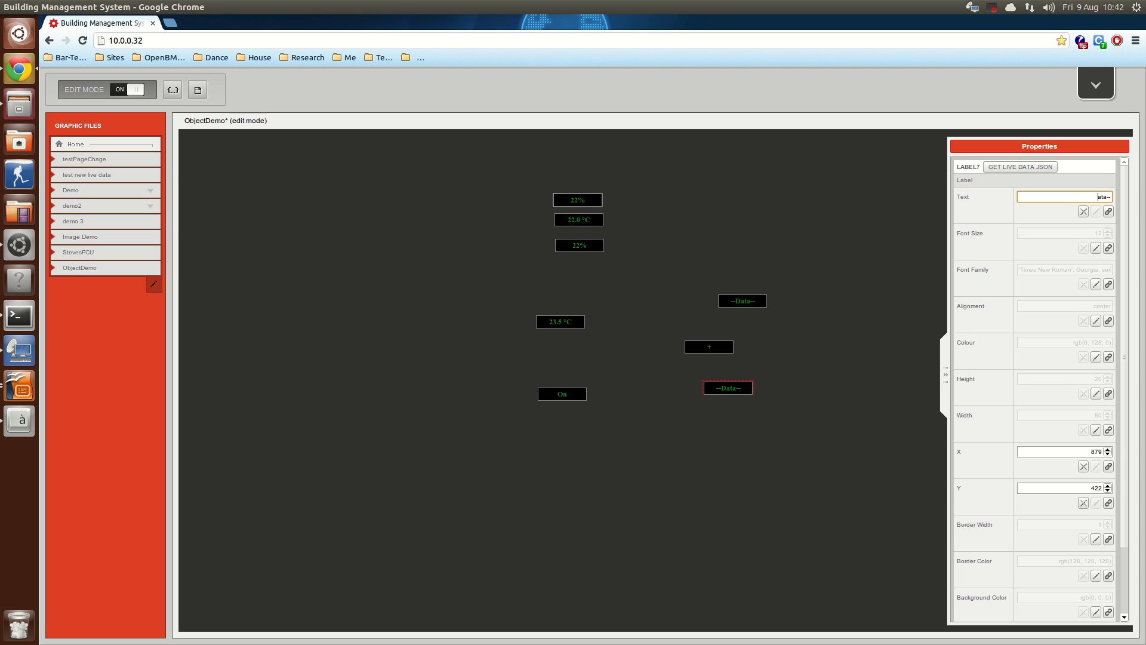
pyautogui.press('Return')
# Step: Make the "-" label's font size editable and increase it to 19
pyautogui.click(1096, 247)
pyautogui.click(1107, 231)
pyautogui.click(1107, 232)
pyautogui.click(1107, 231)
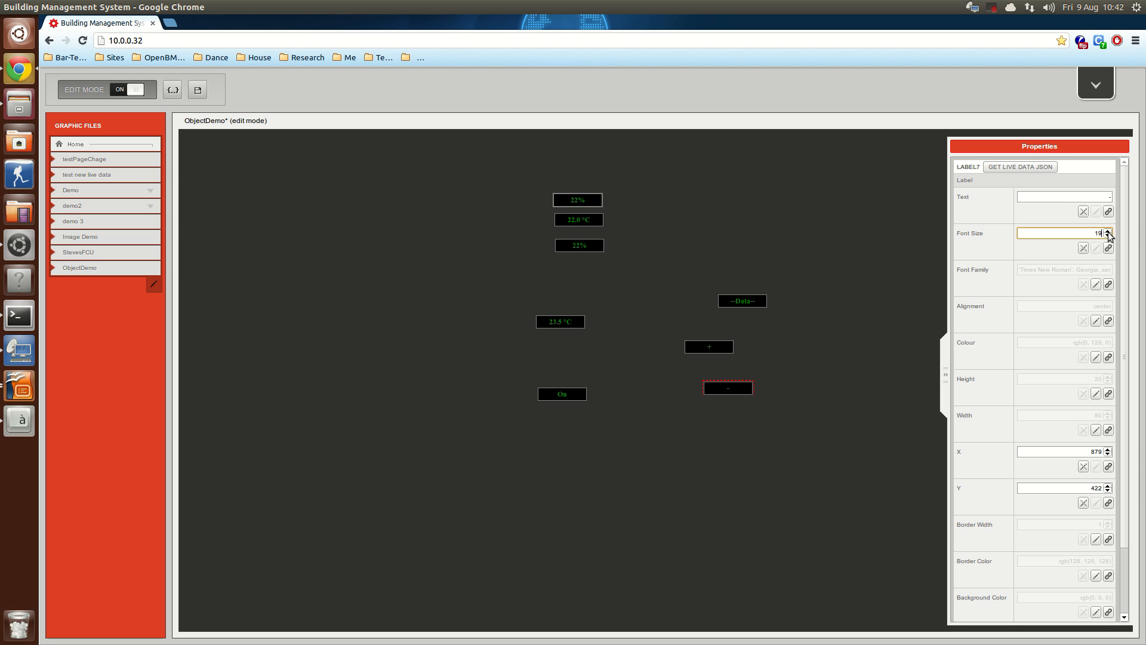
# Step: Move the "+" label directly above the "-" label at X 879 and increase its font size to 20
pyautogui.click(1068, 452)
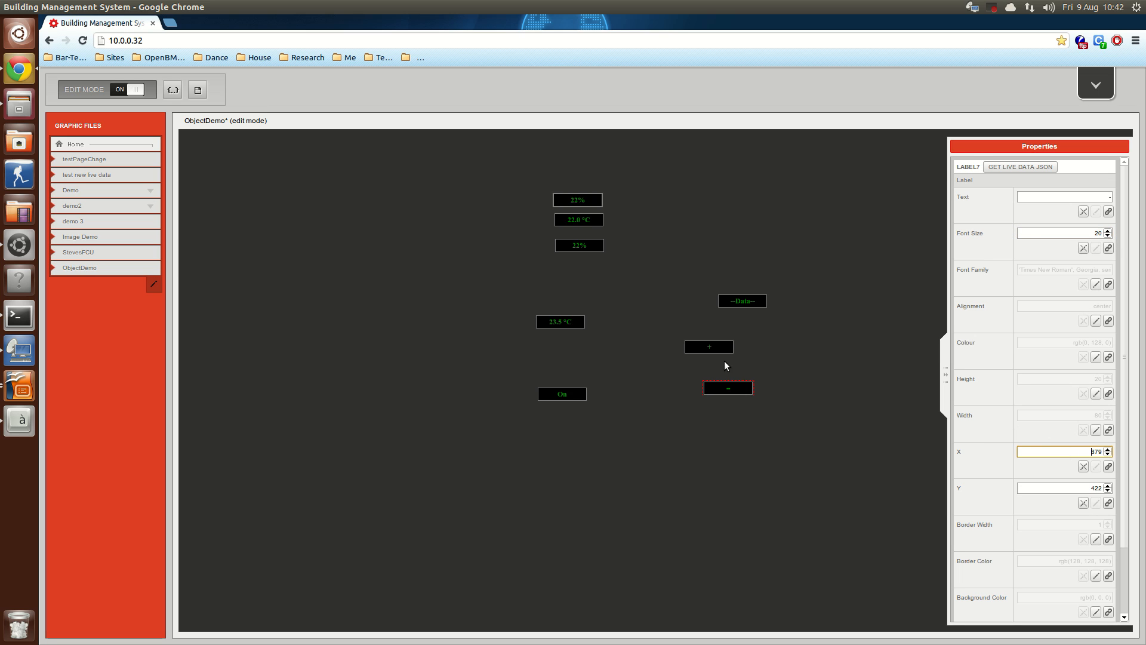
pyautogui.moveTo(711, 351); pyautogui.dragTo(731, 351)
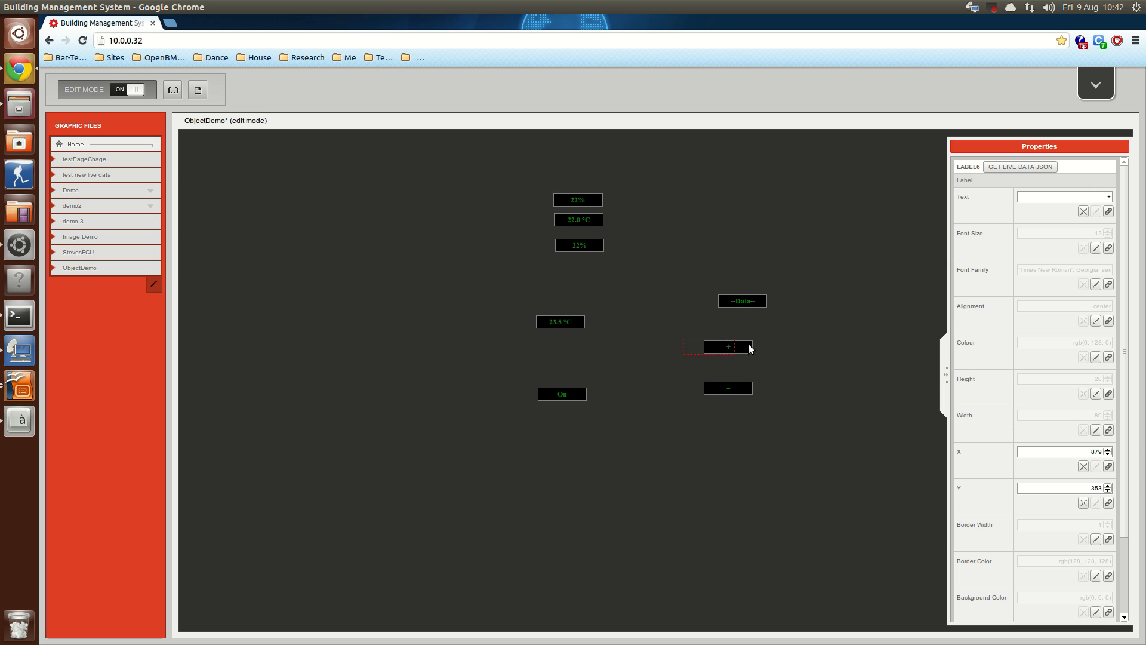
pyautogui.click(1096, 248)
pyautogui.click(1108, 231)
pyautogui.click(1107, 231)
pyautogui.click(1107, 231)
pyautogui.click(1108, 231)
pyautogui.click(1108, 230)
pyautogui.click(1072, 453)
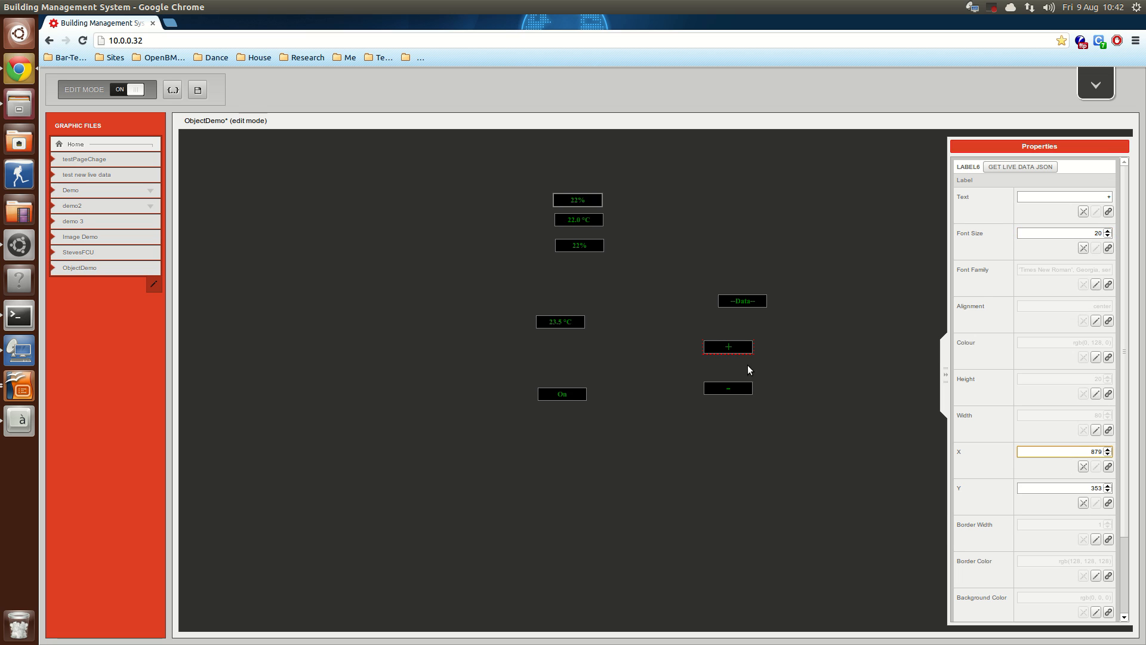
# Step: Move the "+" label below the "-" label to about X 884, Y 463, and set its width to 20
pyautogui.moveTo(743, 350); pyautogui.dragTo(747, 416)
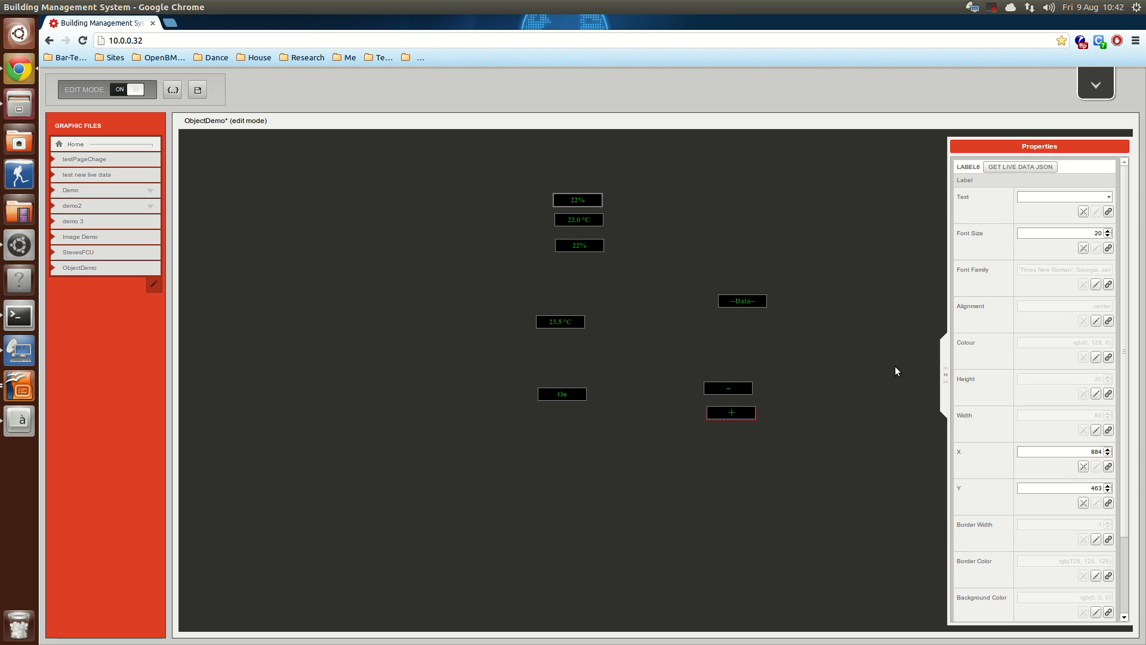
pyautogui.click(1096, 429)
pyautogui.click(1097, 414)
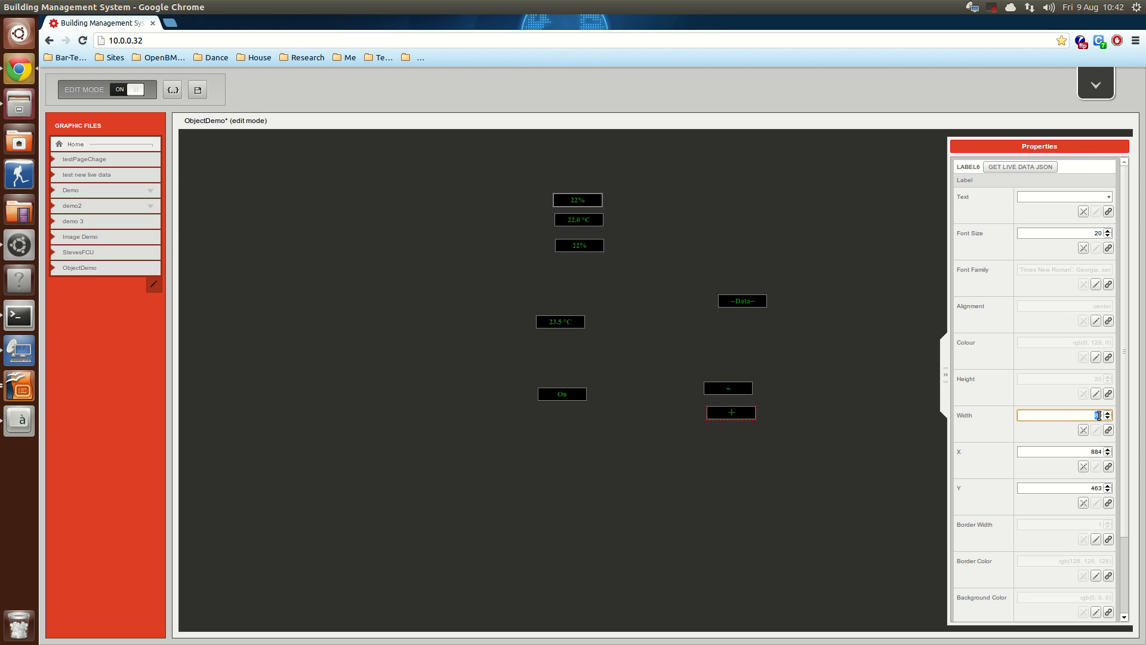
pyautogui.click(1020, 452)
# Step: Align the "-" label above the "+" label at X 884 and set its width to 20
pyautogui.click(747, 389)
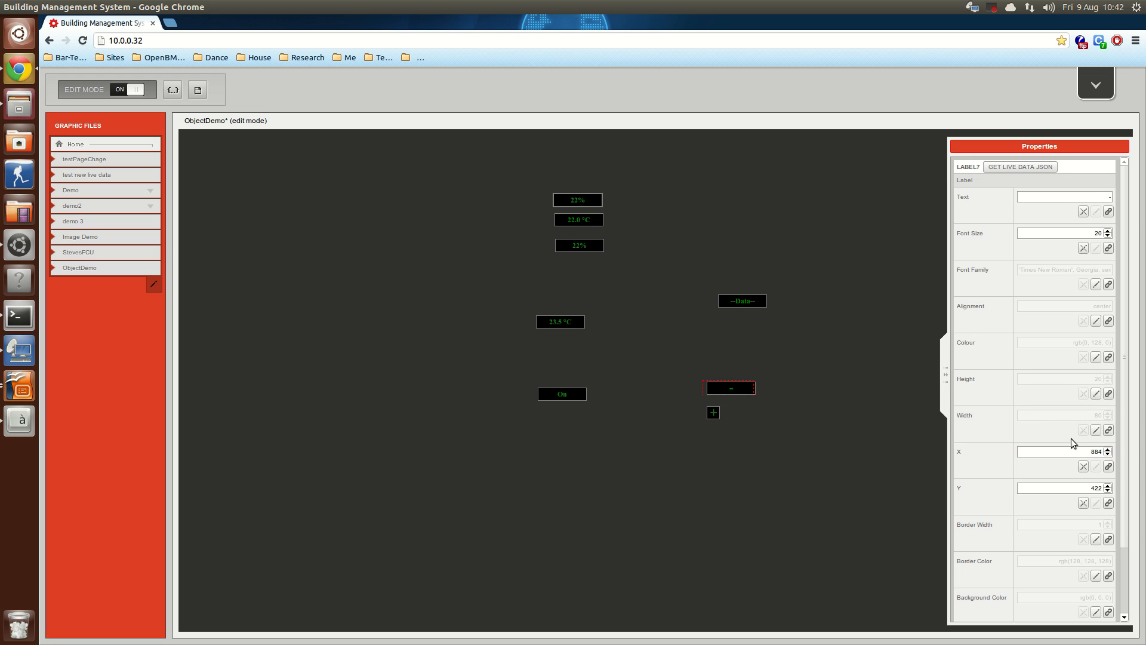
pyautogui.click(735, 386)
pyautogui.click(1096, 430)
pyautogui.doubleClick(1096, 416)
pyautogui.write('20')
pyautogui.click(1092, 451)
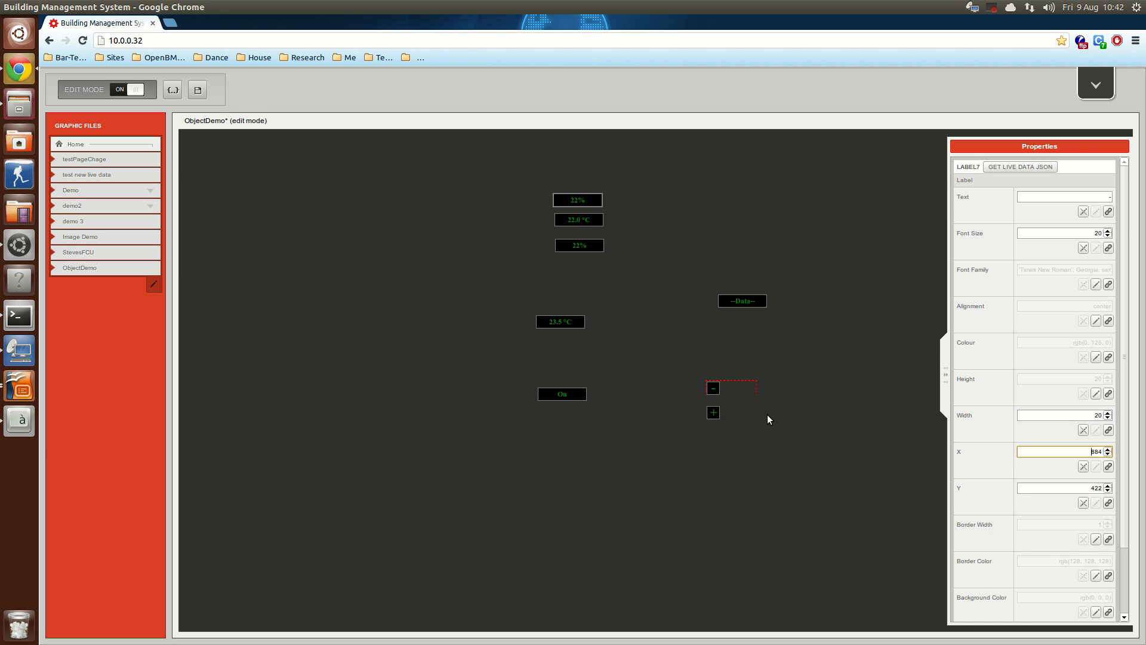
# Step: Place the "-" label just right of the temperature setpoint label and the "+" label just left of it
pyautogui.click(724, 395)
pyautogui.moveTo(712, 392); pyautogui.dragTo(593, 326)
pyautogui.moveTo(713, 413); pyautogui.dragTo(530, 328)
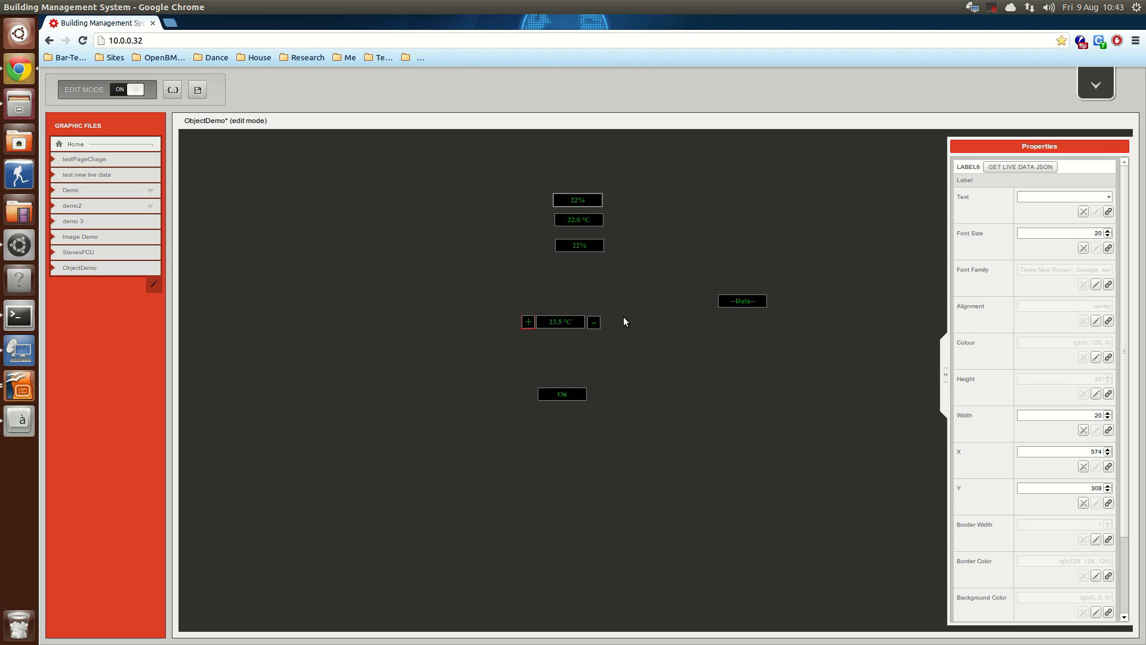
# Step: Assign the increment on-click function to the "-" label and choose DemoDevice as its controller
pyautogui.click(593, 322)
pyautogui.scroll(-2, 1011, 399)
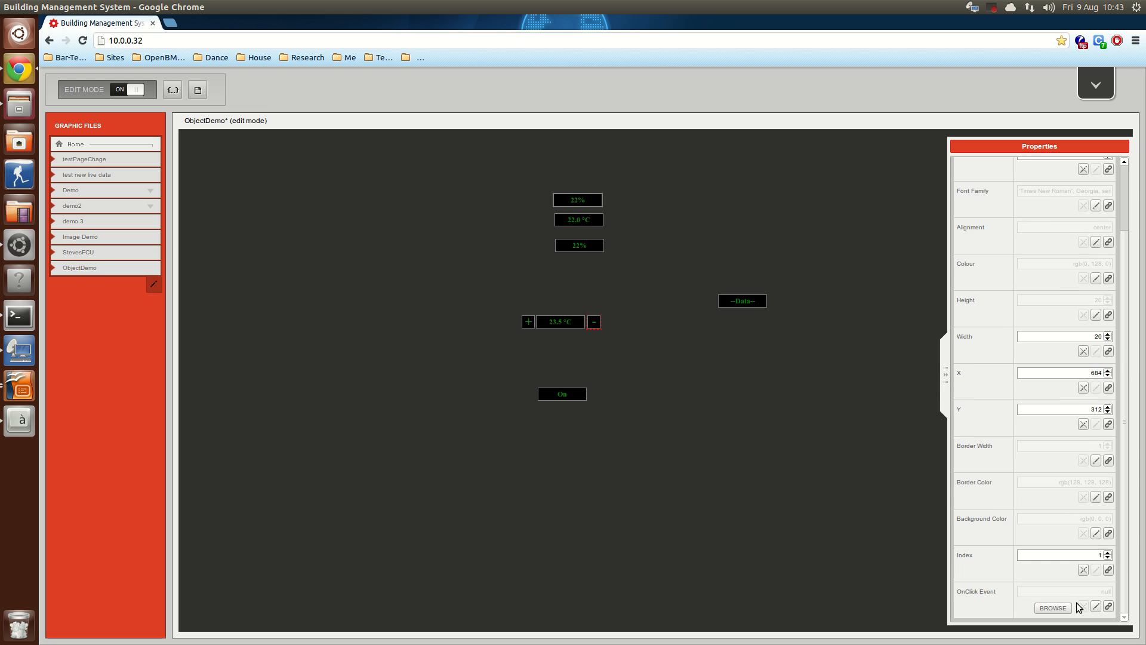
pyautogui.click(1094, 607)
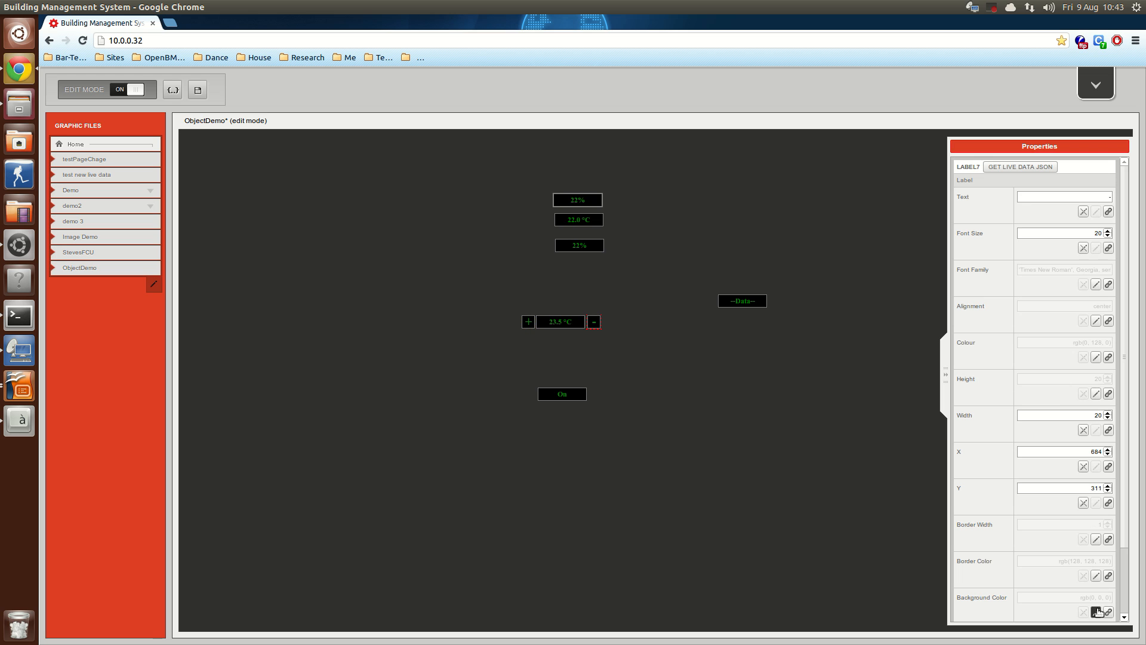
pyautogui.scroll(-2, 1105, 615)
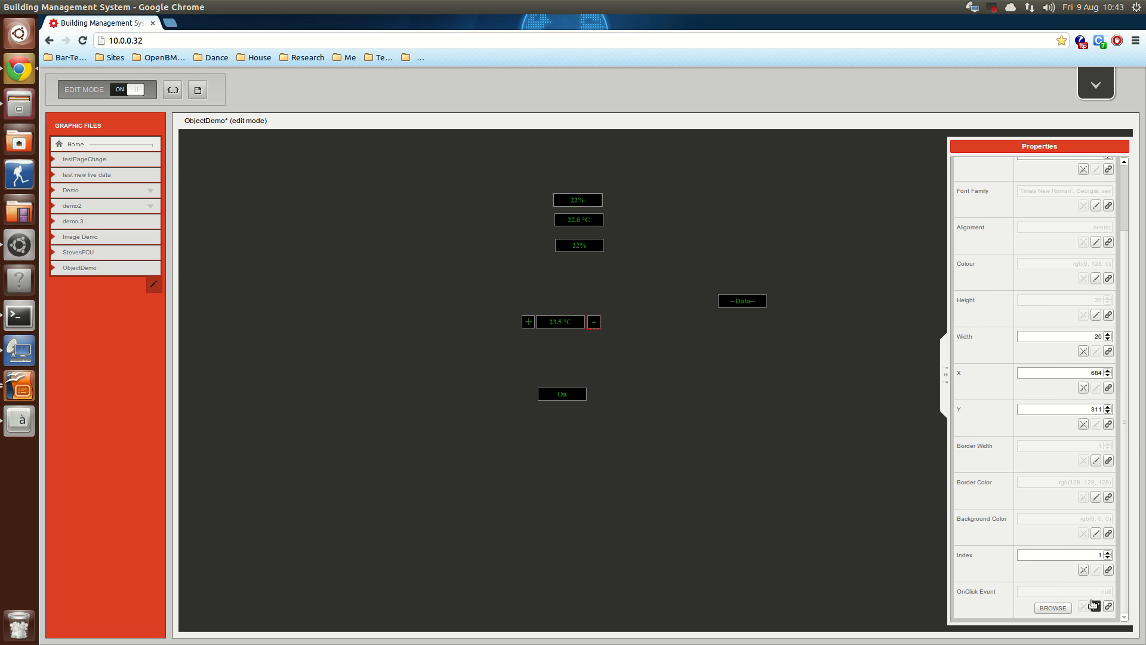
pyautogui.click(1053, 607)
pyautogui.click(506, 411)
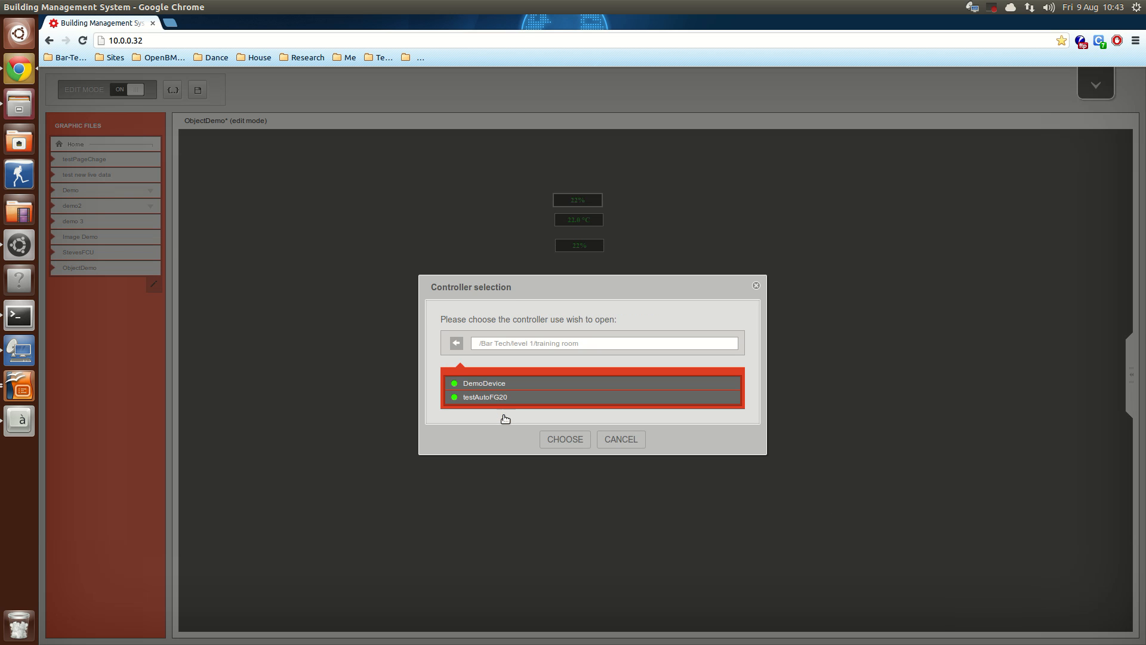
pyautogui.click(481, 383)
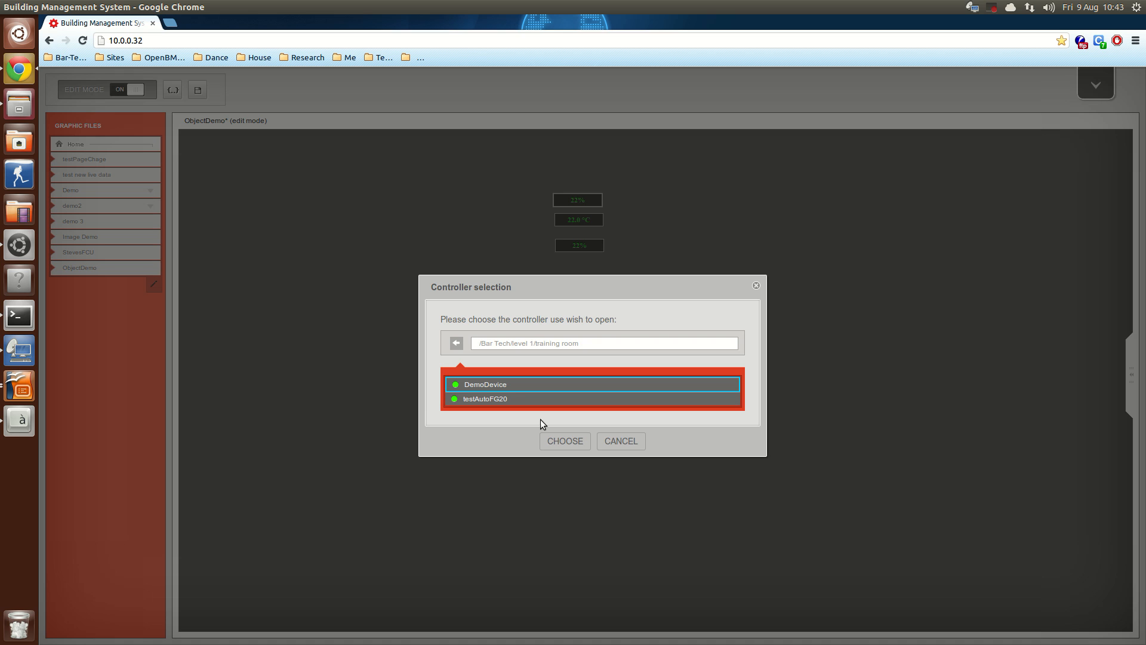
pyautogui.click(571, 443)
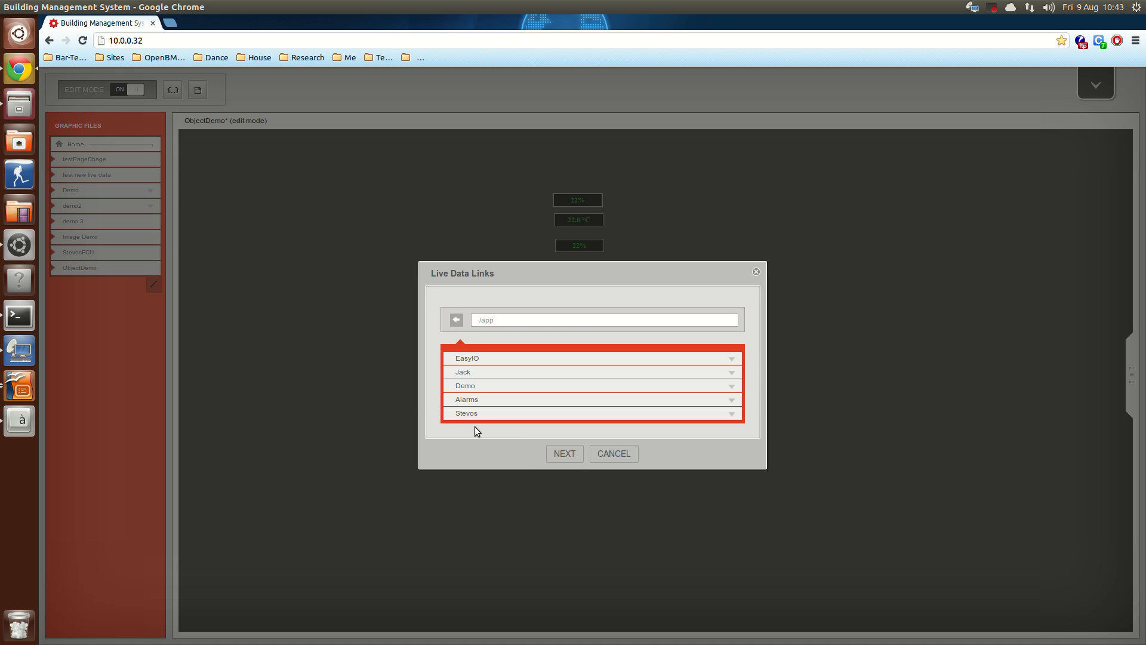
# Step: Link the "-" label's increment function to the out slot of /app/Demo/SP
pyautogui.click(475, 388)
pyautogui.click(472, 415)
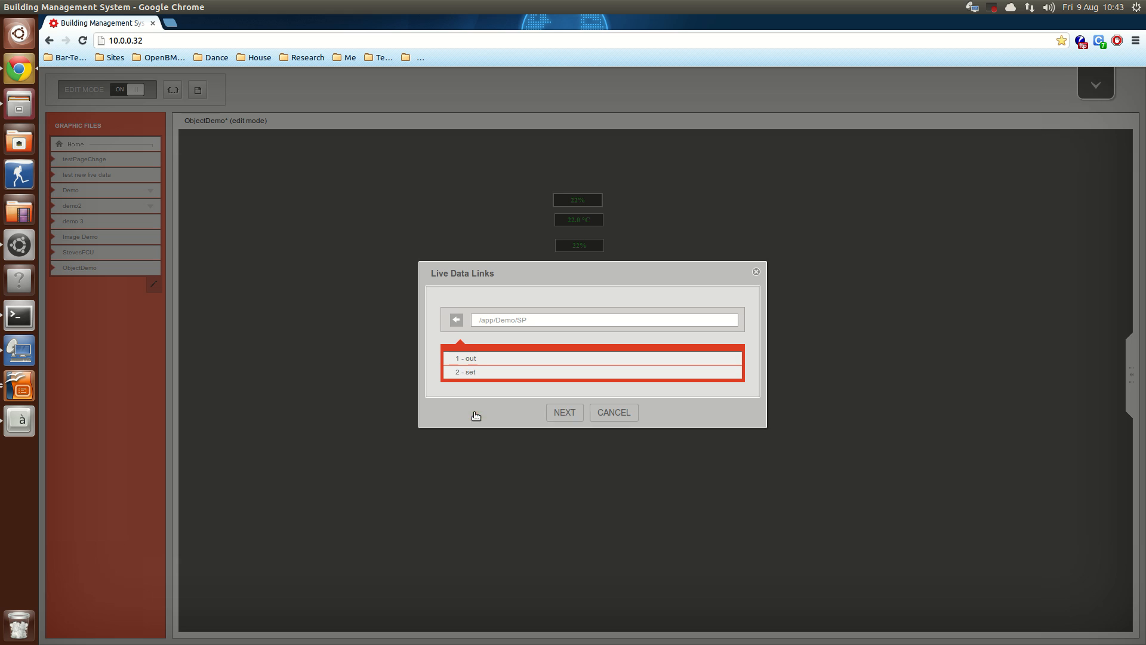
pyautogui.click(487, 359)
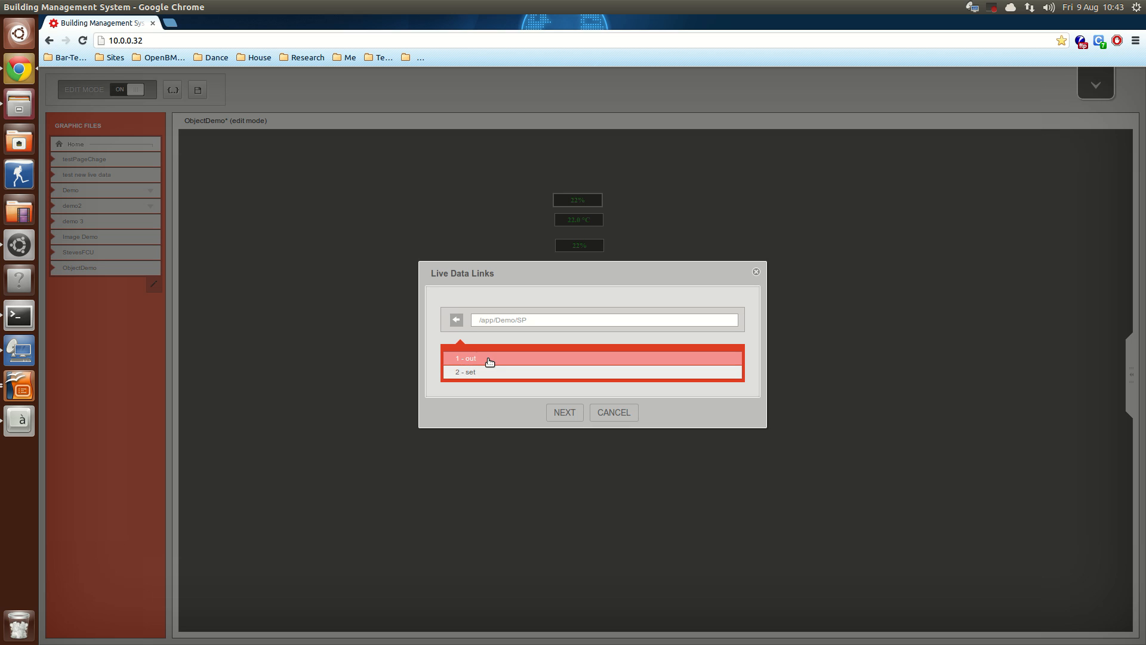
pyautogui.click(562, 412)
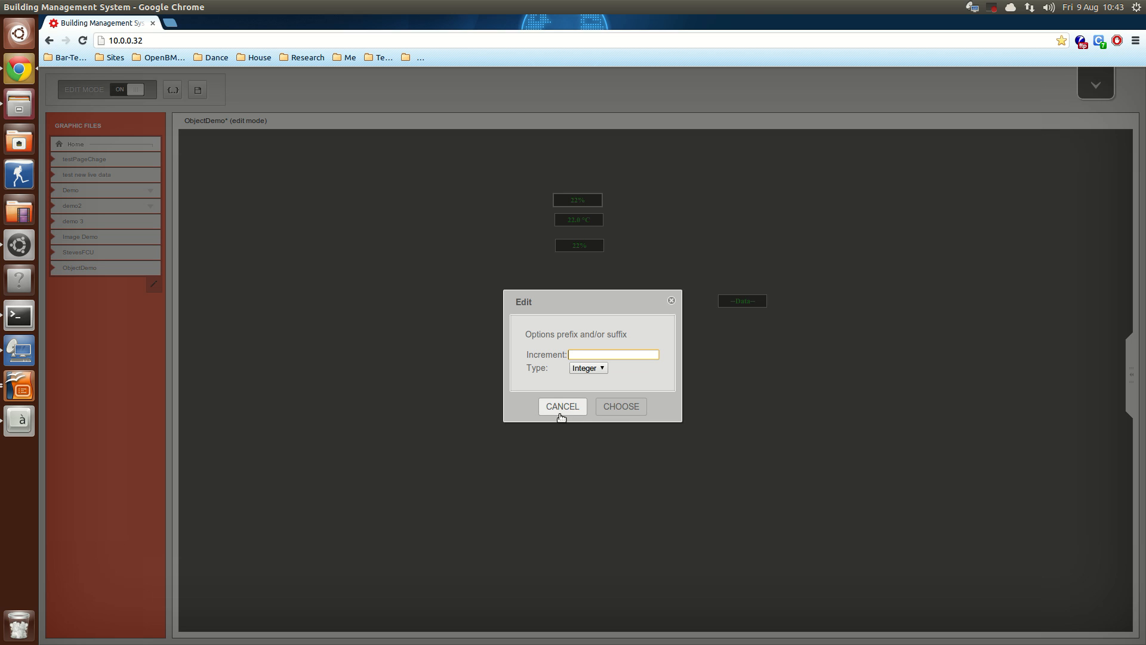
# Step: Set the "-" label's increment to -.5 with type Float and confirm it
pyautogui.click(580, 356)
pyautogui.write('-.5')
pyautogui.click(588, 368)
pyautogui.click(583, 388)
pyautogui.click(615, 409)
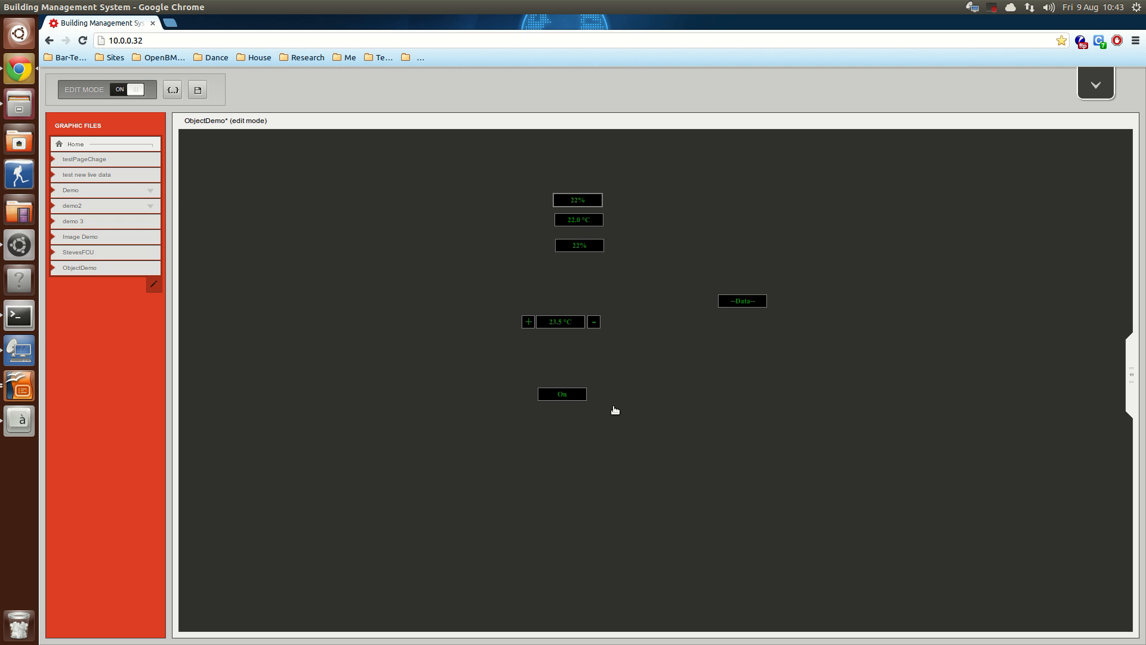
# Step: Save the ObjectDemo graphic, turn edit mode off, and trigger the "+" label to test the increment
pyautogui.click(136, 90)
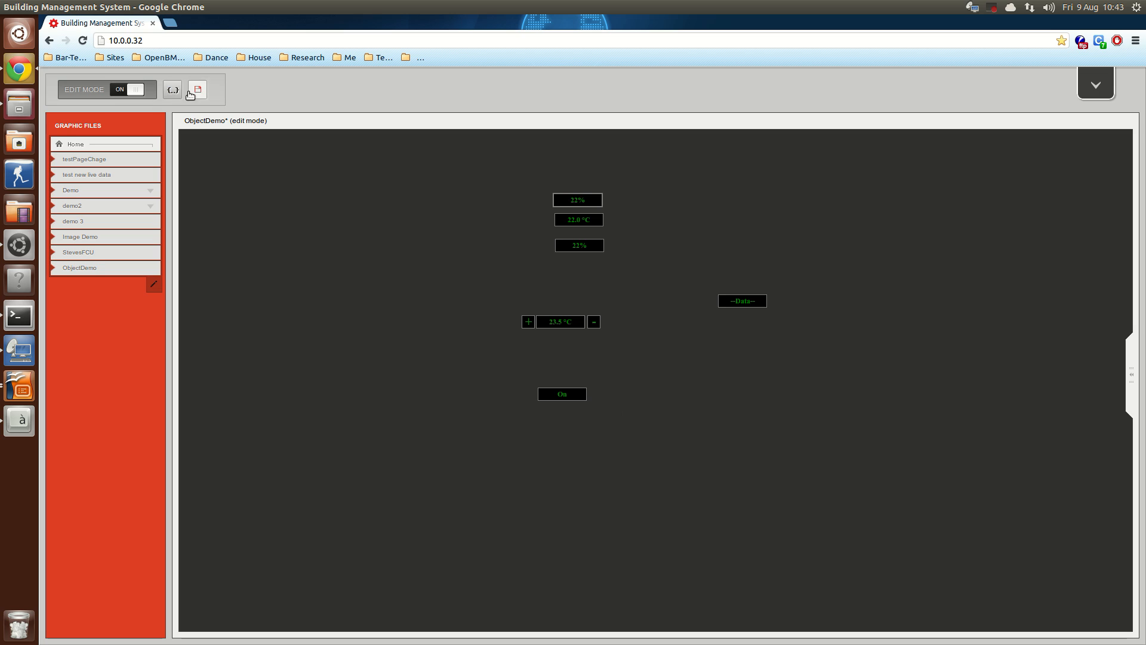
pyautogui.click(528, 322)
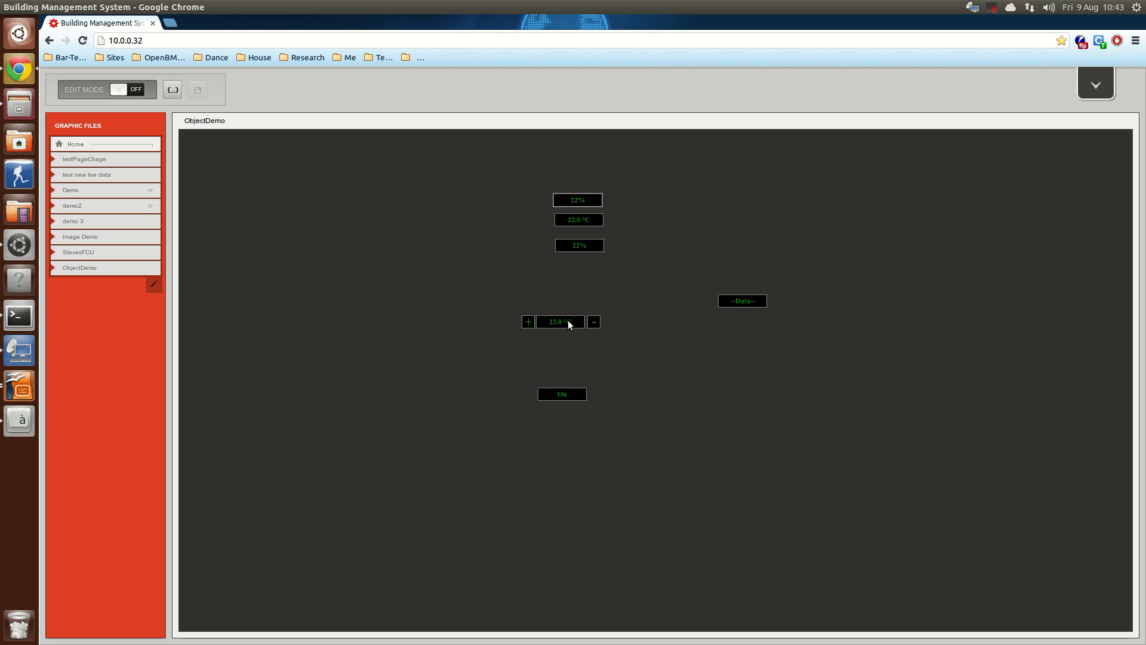
# Step: Set the setpoint between the "+" and "-" labels to 23.5 °C and save it
pyautogui.click(567, 319)
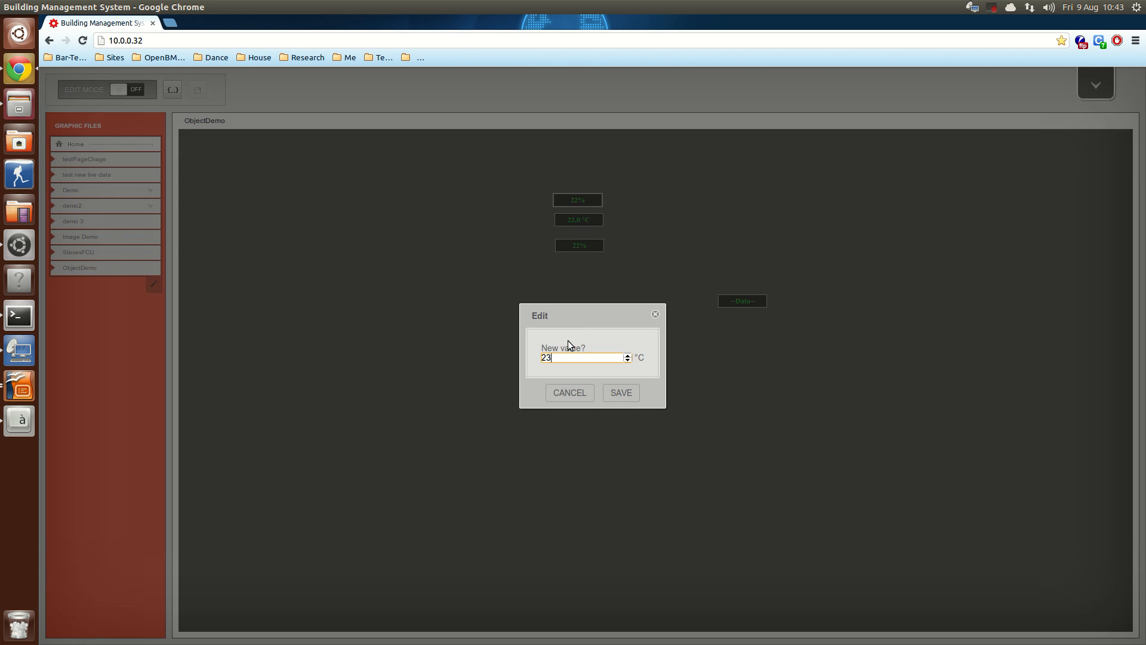
pyautogui.write('.4')
pyautogui.press('BackSpace')
pyautogui.write('5')
pyautogui.click(622, 394)
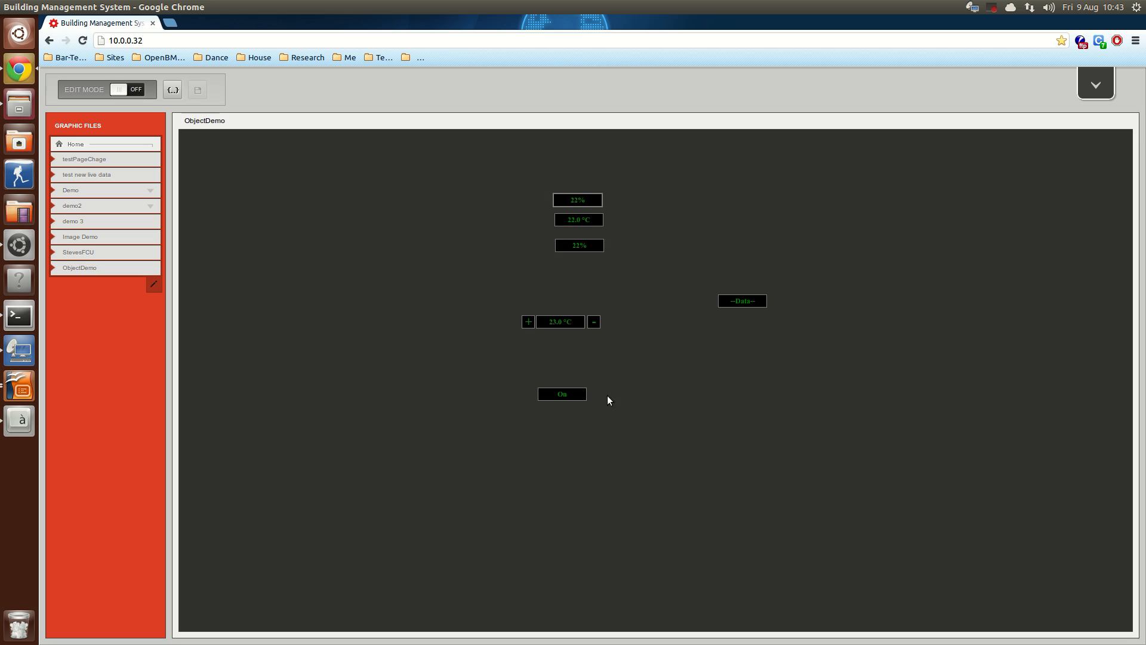
# Step: Test the "+" label again, then open the setpoint's value editor and cancel it
pyautogui.click(528, 323)
pyautogui.click(564, 322)
pyautogui.click(569, 393)
# Step: Turn edit mode back on and select the "--Data--" label to show its properties
pyautogui.click(136, 90)
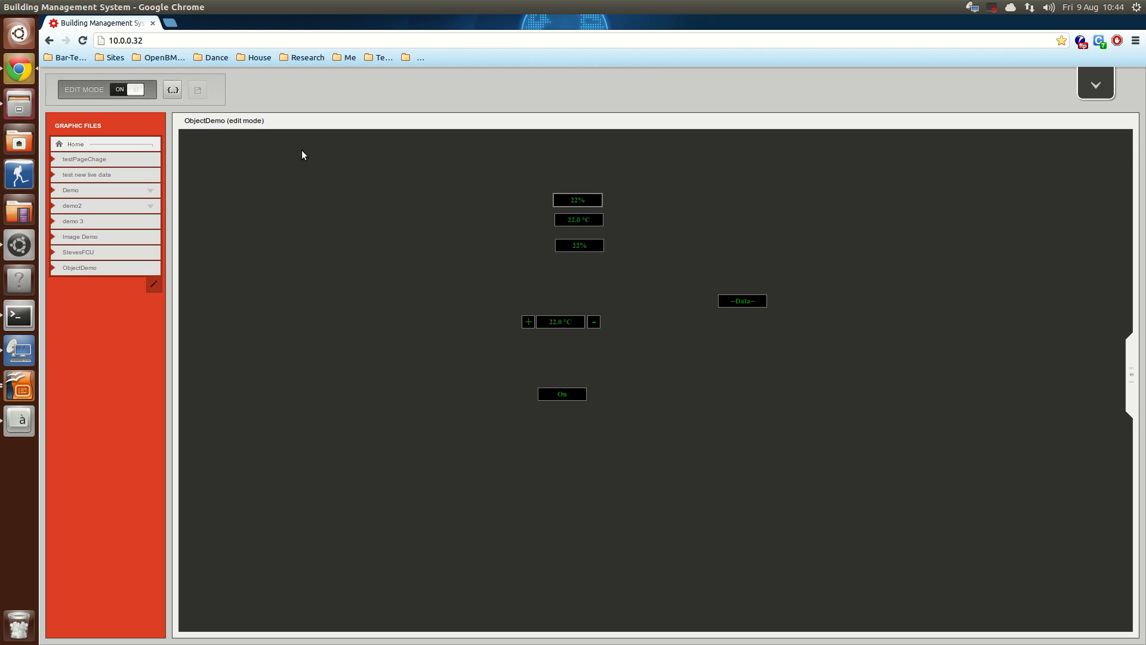
pyautogui.click(732, 301)
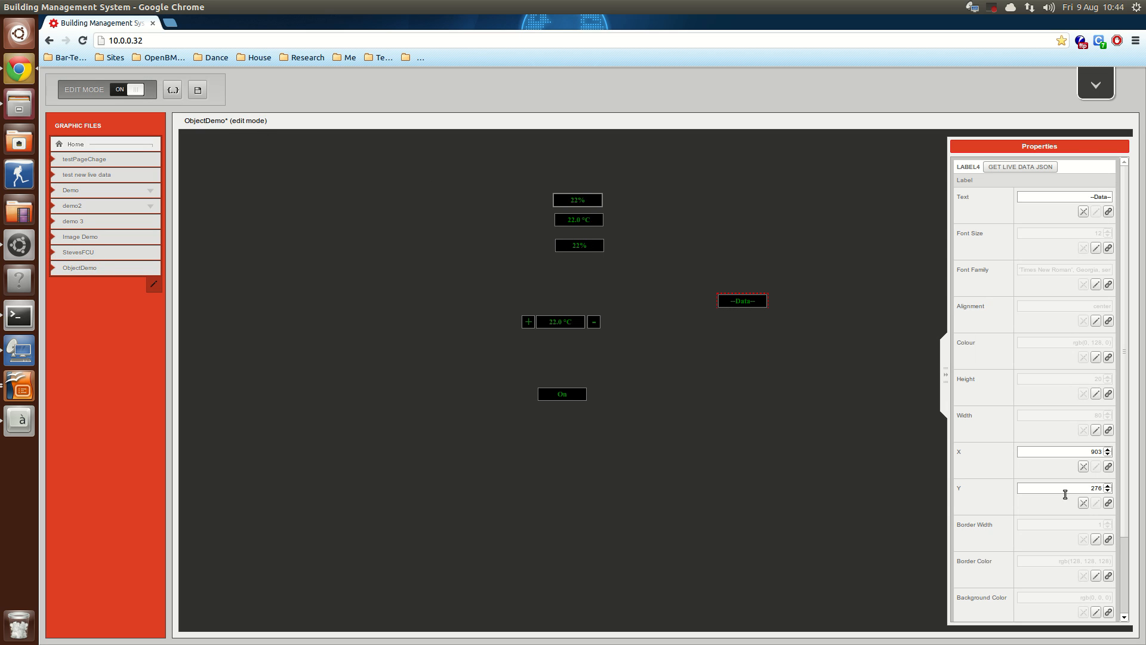